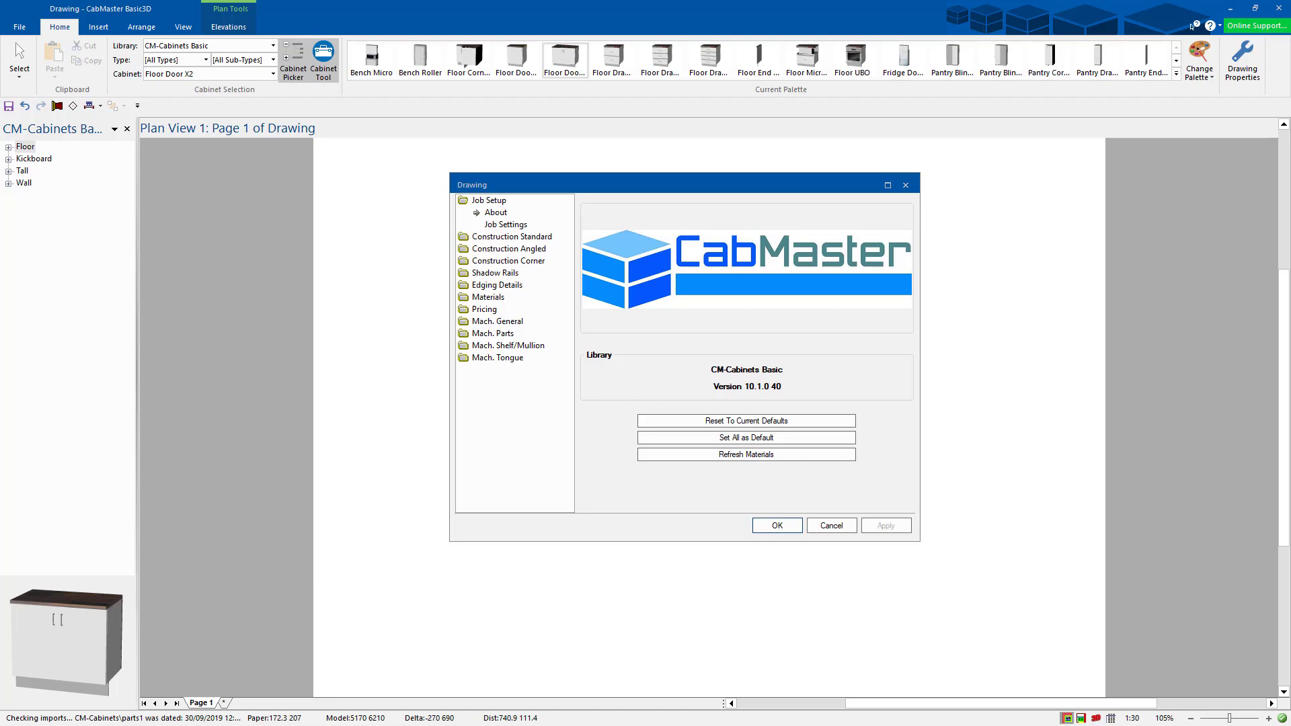
Step: Nudge the Drawing properties dialog, showing its About page, slightly up and to the left
{"action": "left_click_drag", "start_coordinate": [727, 183], "coordinate": [705, 168]}
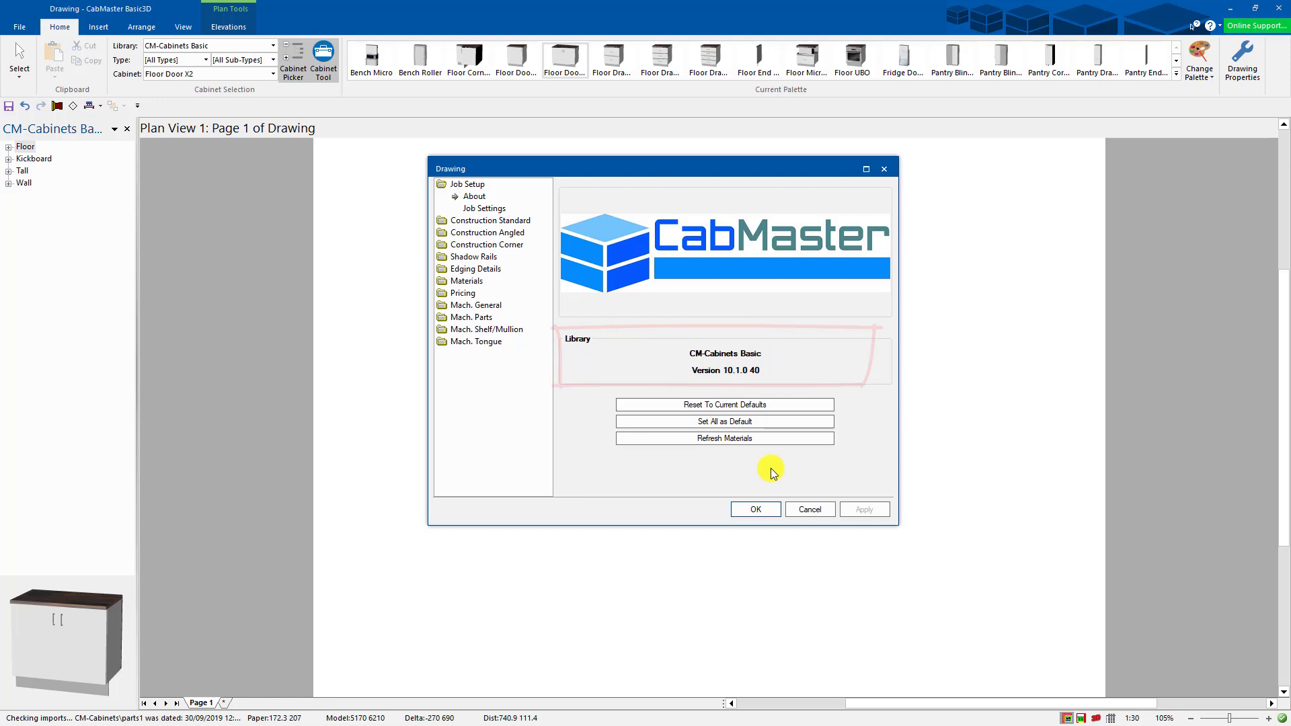
Step: Change the job's default KickBoard height from 140mm to 139mm in Job Settings and apply it
{"action": "left_click", "coordinate": [483, 210]}
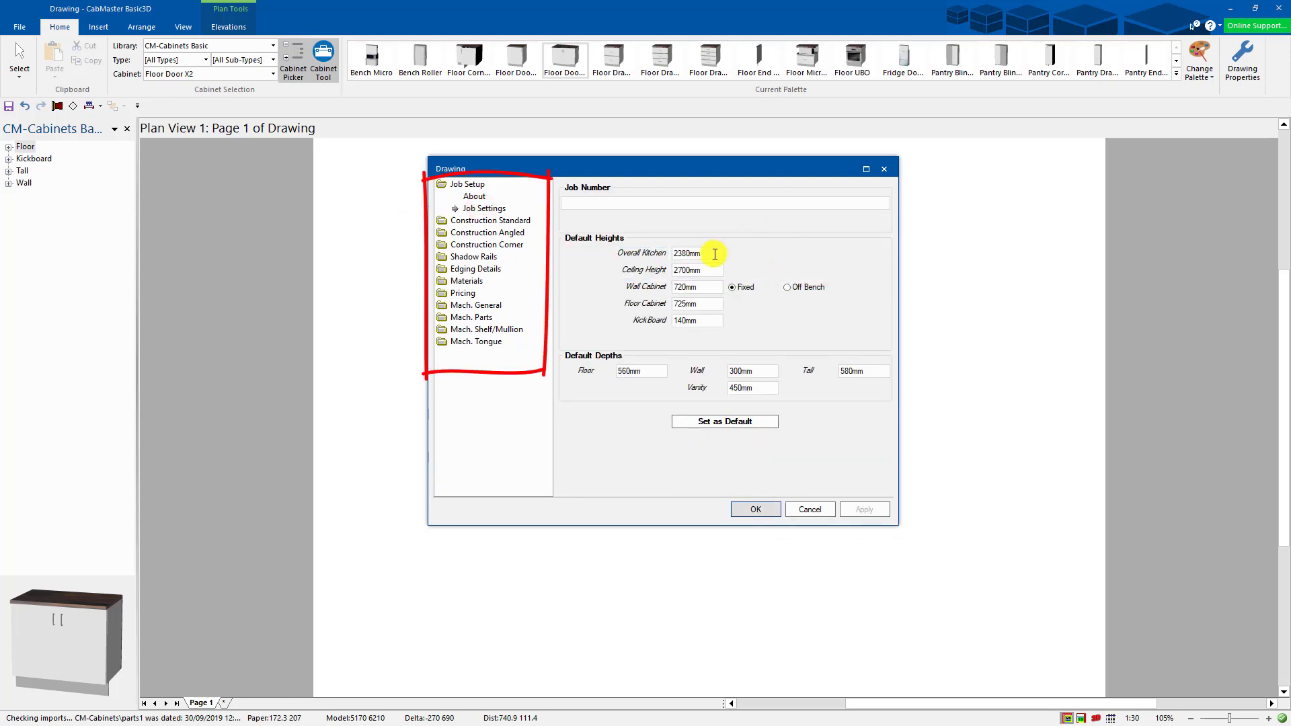
{"action": "left_click", "coordinate": [715, 254]}
{"action": "left_click", "coordinate": [712, 267]}
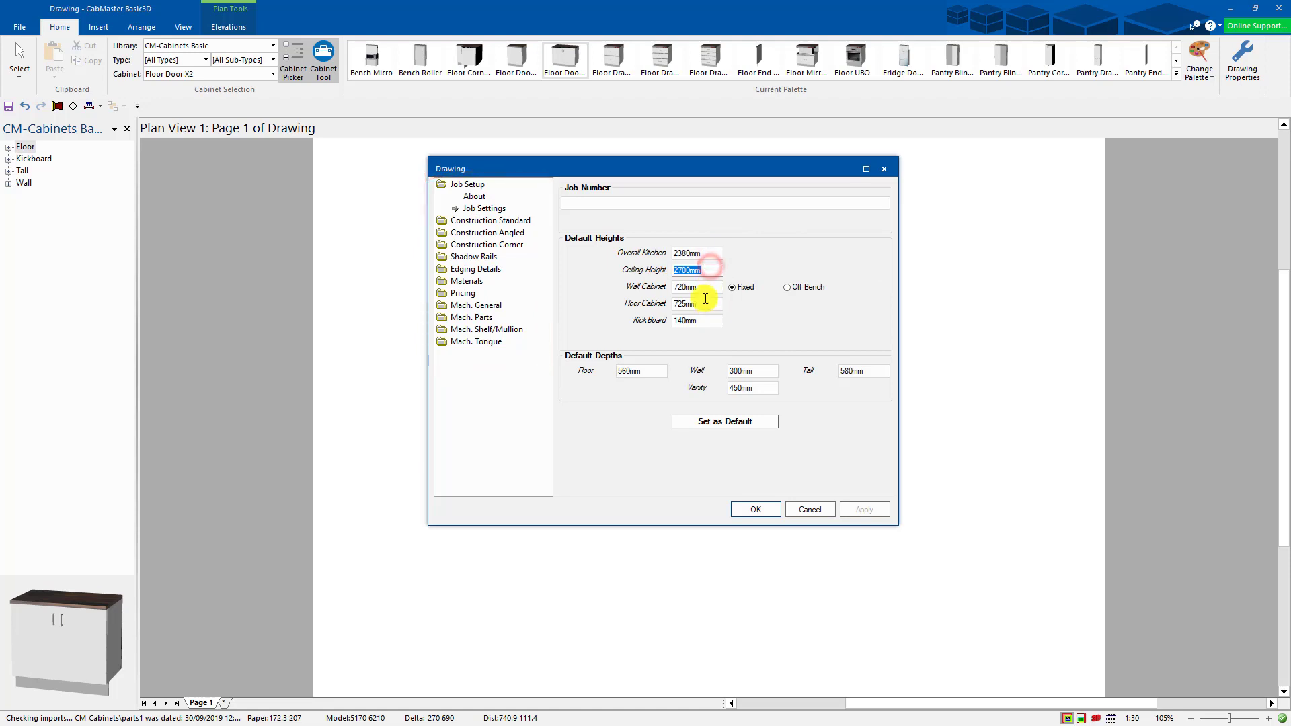
{"action": "left_click", "coordinate": [704, 286]}
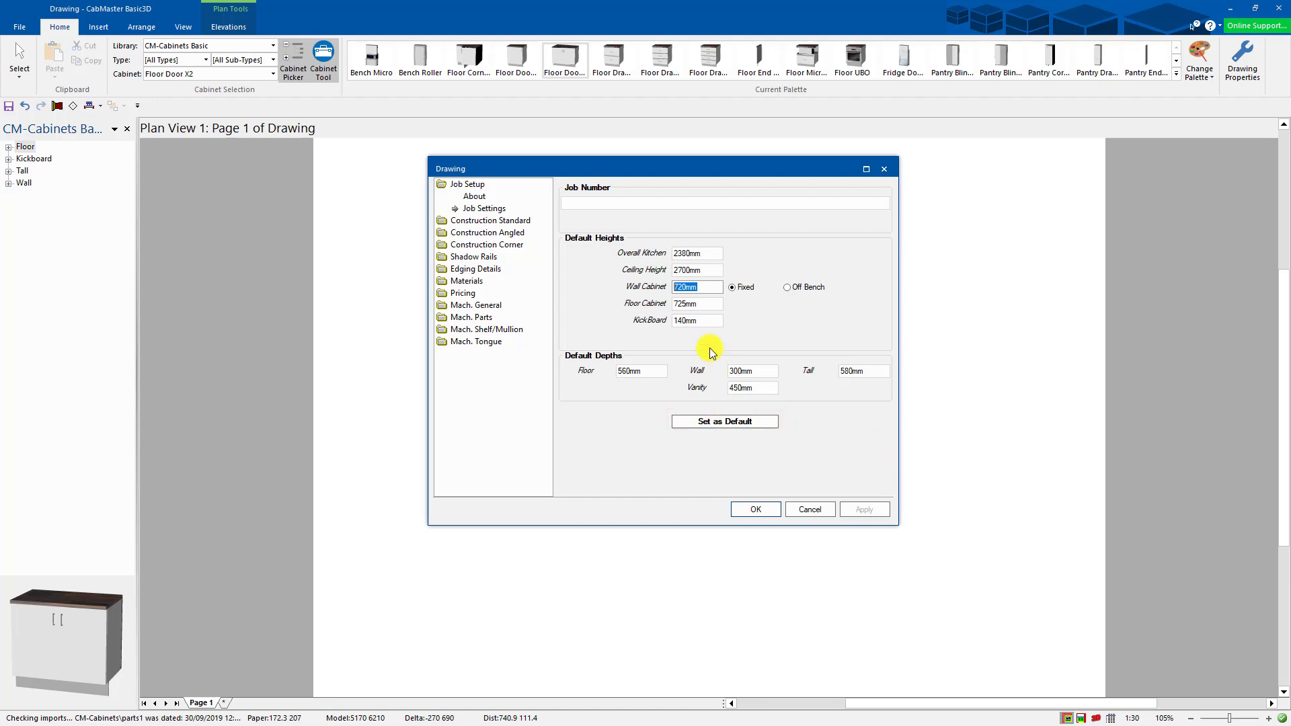
{"action": "left_click_drag", "start_coordinate": [711, 321], "coordinate": [647, 323]}
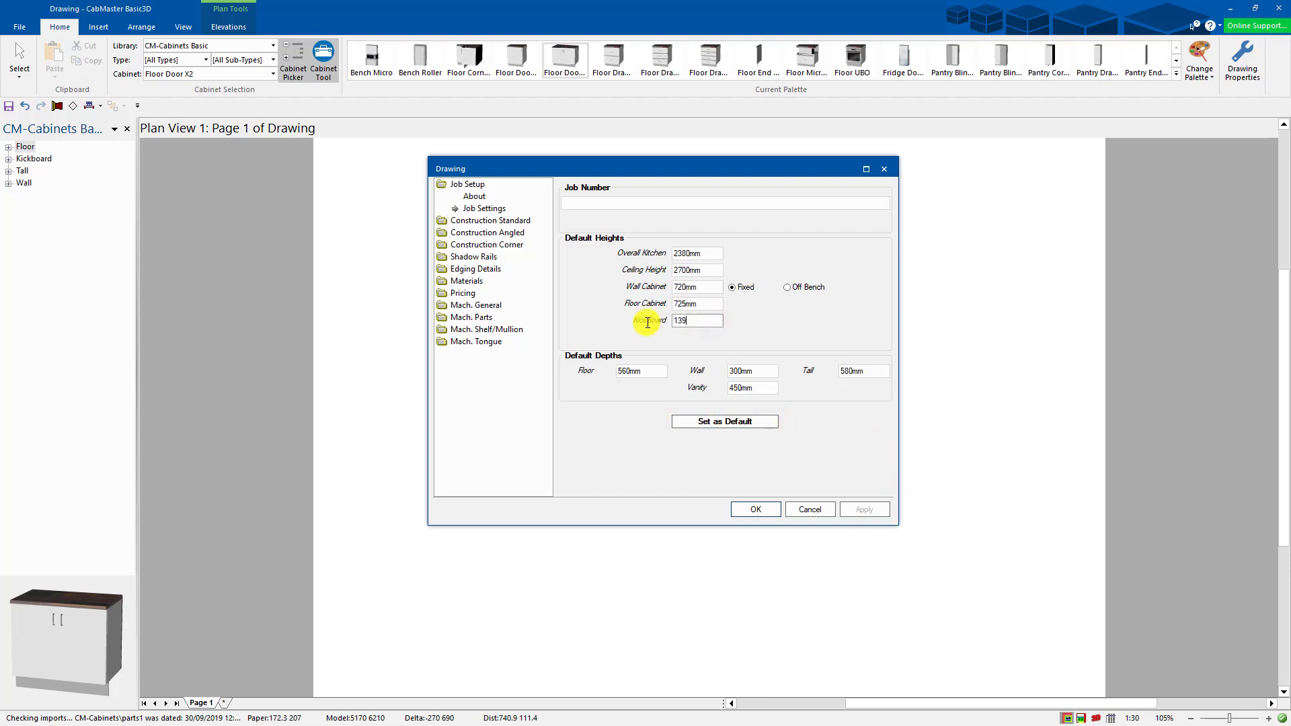
{"action": "left_click", "coordinate": [864, 509]}
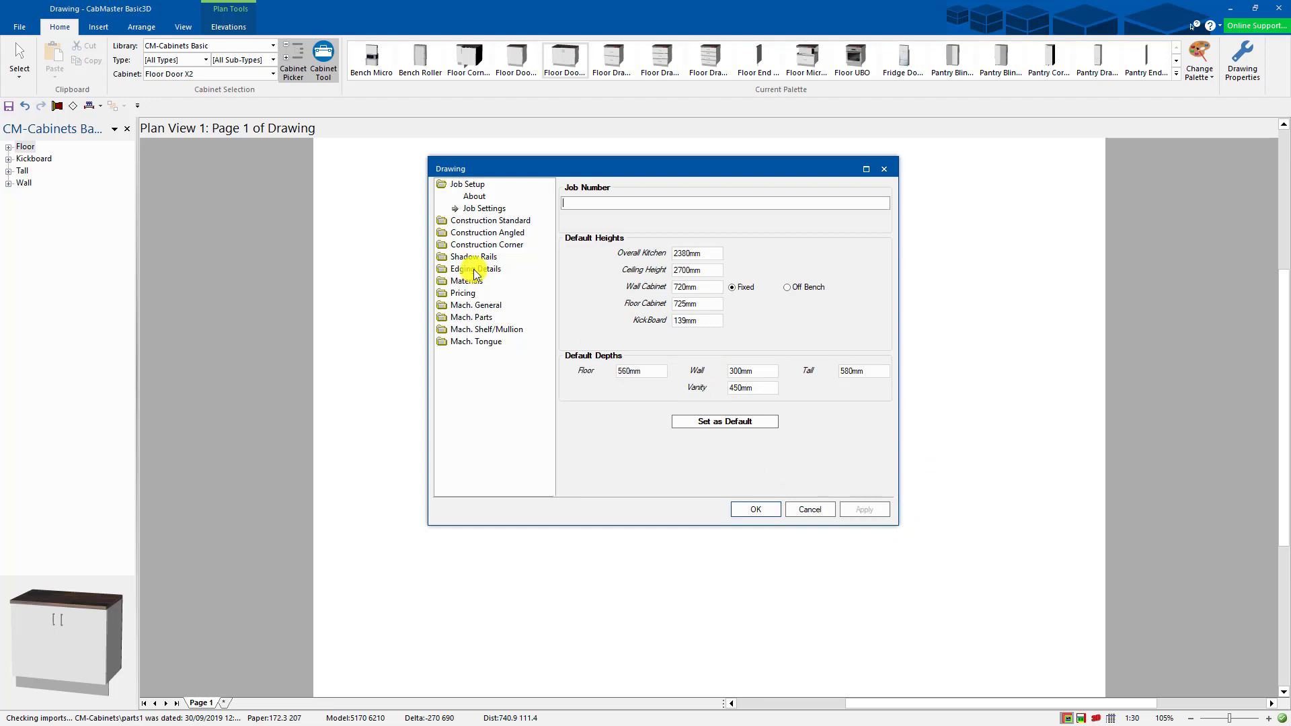
Step: Review the Construction Standard Ends and Backs options, then accept and close the Drawing dialog
{"action": "left_click", "coordinate": [485, 222]}
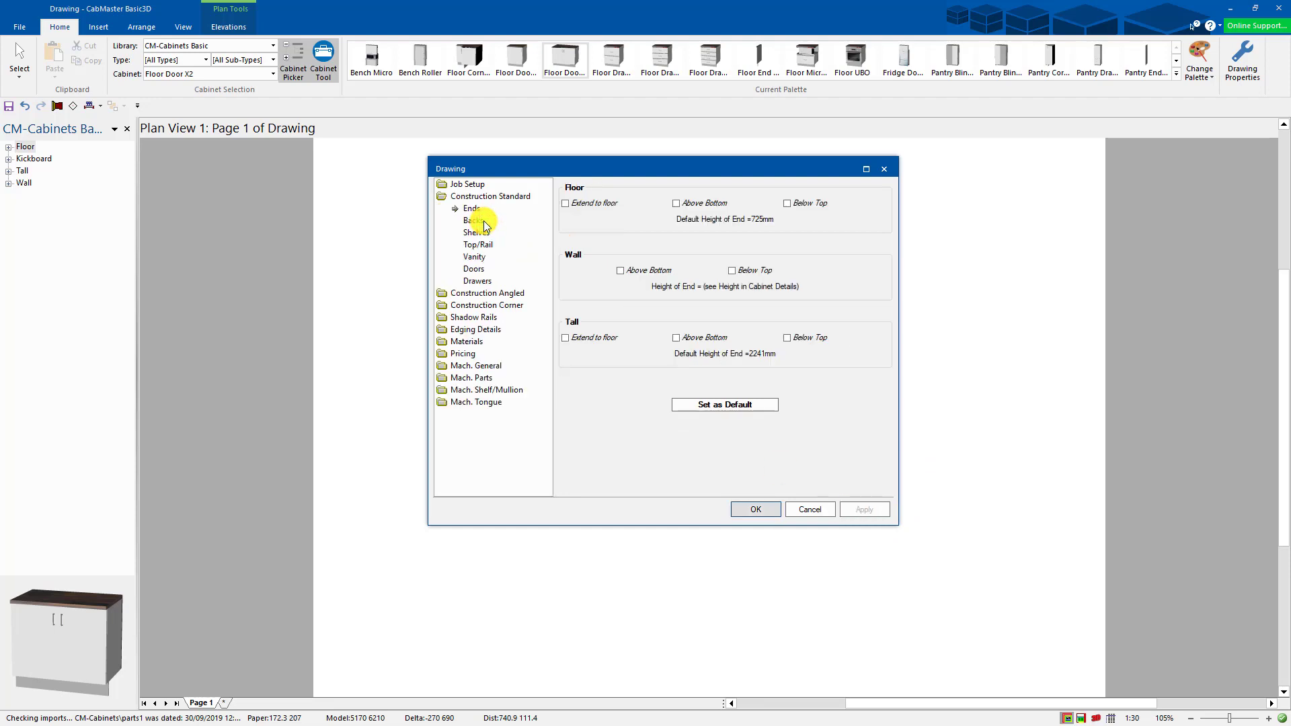
{"action": "left_click", "coordinate": [472, 221]}
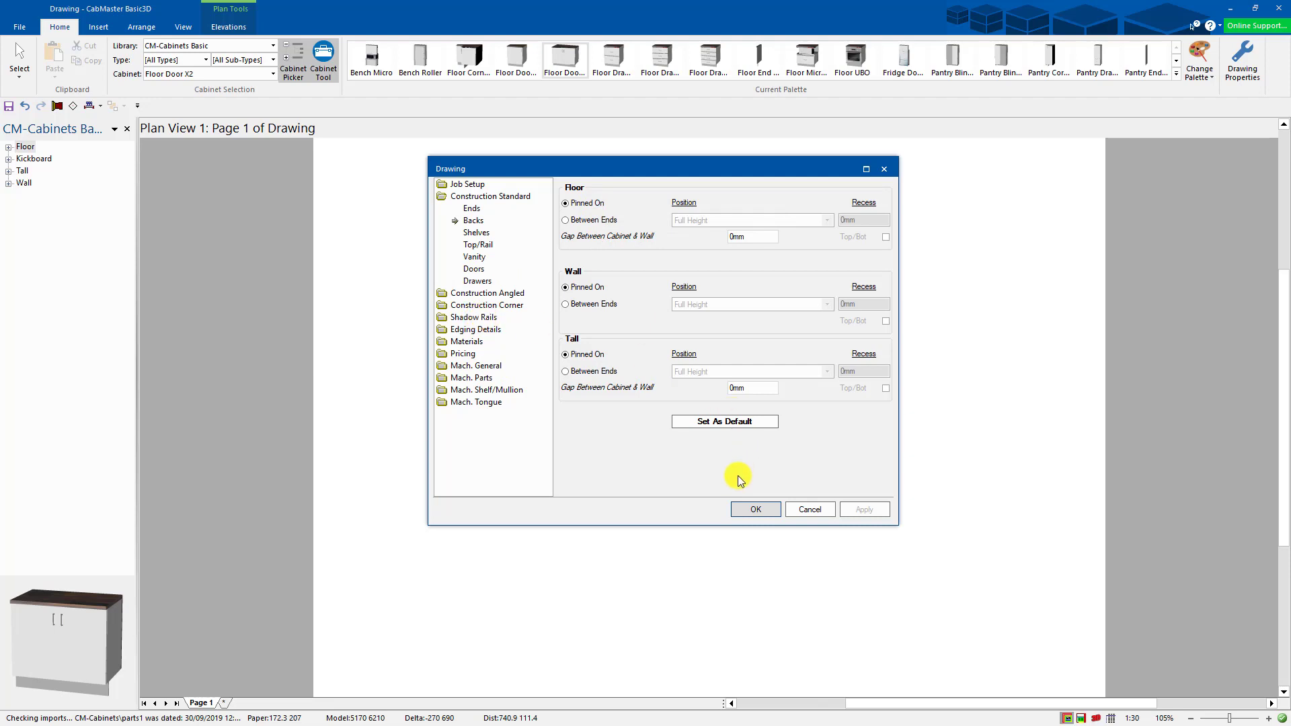
{"action": "left_click", "coordinate": [761, 509]}
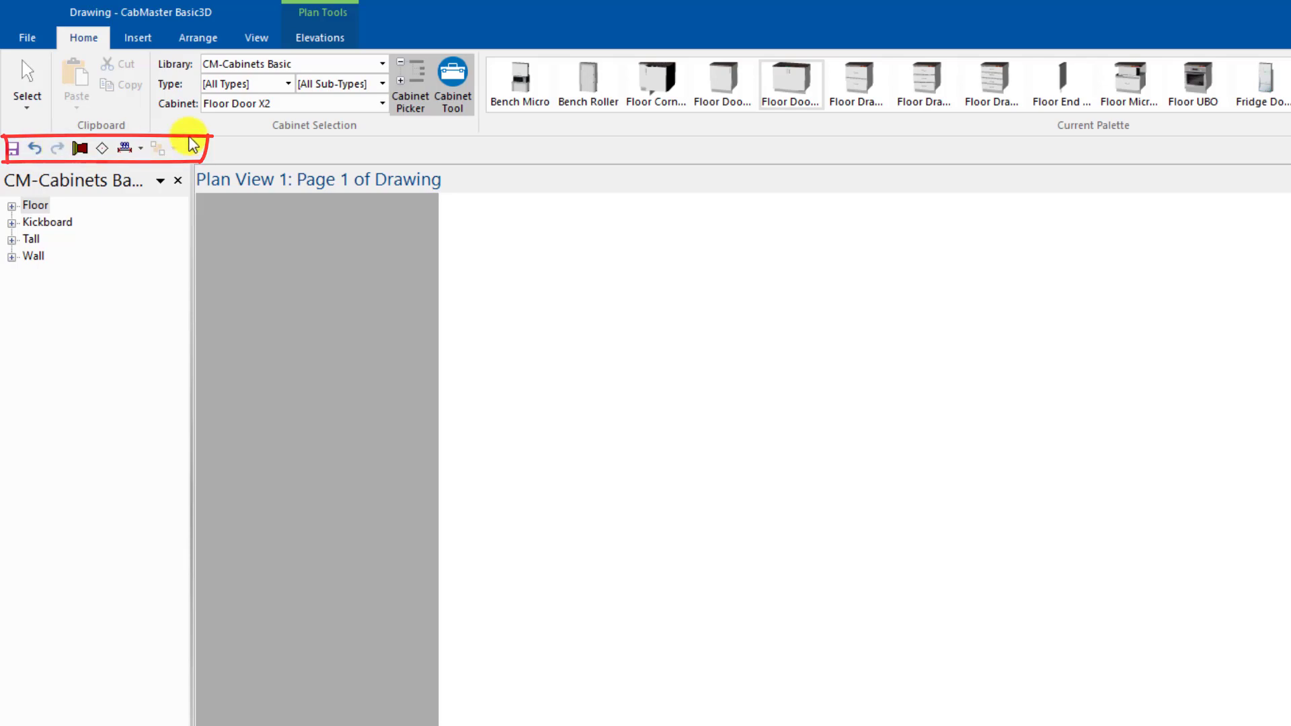
Step: Add the Insert Text command to the Quick Access Toolbar and return to the Home palette
{"action": "left_click", "coordinate": [138, 37]}
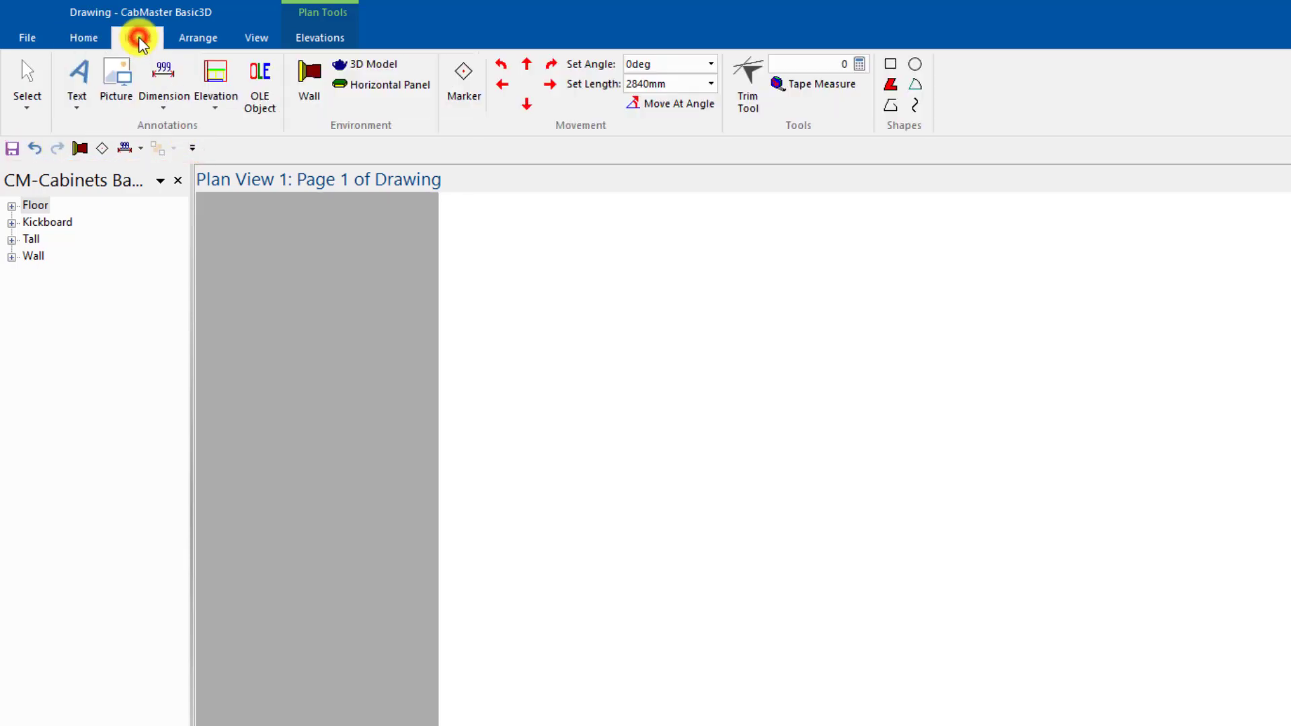
{"action": "right_click", "coordinate": [79, 84]}
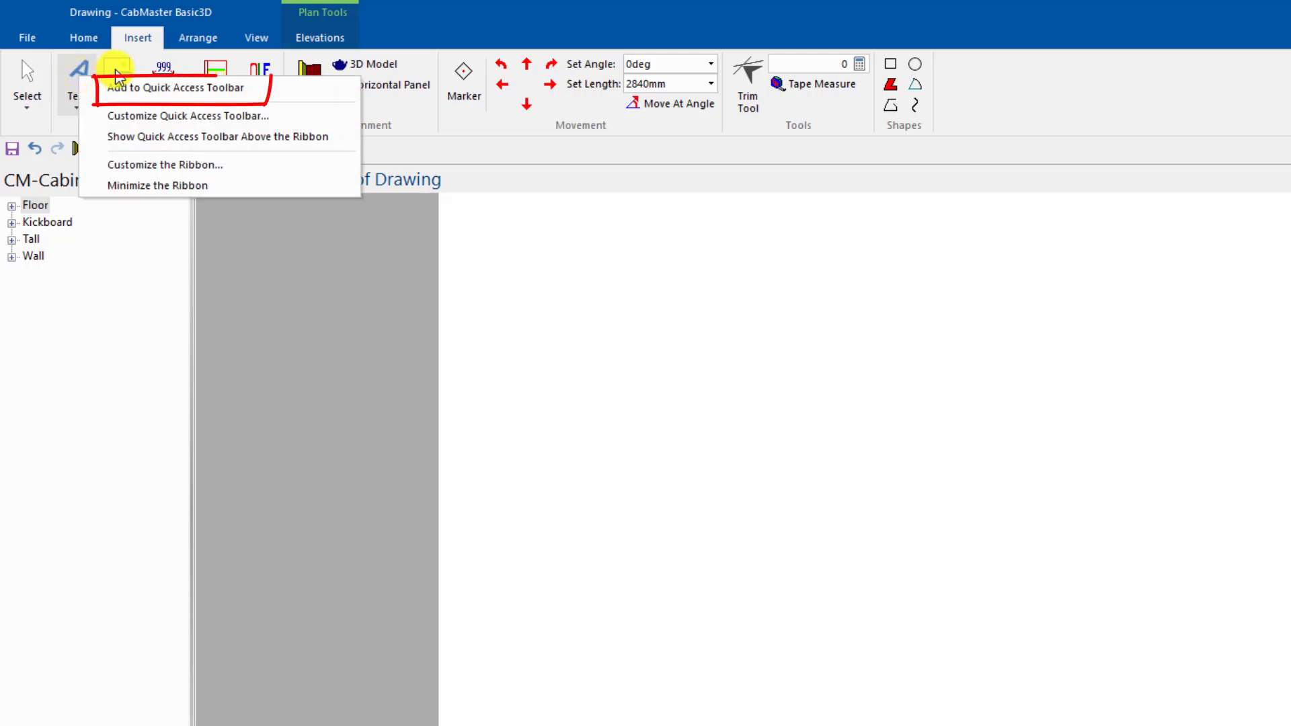
{"action": "left_click", "coordinate": [171, 89]}
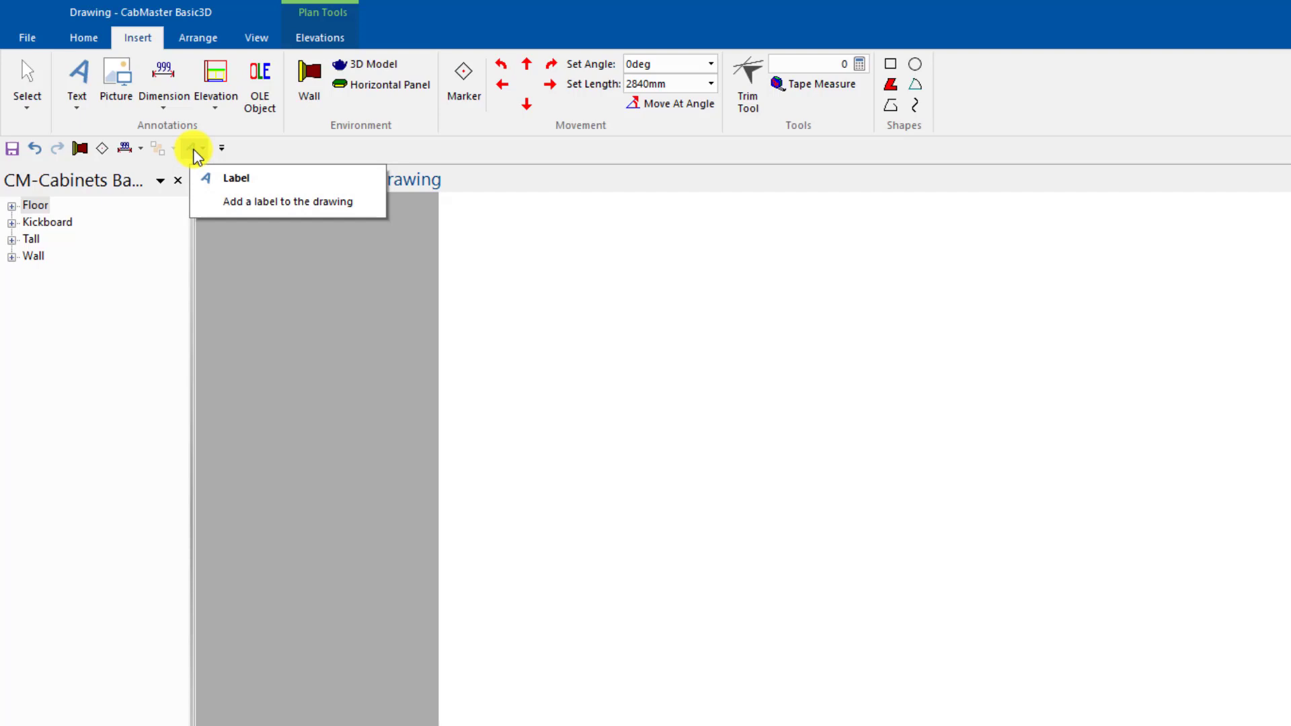
{"action": "left_click", "coordinate": [85, 37]}
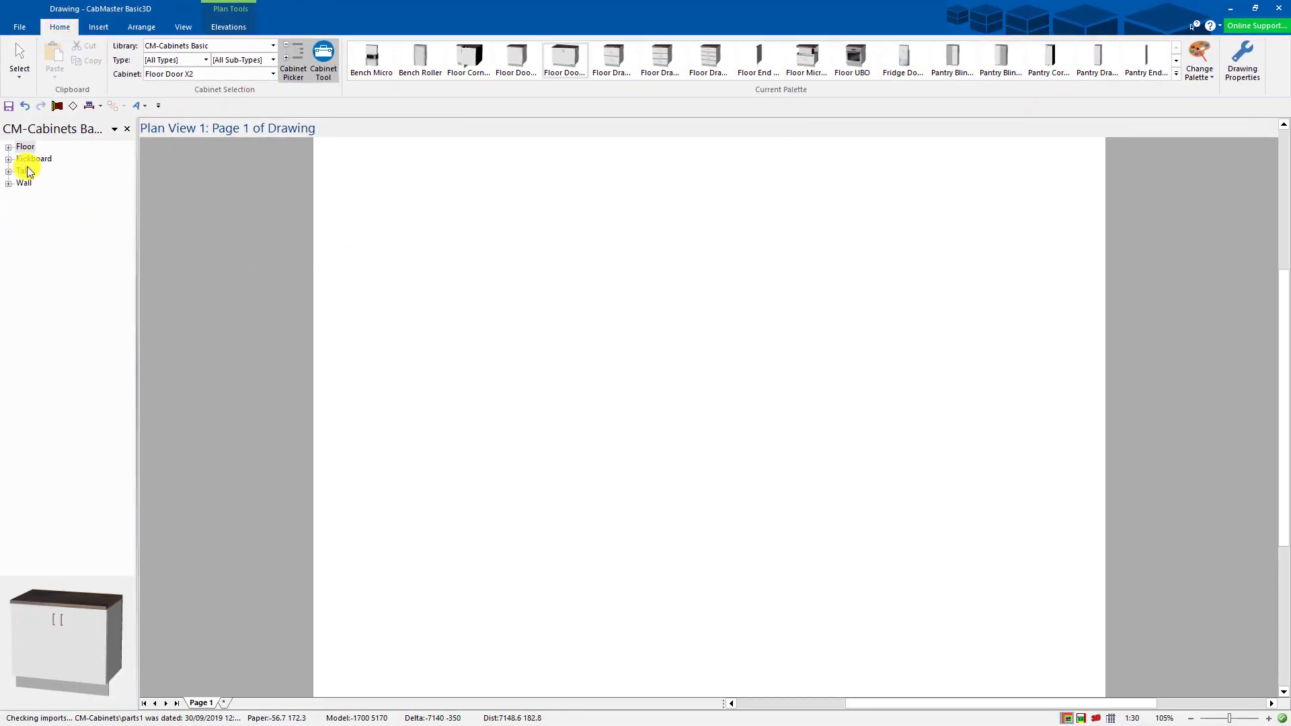
Step: Draw a vertical 2690 wall joined to a horizontal 3470 wall, then shift both up-left
{"action": "left_click", "coordinate": [57, 106]}
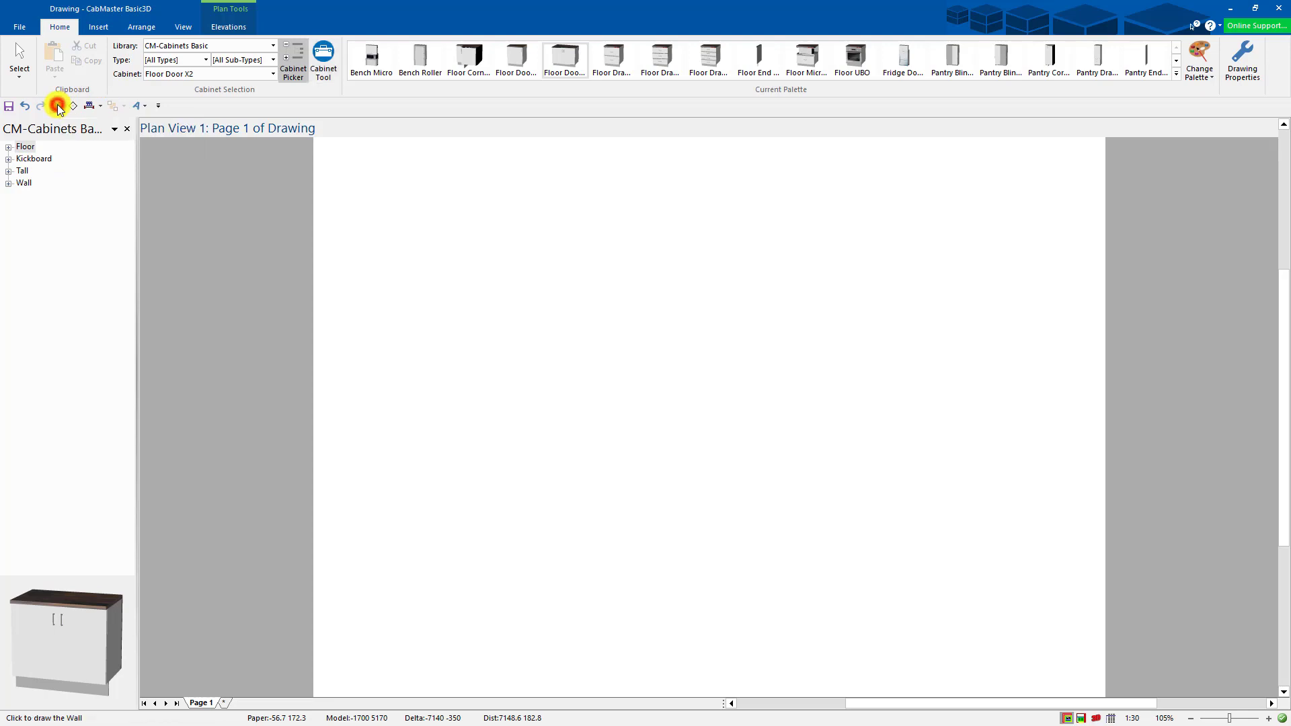
{"action": "left_click", "coordinate": [454, 538]}
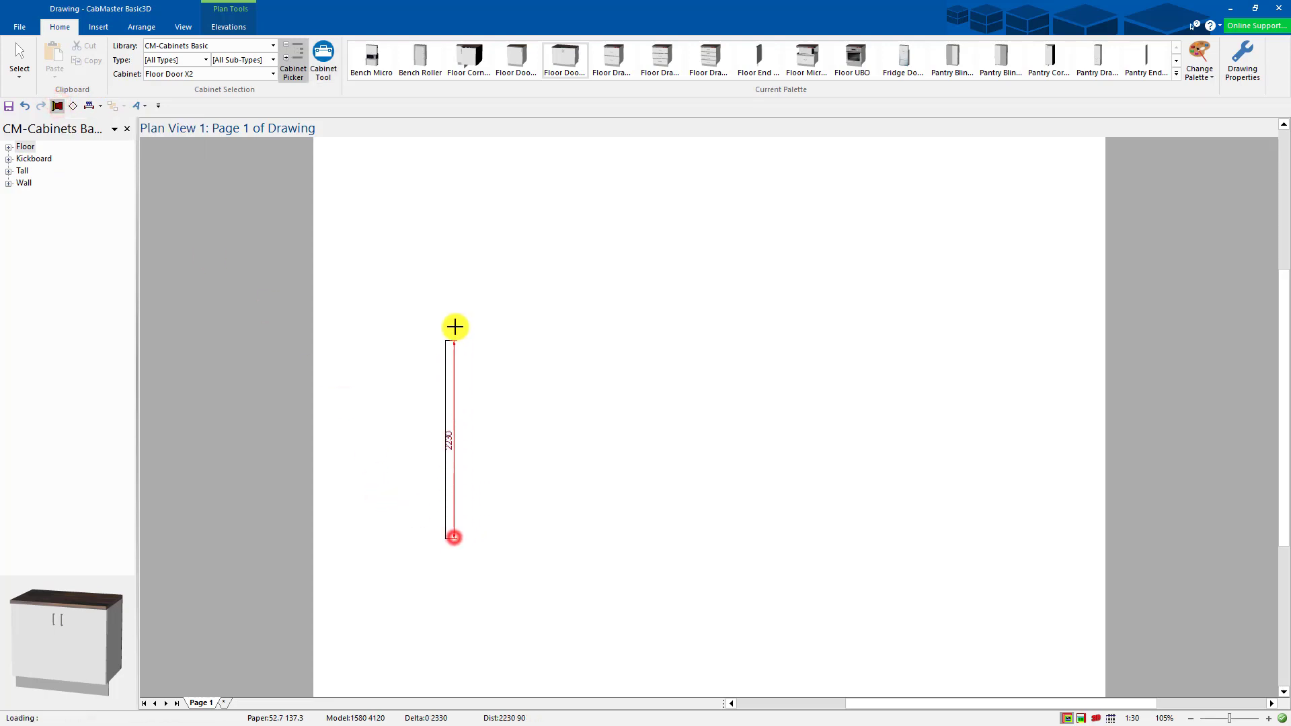
{"action": "left_click", "coordinate": [452, 294]}
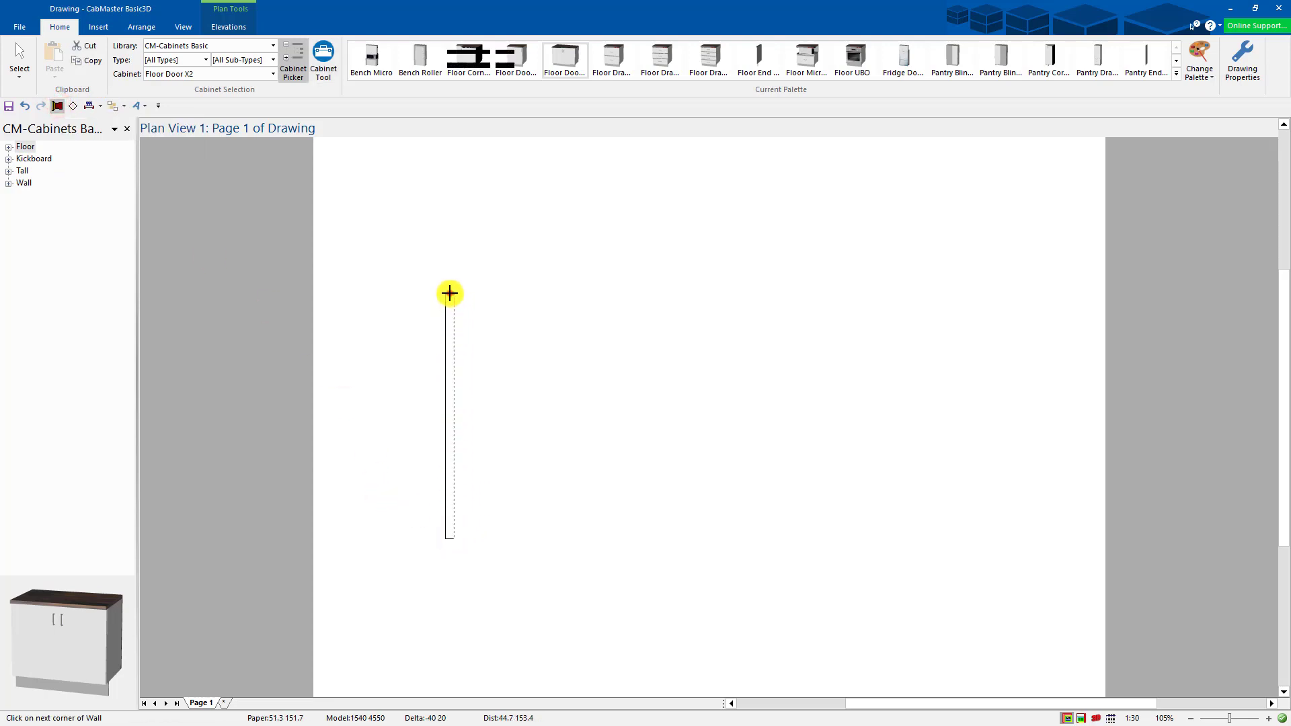
{"action": "left_click", "coordinate": [763, 289]}
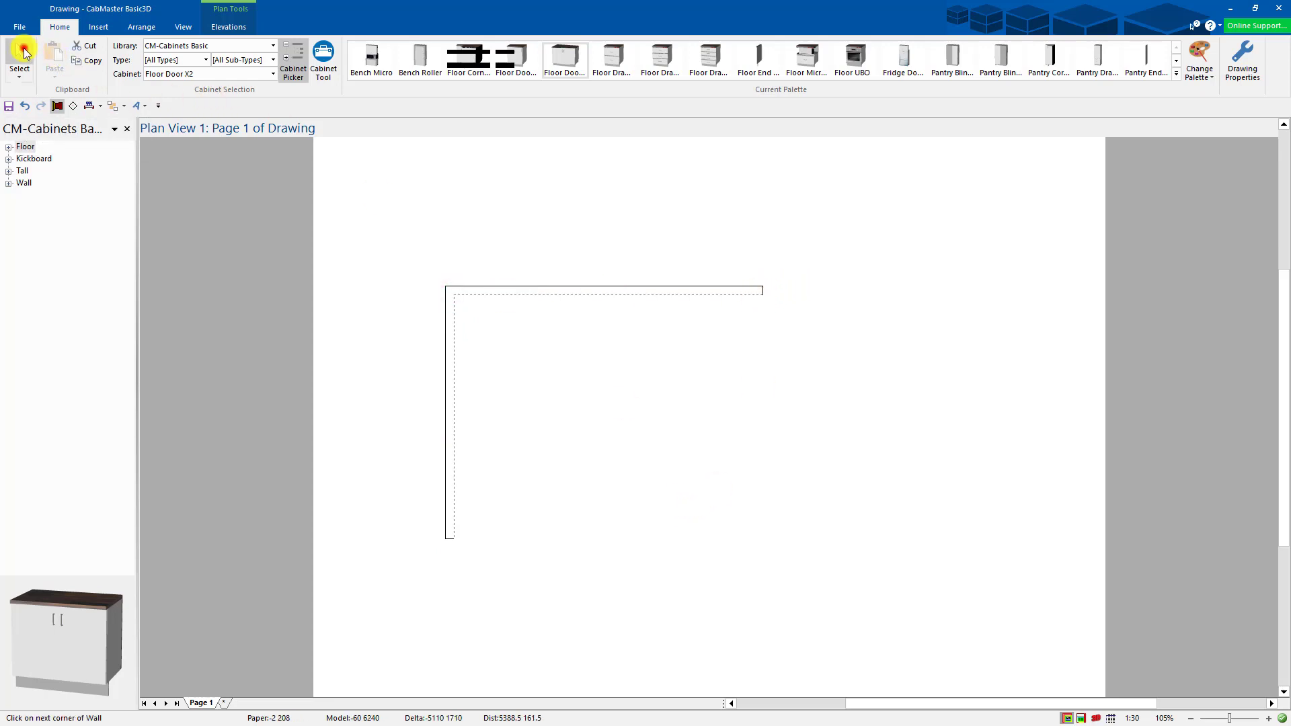
{"action": "left_click", "coordinate": [25, 54]}
{"action": "left_click_drag", "start_coordinate": [540, 291], "coordinate": [473, 240]}
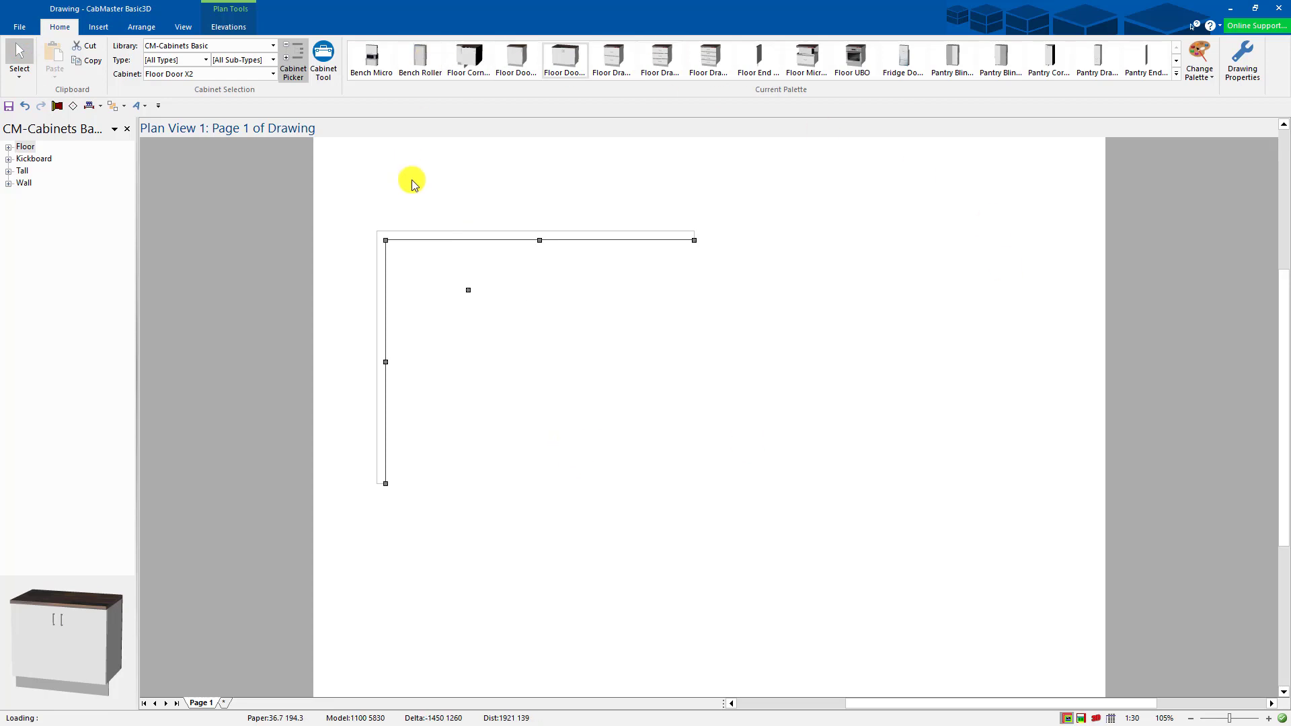
Step: Pick the Floor Corner 1X1 cabinet and bring up its format settings beside the preview
{"action": "left_click", "coordinate": [469, 65]}
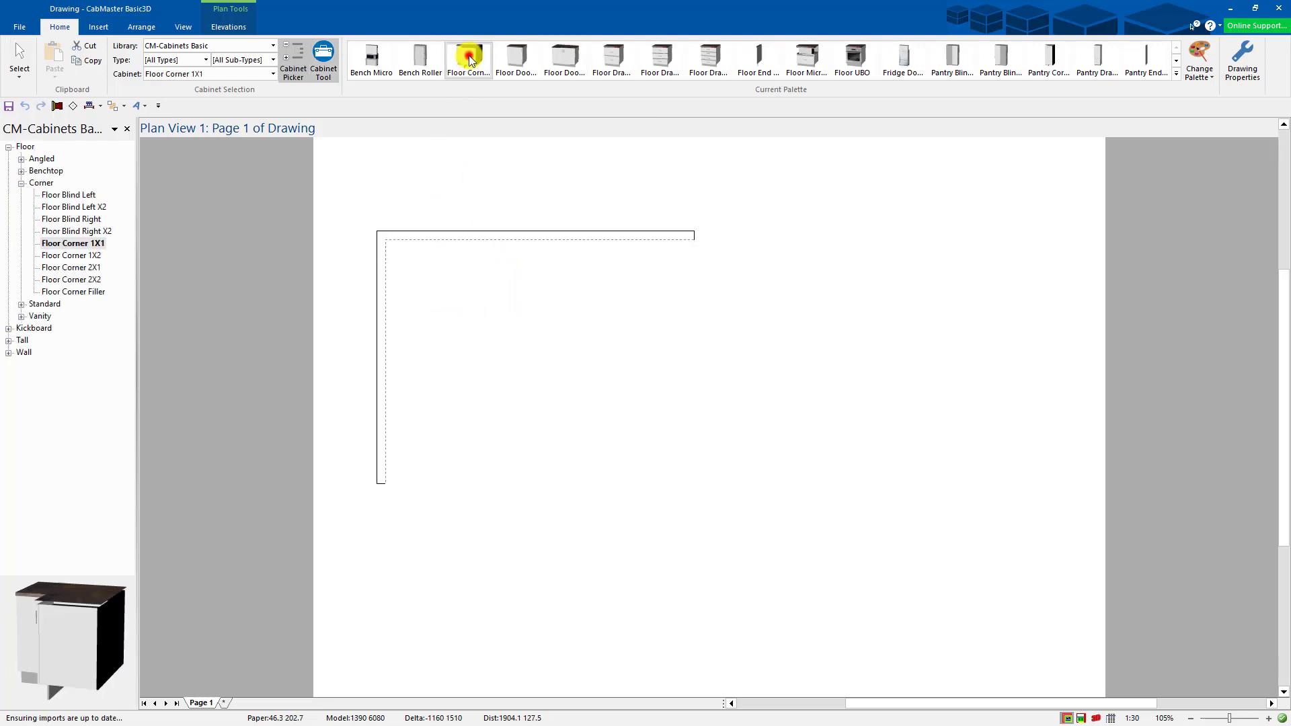
{"action": "left_click", "coordinate": [469, 59]}
{"action": "left_click_drag", "start_coordinate": [646, 269], "coordinate": [996, 176]}
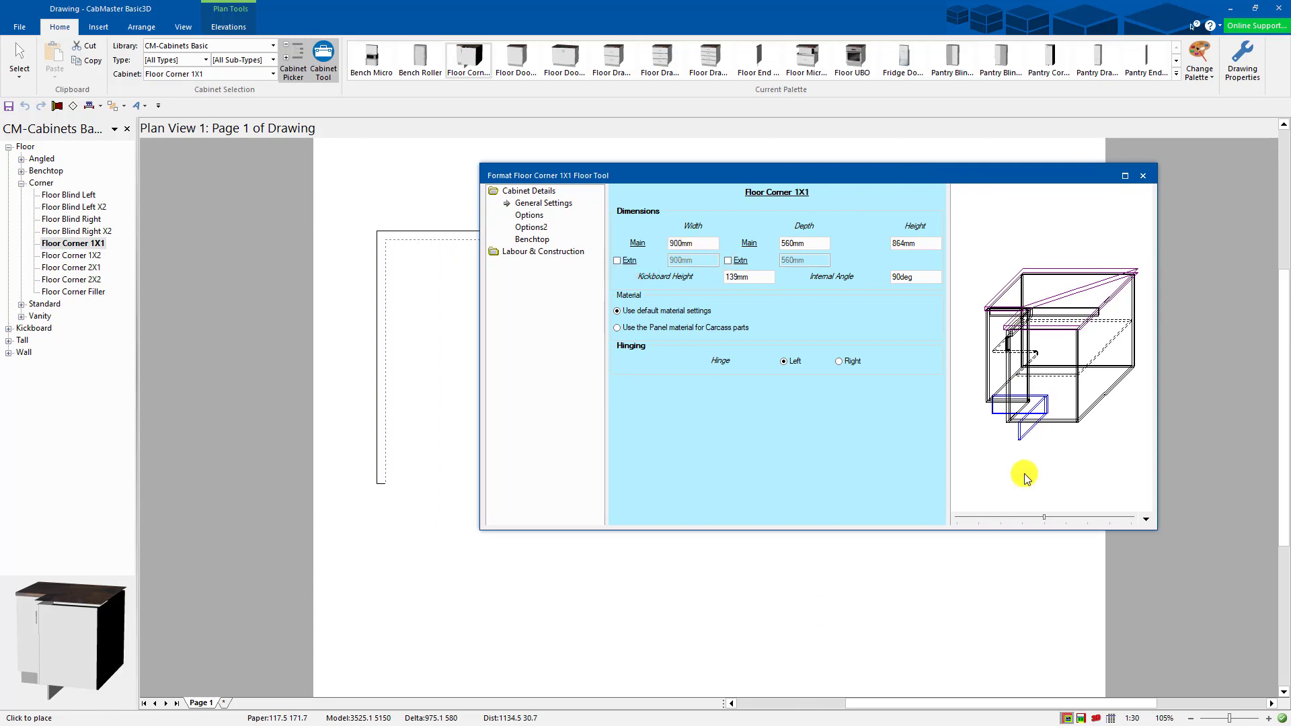
{"action": "left_click_drag", "start_coordinate": [1044, 516], "coordinate": [1015, 516]}
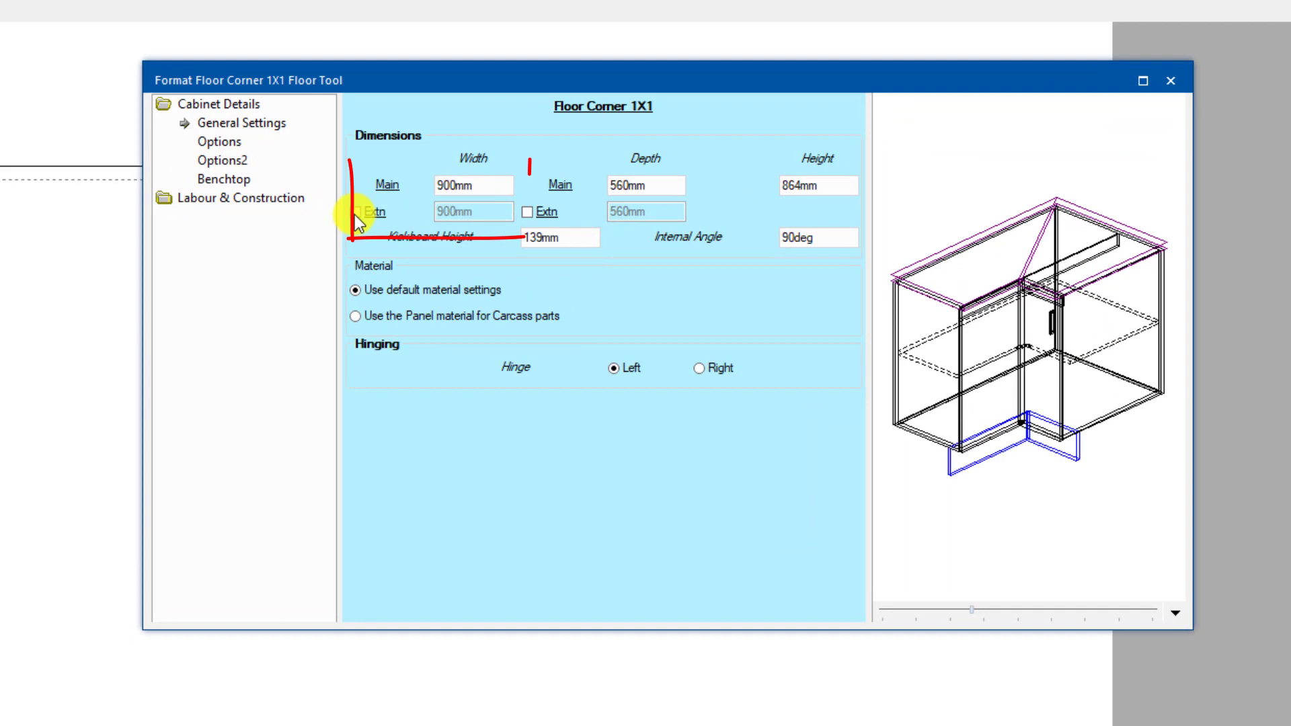
Step: Try a 1150mm width extension on the corner cabinet, then remove it and close the settings
{"action": "left_click", "coordinate": [355, 212]}
{"action": "double_click", "coordinate": [482, 211]}
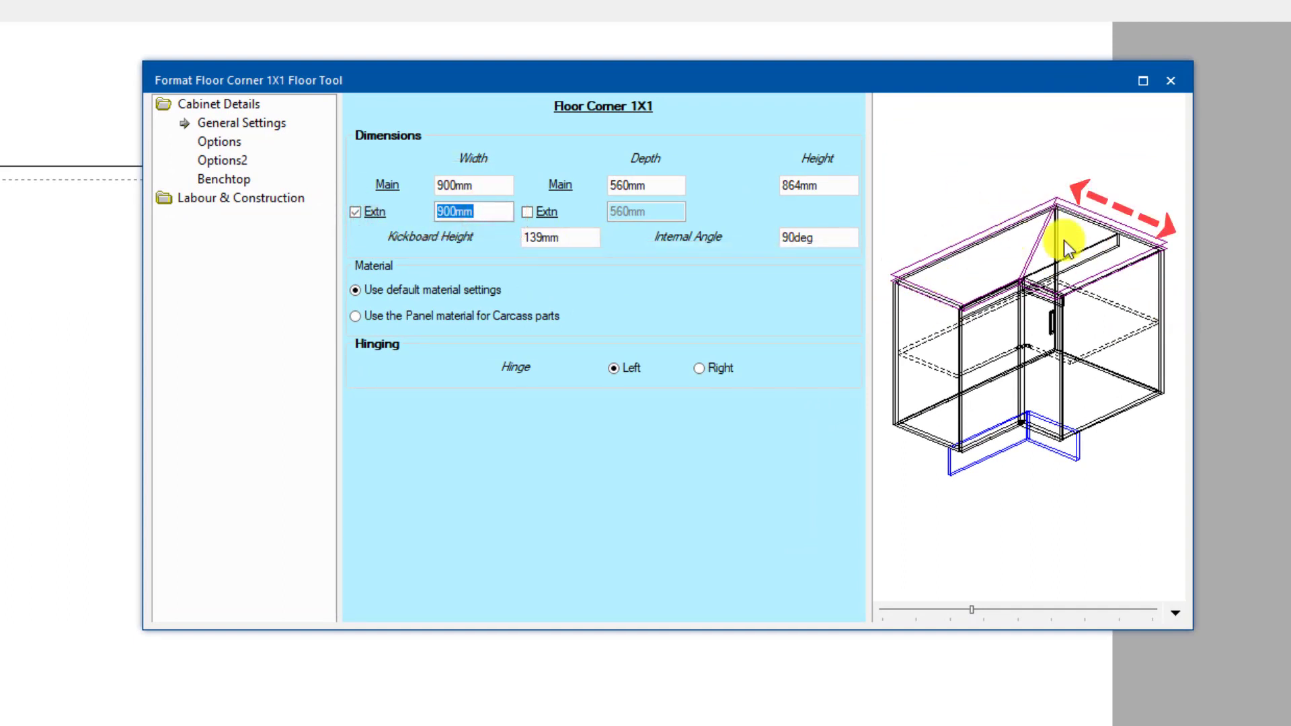
{"action": "type", "text": "1"}
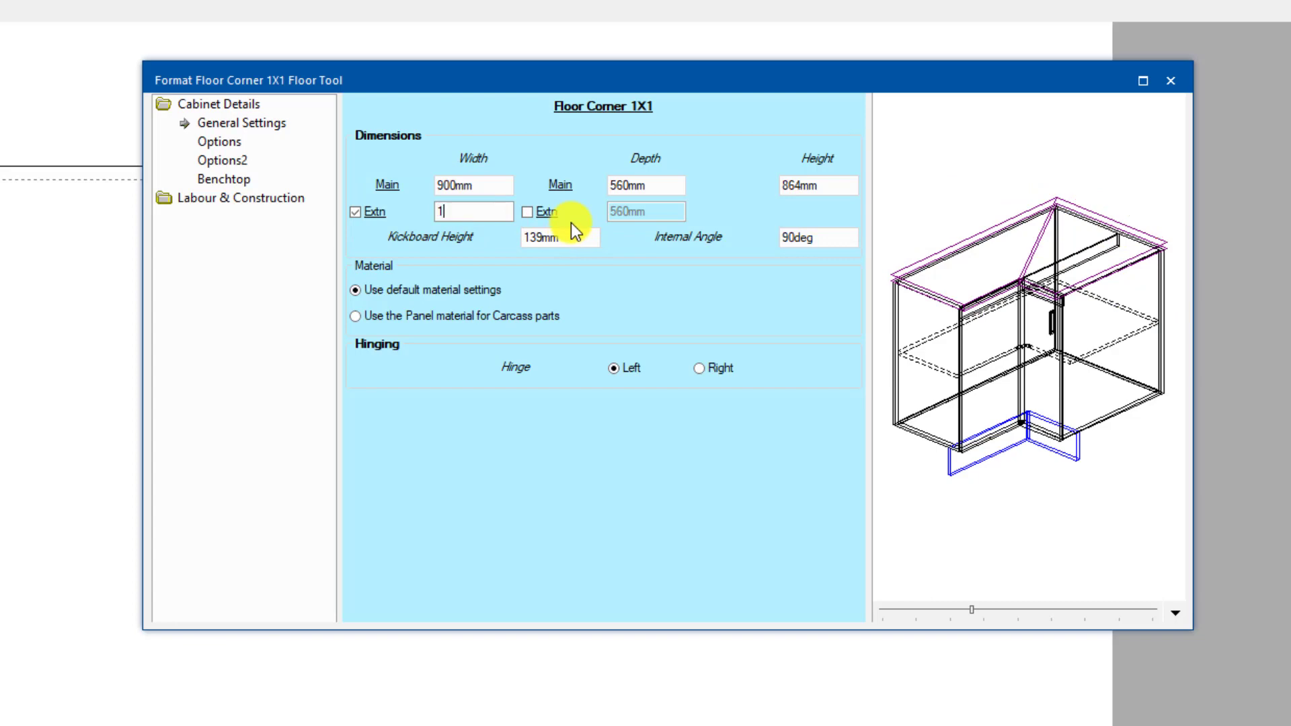
{"action": "type", "text": "150"}
{"action": "key", "text": "Tab"}
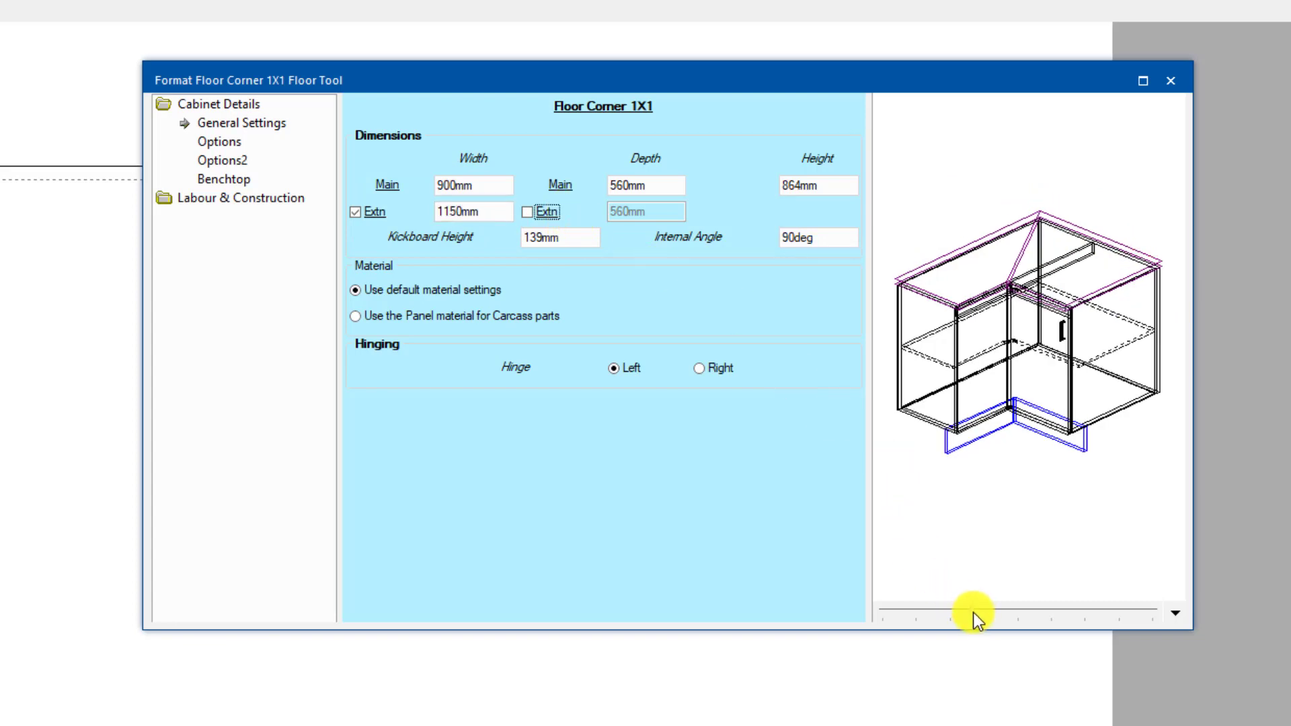
{"action": "left_click", "coordinate": [974, 612]}
{"action": "left_click_drag", "start_coordinate": [975, 614], "coordinate": [937, 602]}
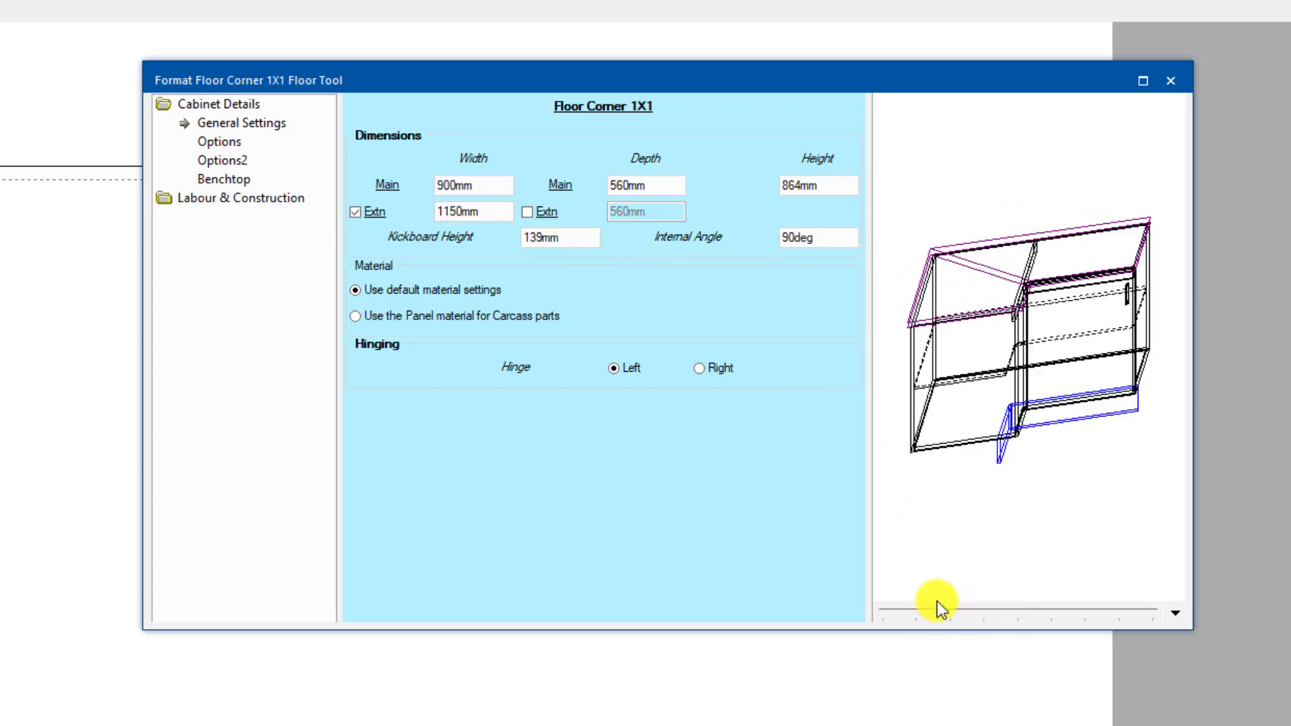
{"action": "left_click", "coordinate": [356, 213]}
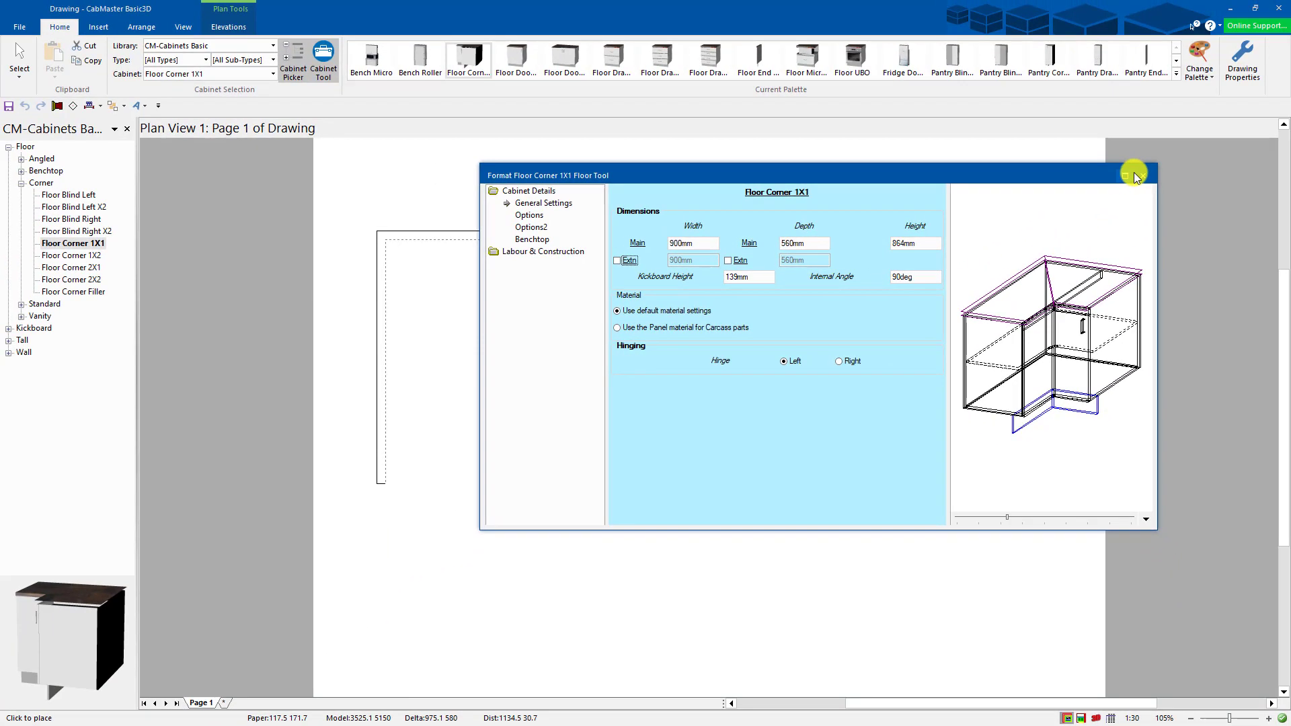
{"action": "left_click", "coordinate": [1165, 98]}
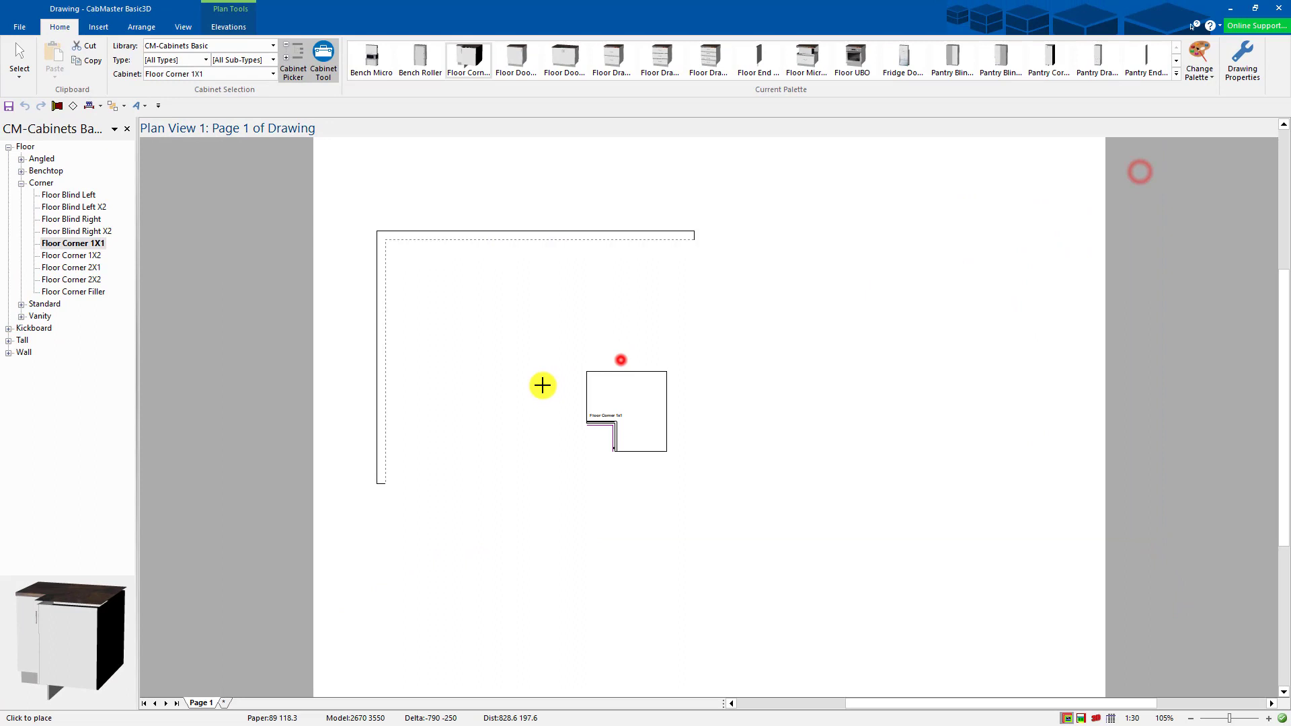
Step: Place the corner cabinet, then two 750mm Floor Door X2 cabinets along the top wall
{"action": "left_click", "coordinate": [372, 315]}
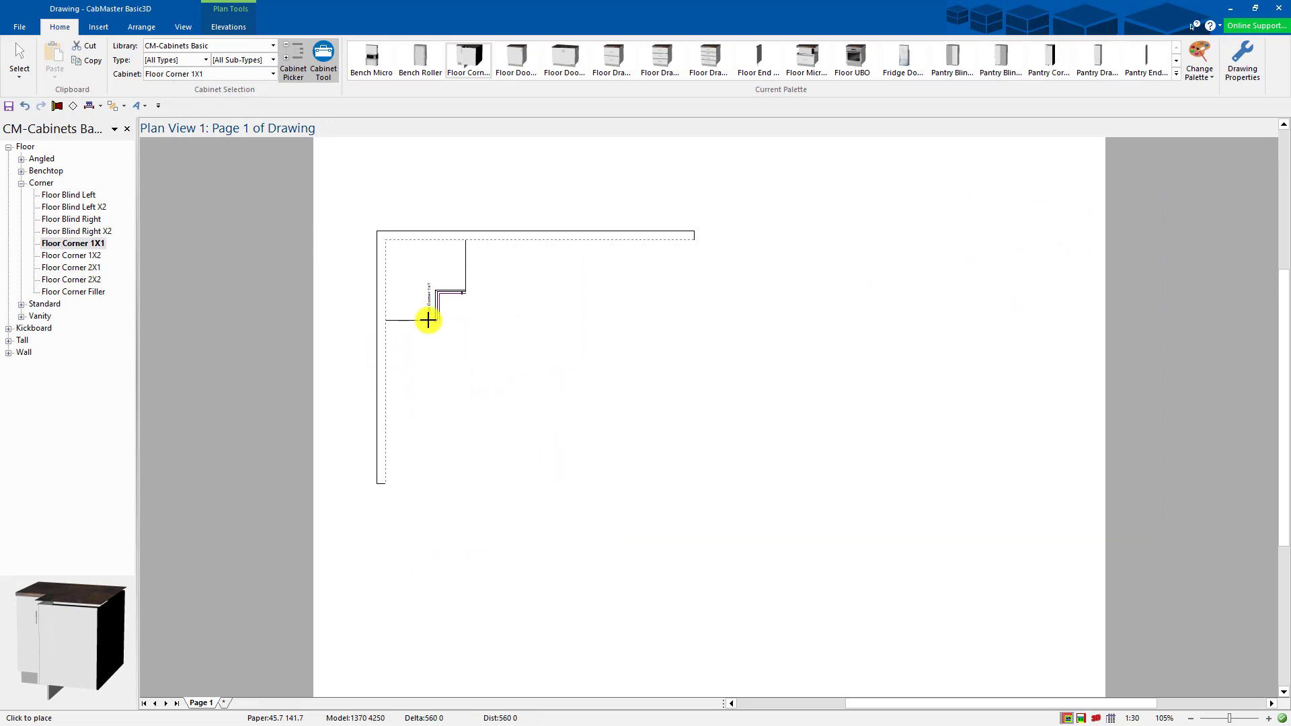
{"action": "double_click", "coordinate": [562, 65]}
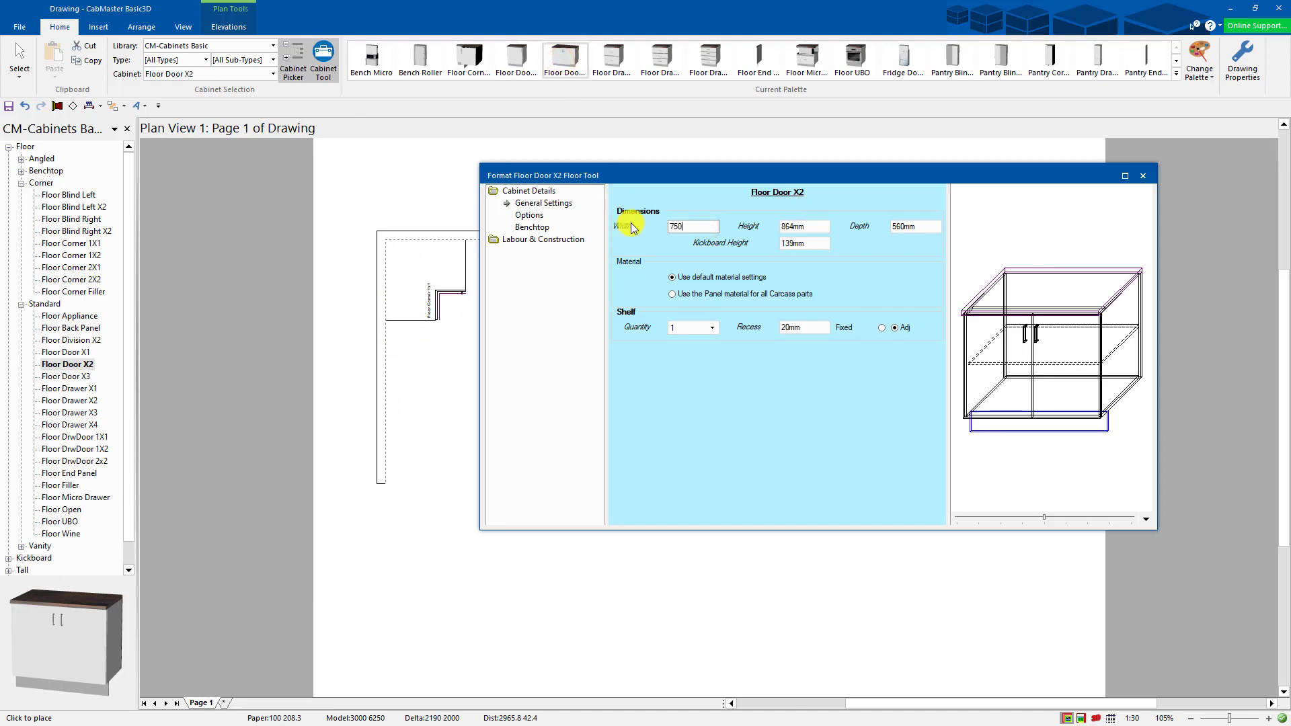
{"action": "type", "text": "750"}
{"action": "key", "text": "Tab"}
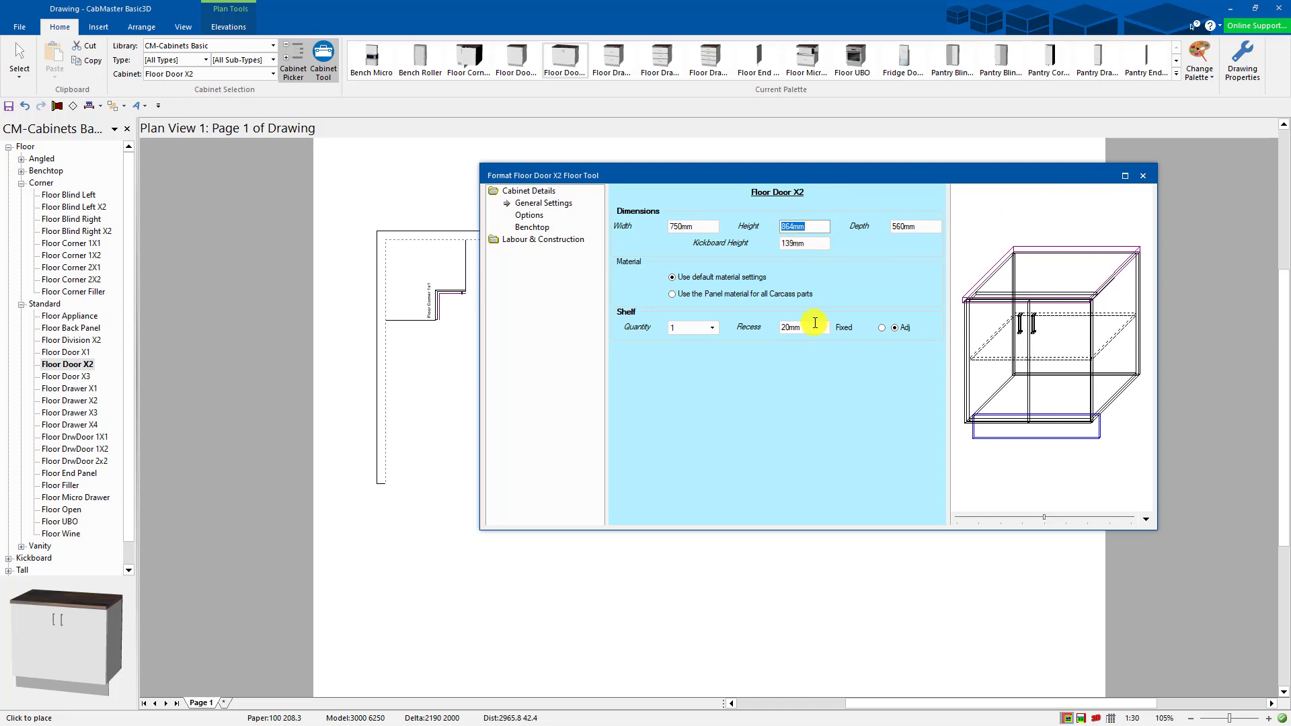
{"action": "left_click", "coordinate": [1146, 177]}
{"action": "left_click", "coordinate": [591, 311]}
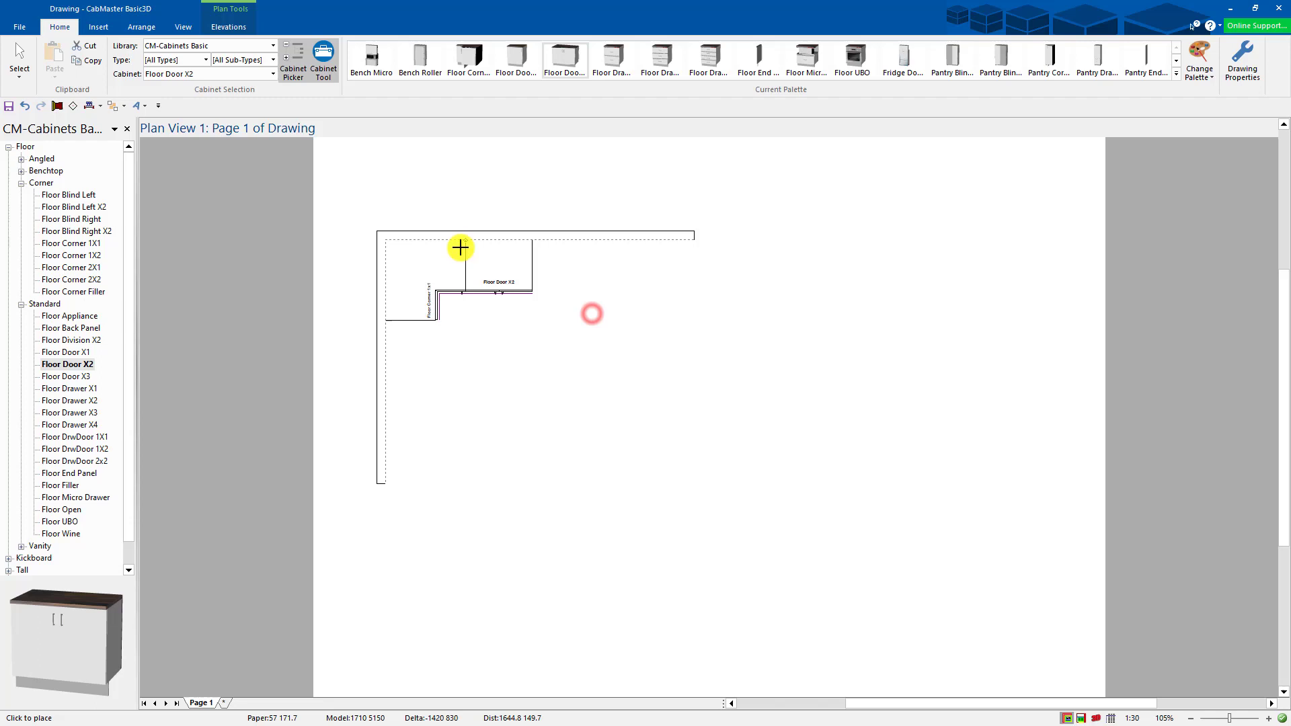
{"action": "left_click", "coordinate": [542, 281]}
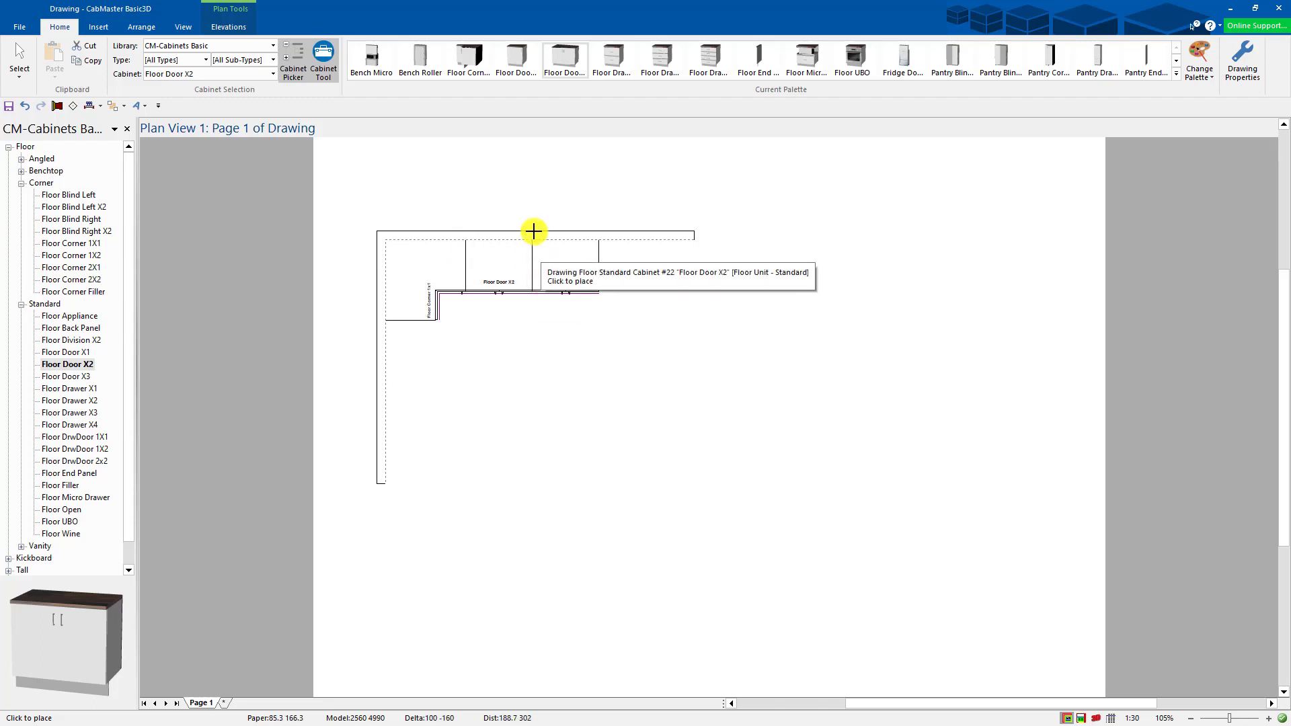
Step: Place a Floor End Panel with a 20mm right benchtop overhang after the Floor Door X2 cabinets
{"action": "left_click", "coordinate": [757, 63]}
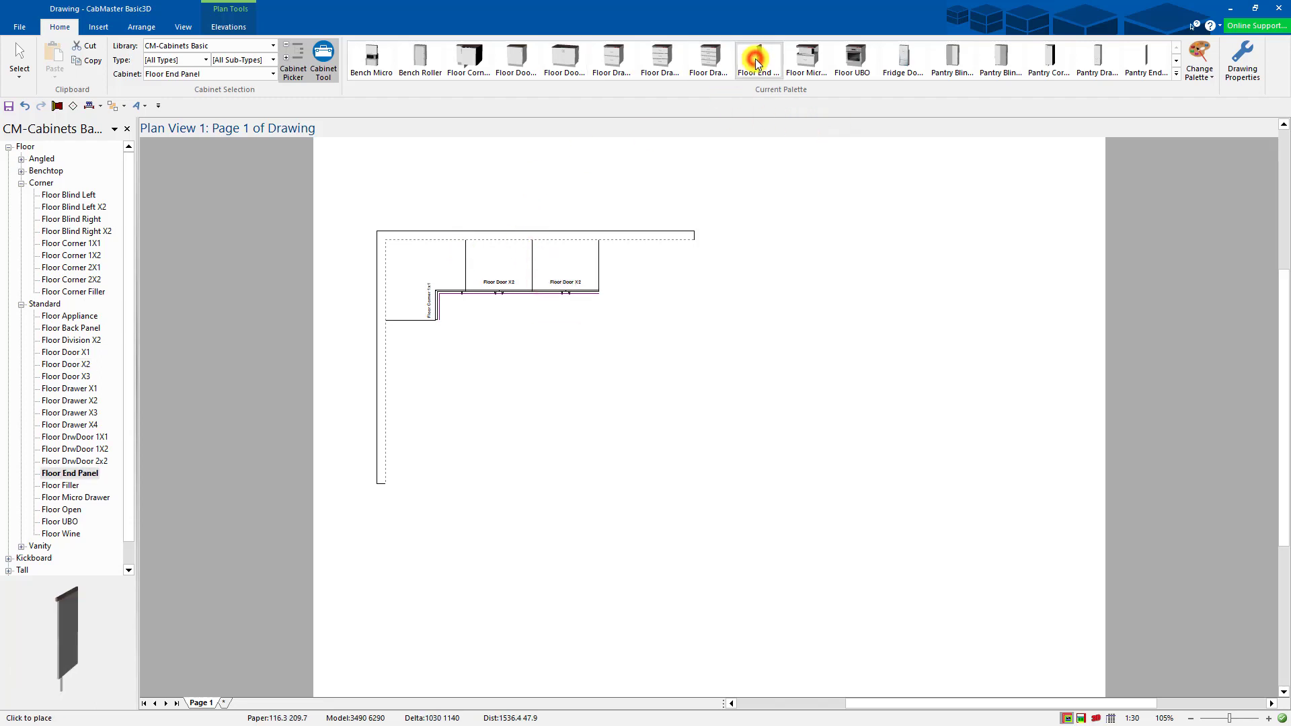
{"action": "left_click", "coordinate": [756, 60]}
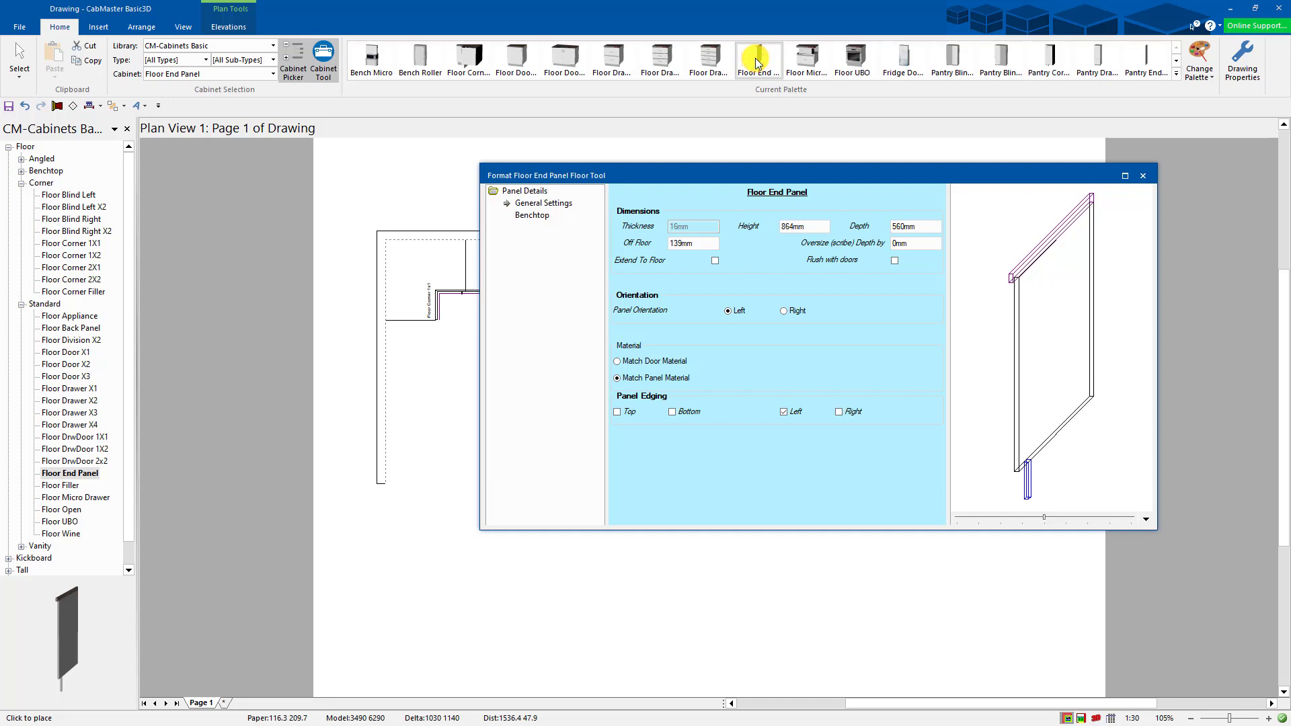
{"action": "left_click", "coordinate": [541, 215]}
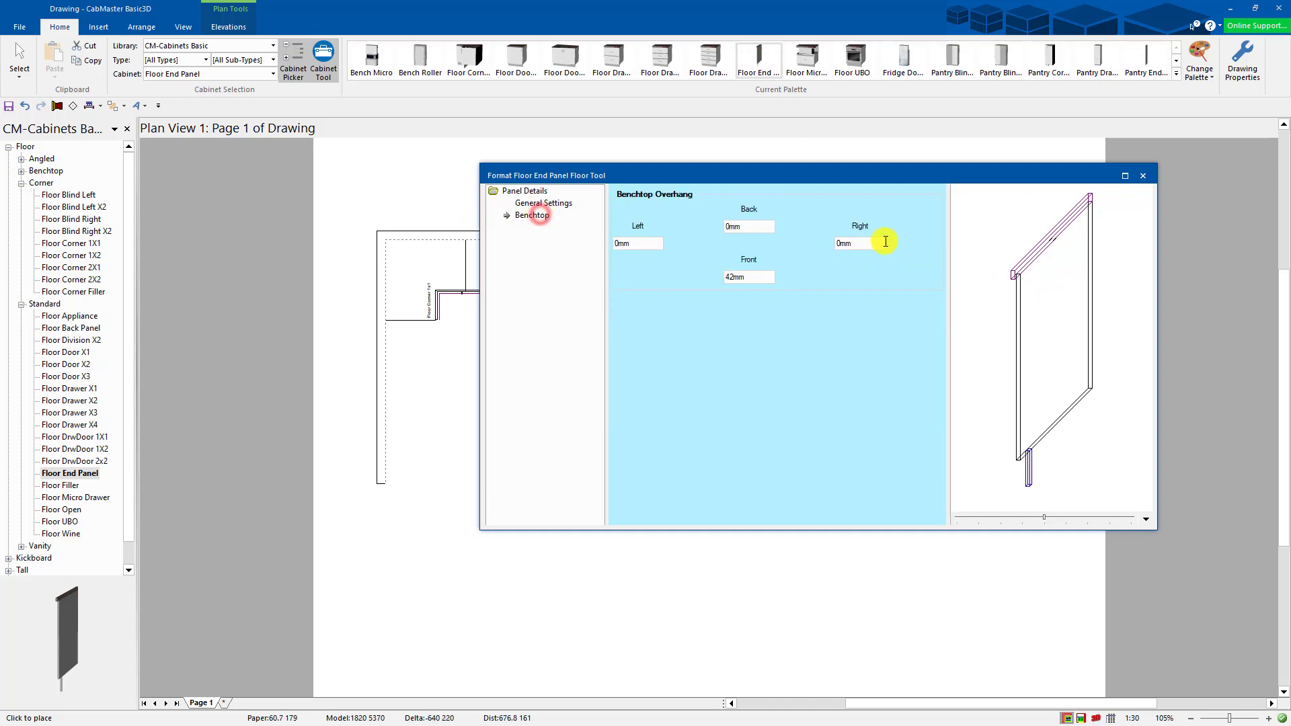
{"action": "double_click", "coordinate": [872, 245]}
{"action": "type", "text": "20"}
{"action": "key", "text": "Tab"}
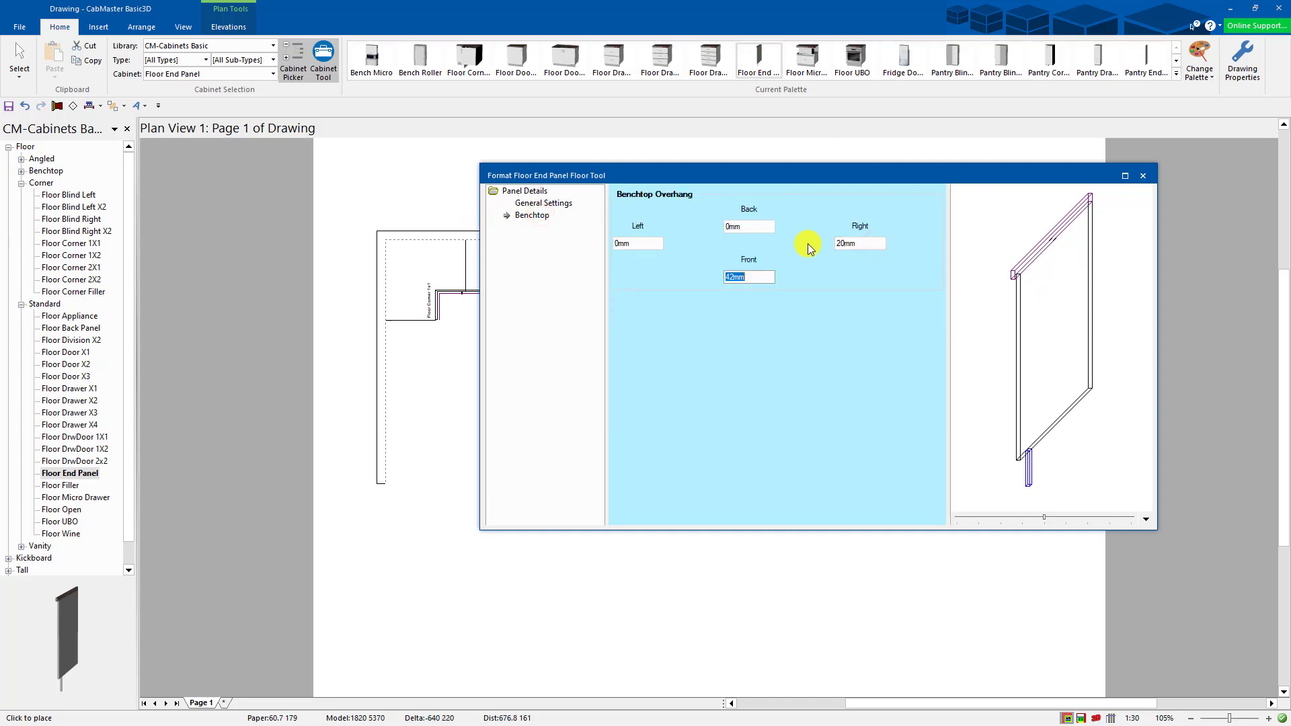
{"action": "left_click", "coordinate": [1147, 177]}
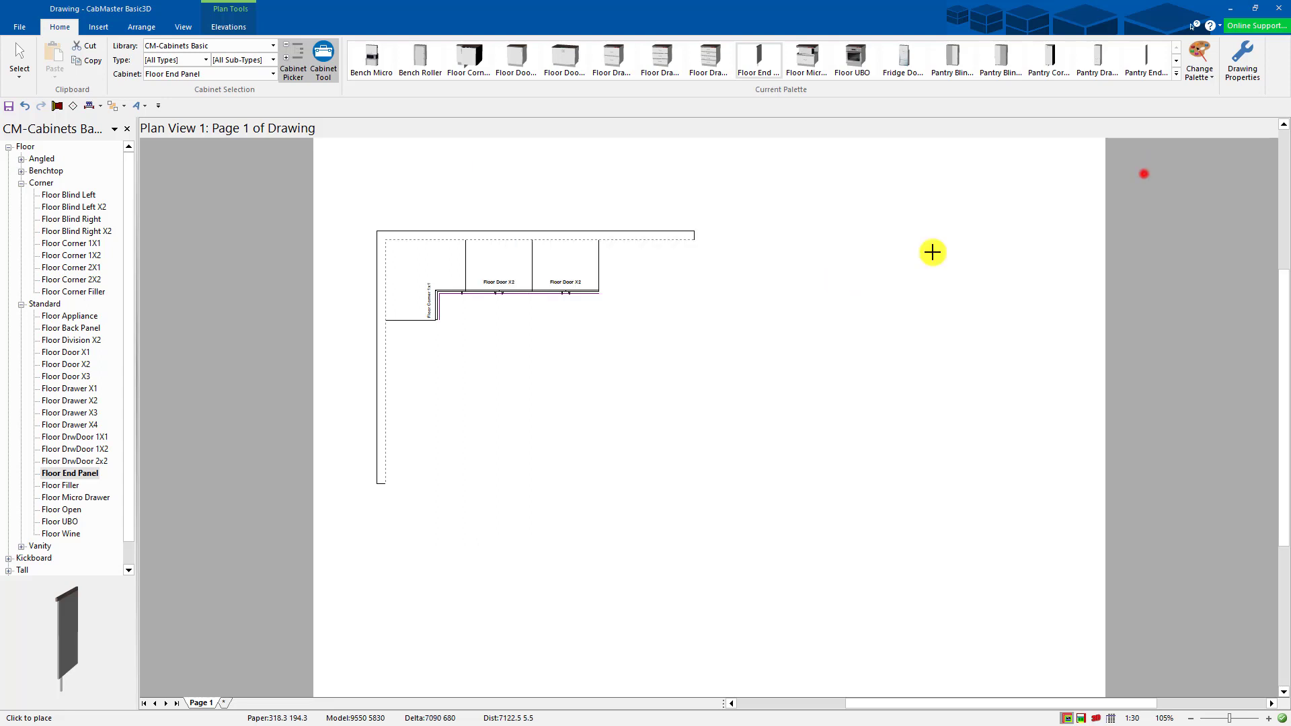
{"action": "left_click", "coordinate": [622, 294]}
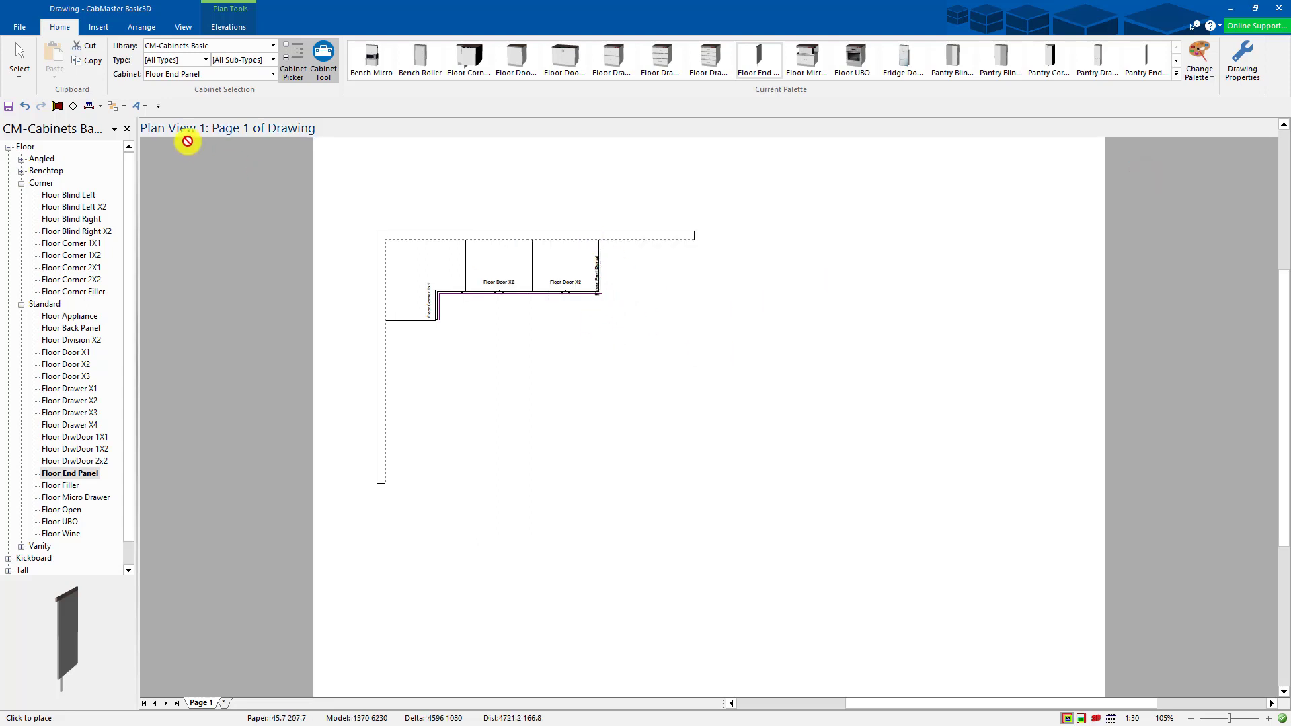
{"action": "left_click", "coordinate": [664, 62]}
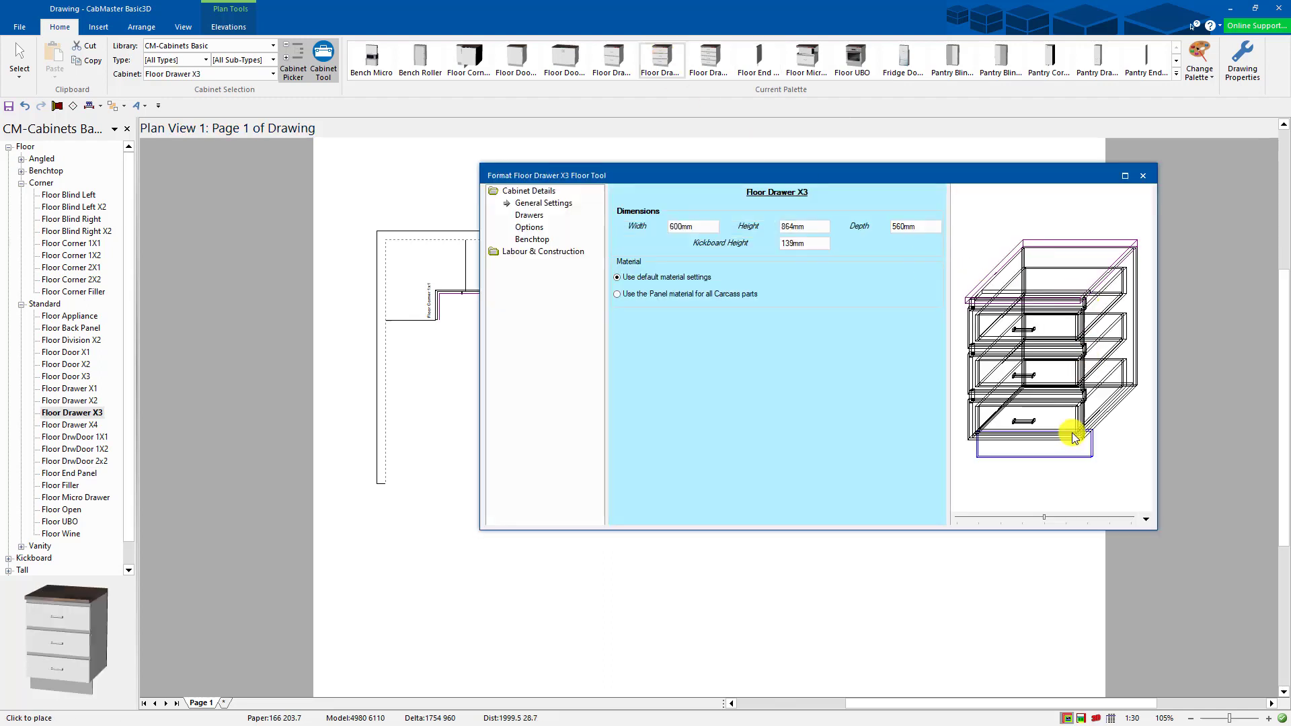
Step: Toggle the Floor/Drawers shadow rail option in Drawing Properties and apply the change
{"action": "left_click", "coordinate": [1242, 64]}
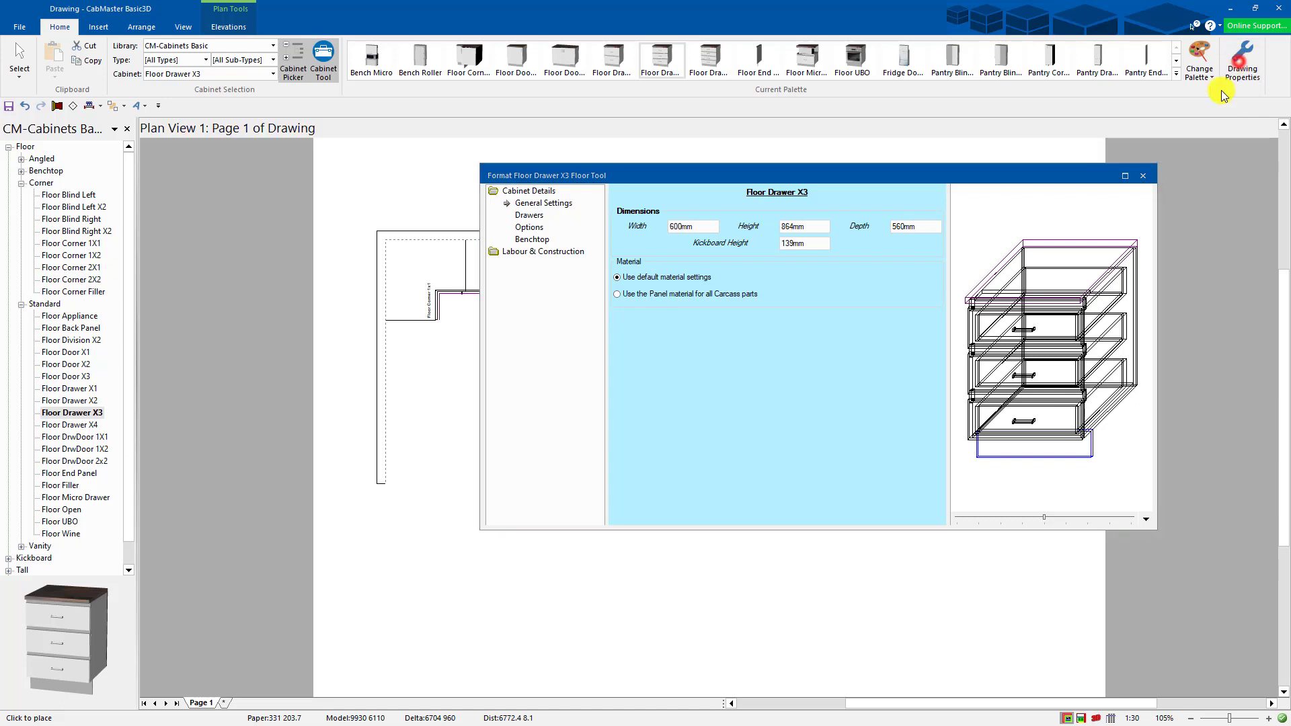
{"action": "left_click", "coordinate": [478, 318]}
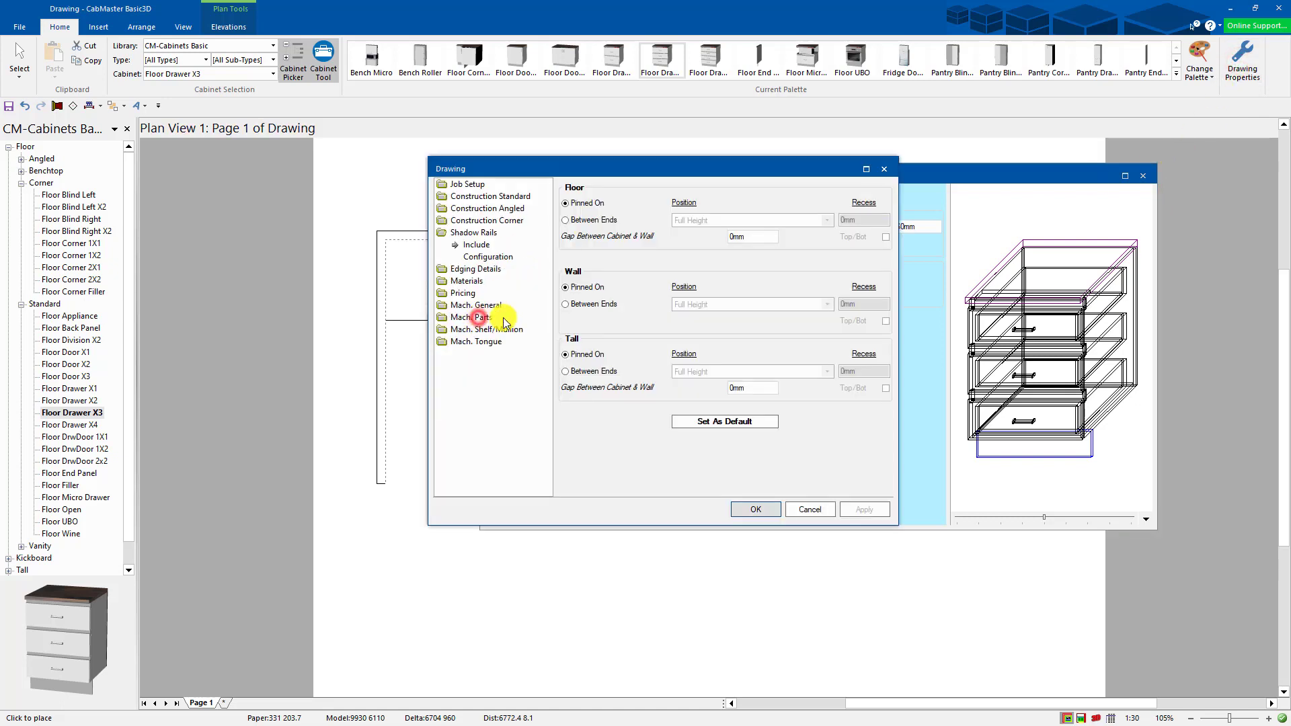
{"action": "left_click", "coordinate": [774, 220]}
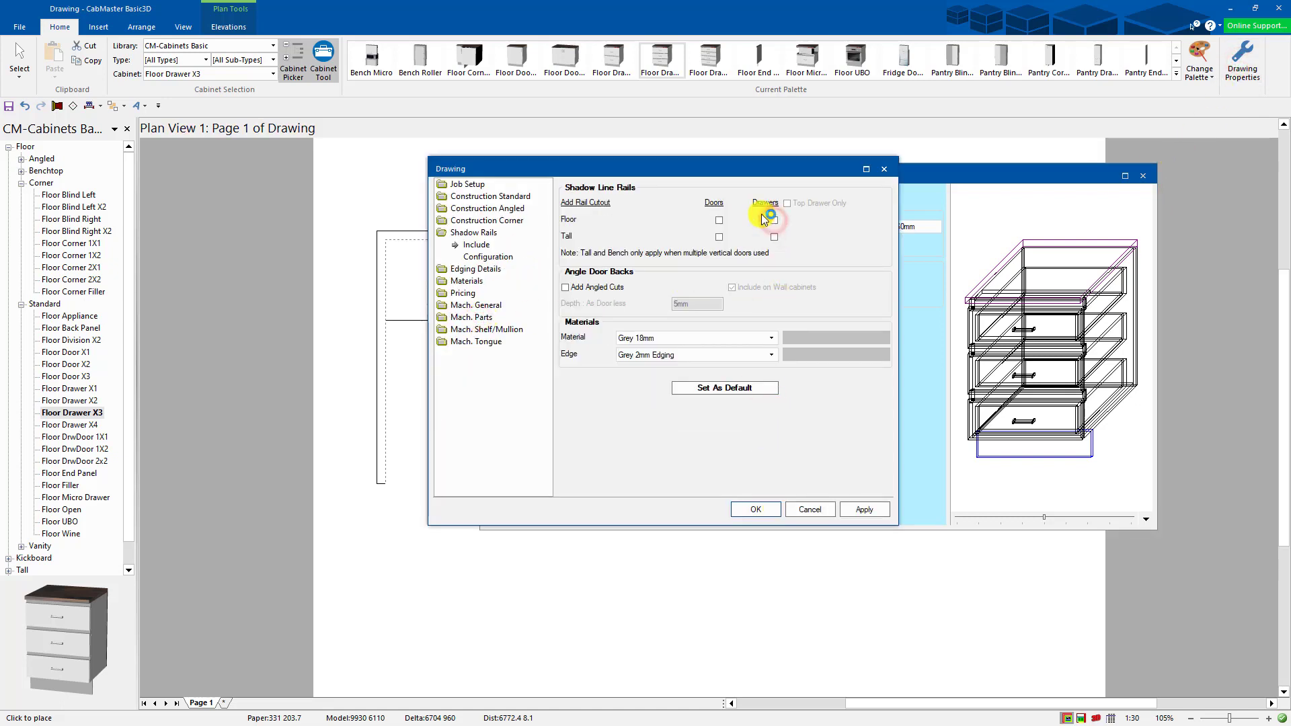
{"action": "left_click", "coordinate": [866, 507]}
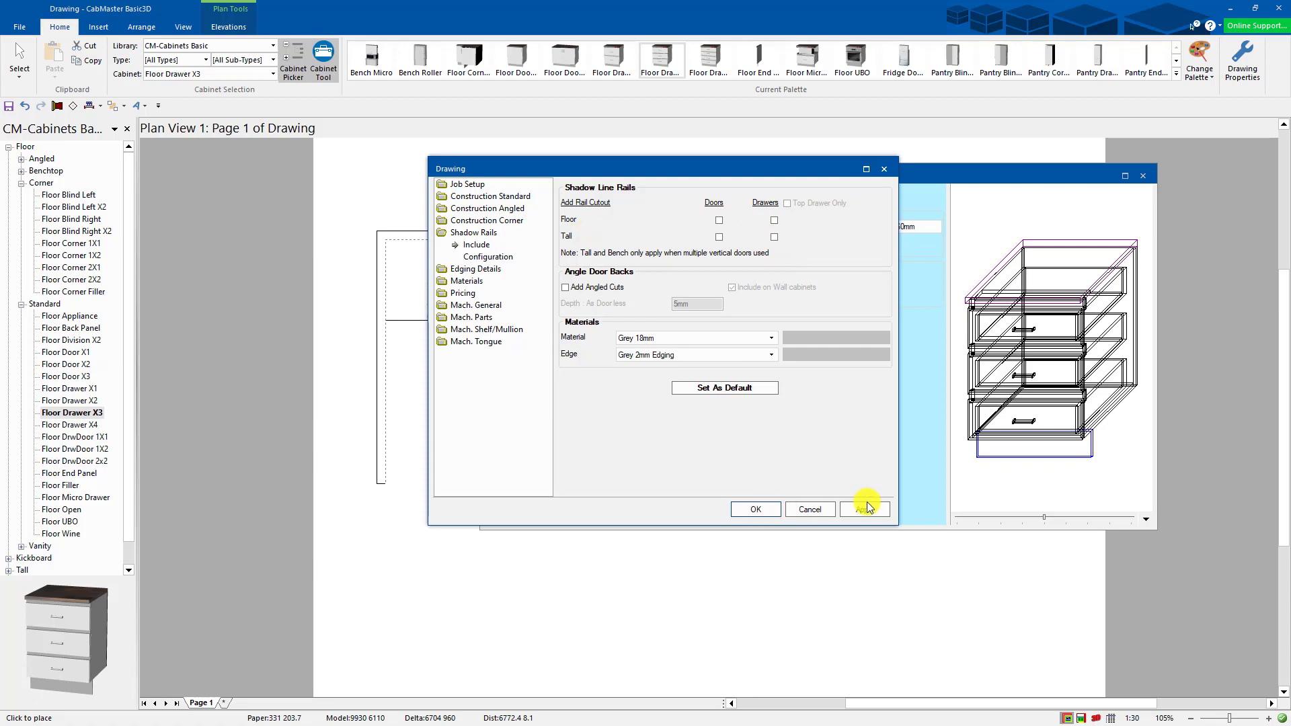
Step: Close the drawing properties and set the Floor Drawer X3 width to 550mm
{"action": "left_click", "coordinate": [755, 510]}
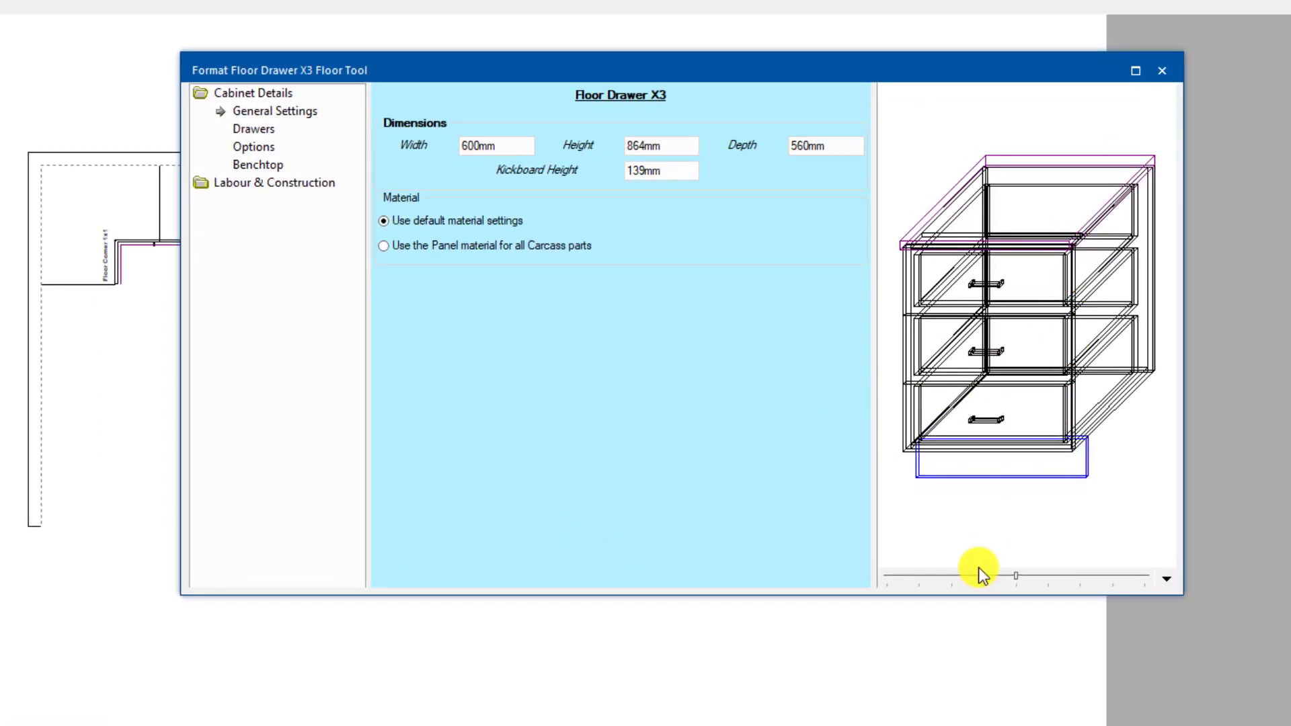
{"action": "mouse_move", "coordinate": [1015, 580]}
{"action": "left_mouse_down"}
{"action": "mouse_move", "coordinate": [1055, 579]}
{"action": "mouse_move", "coordinate": [1007, 579]}
{"action": "left_mouse_up"}
{"action": "double_click", "coordinate": [509, 145]}
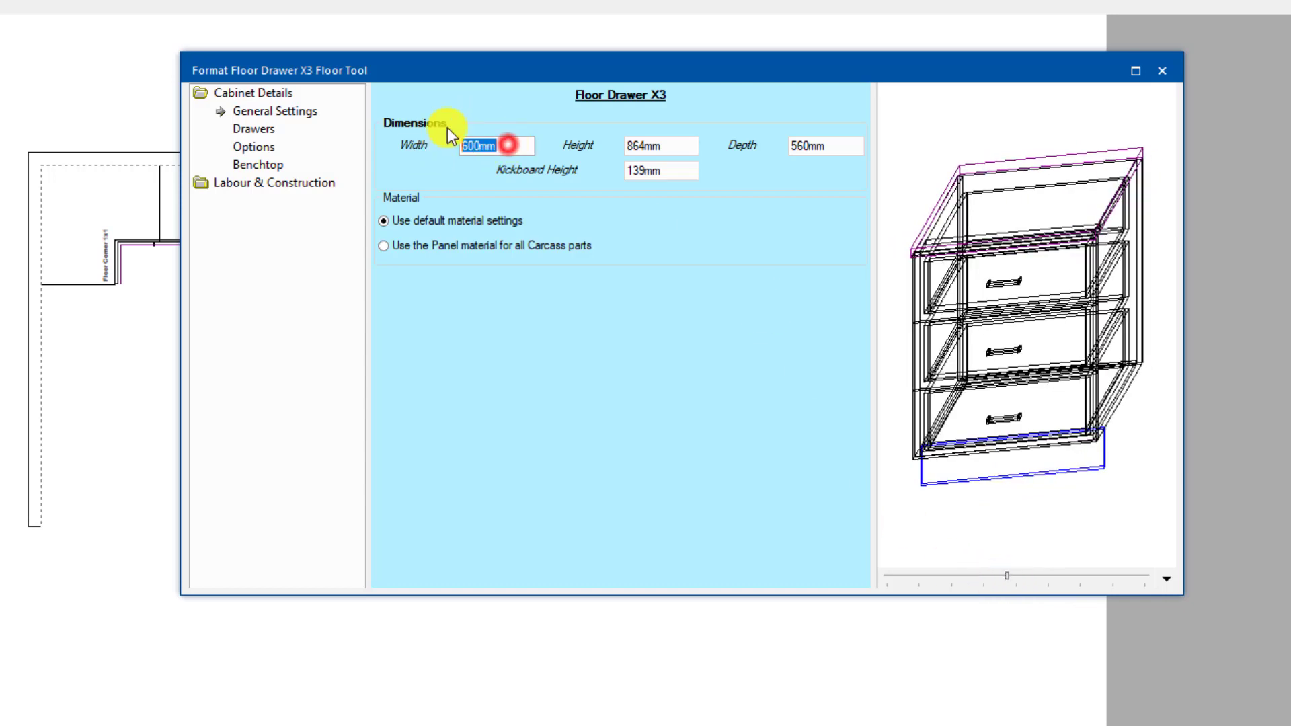
{"action": "type", "text": "550"}
{"action": "key", "text": "Tab"}
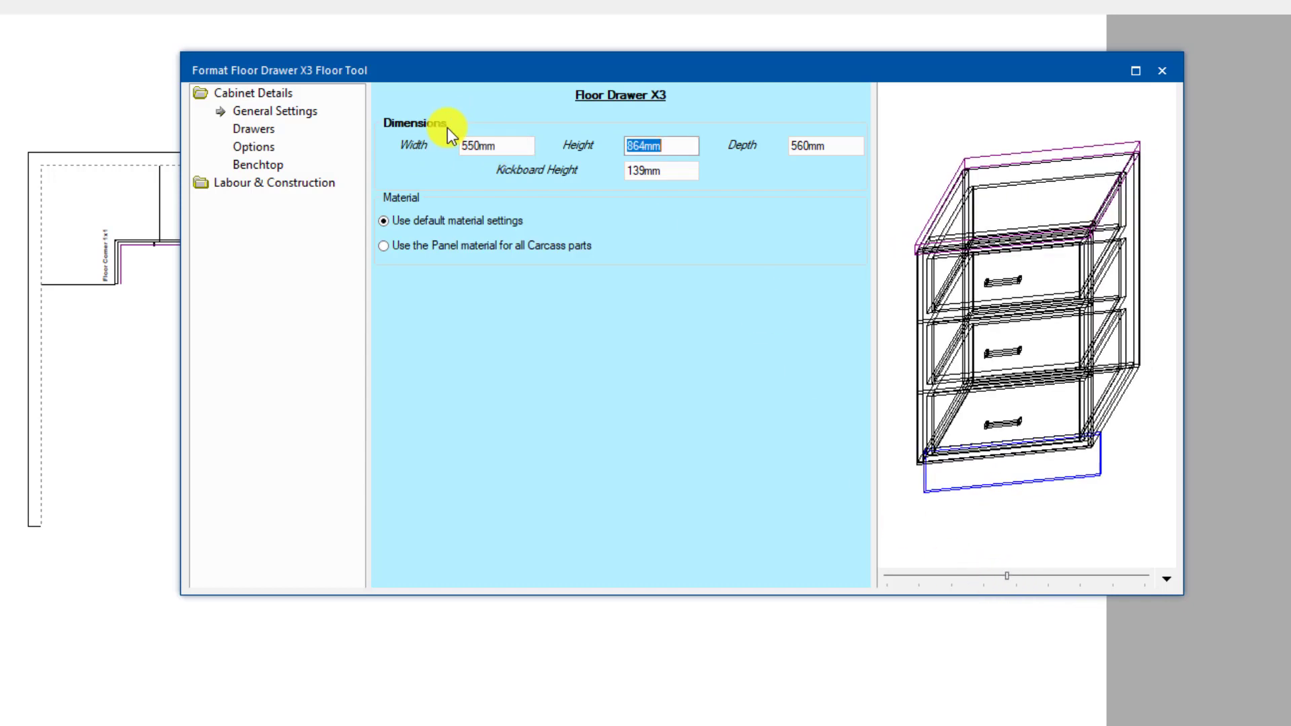
Step: Make Drawer 3 Metal Premium with a Blum TandemBox K 30Kg Screw Front Board Back runner
{"action": "left_click", "coordinate": [257, 130]}
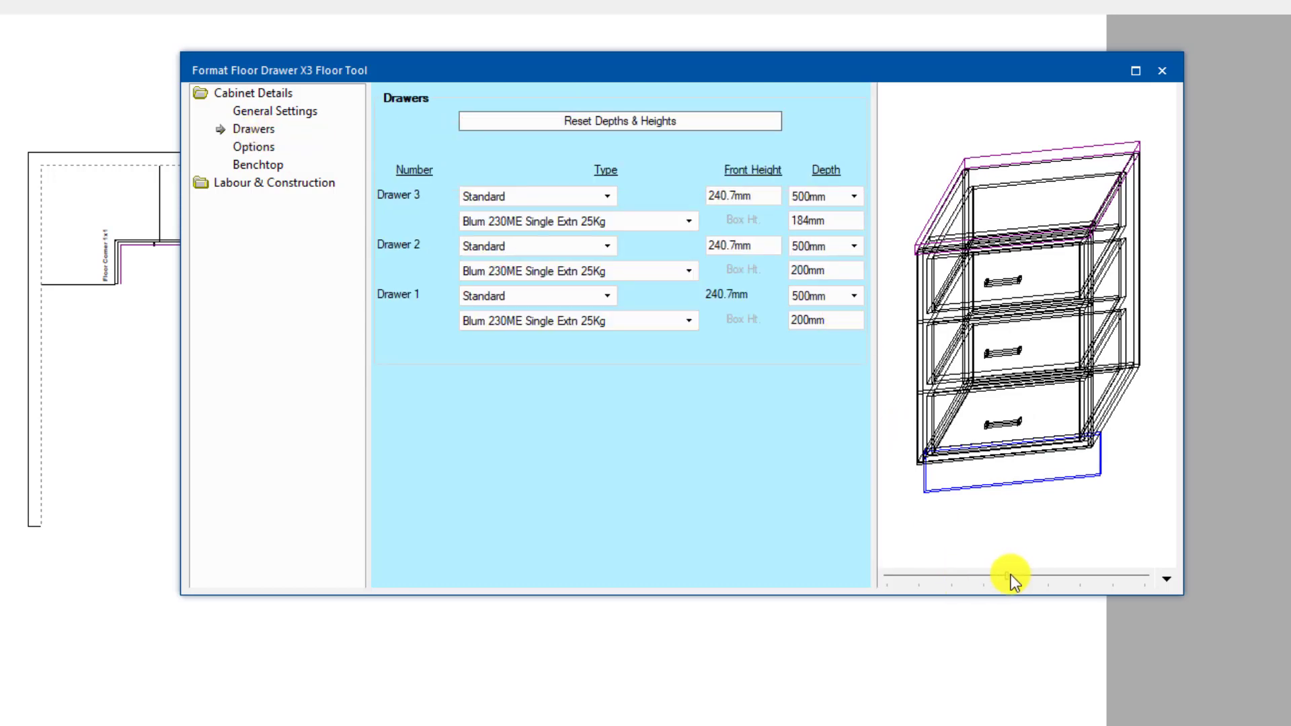
{"action": "left_click_drag", "start_coordinate": [1014, 580], "coordinate": [1025, 578]}
{"action": "left_click", "coordinate": [537, 198]}
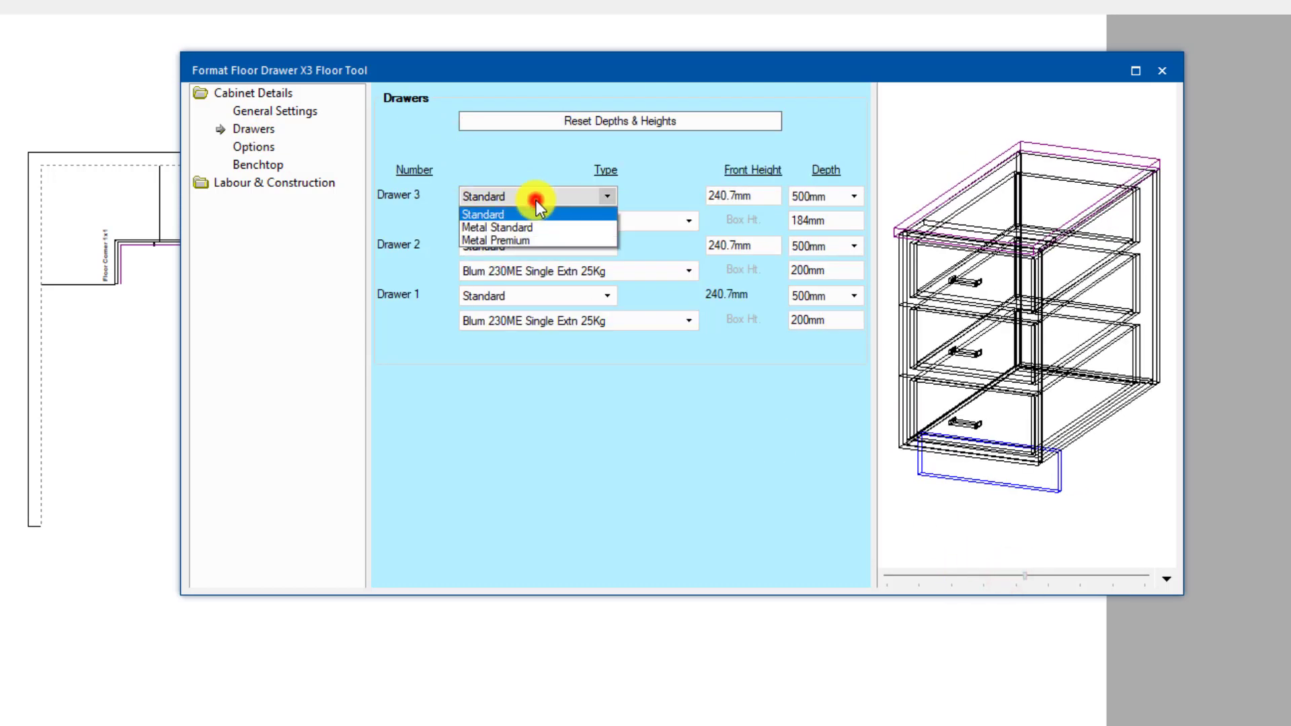
{"action": "left_click", "coordinate": [524, 242]}
{"action": "left_click", "coordinate": [684, 219]}
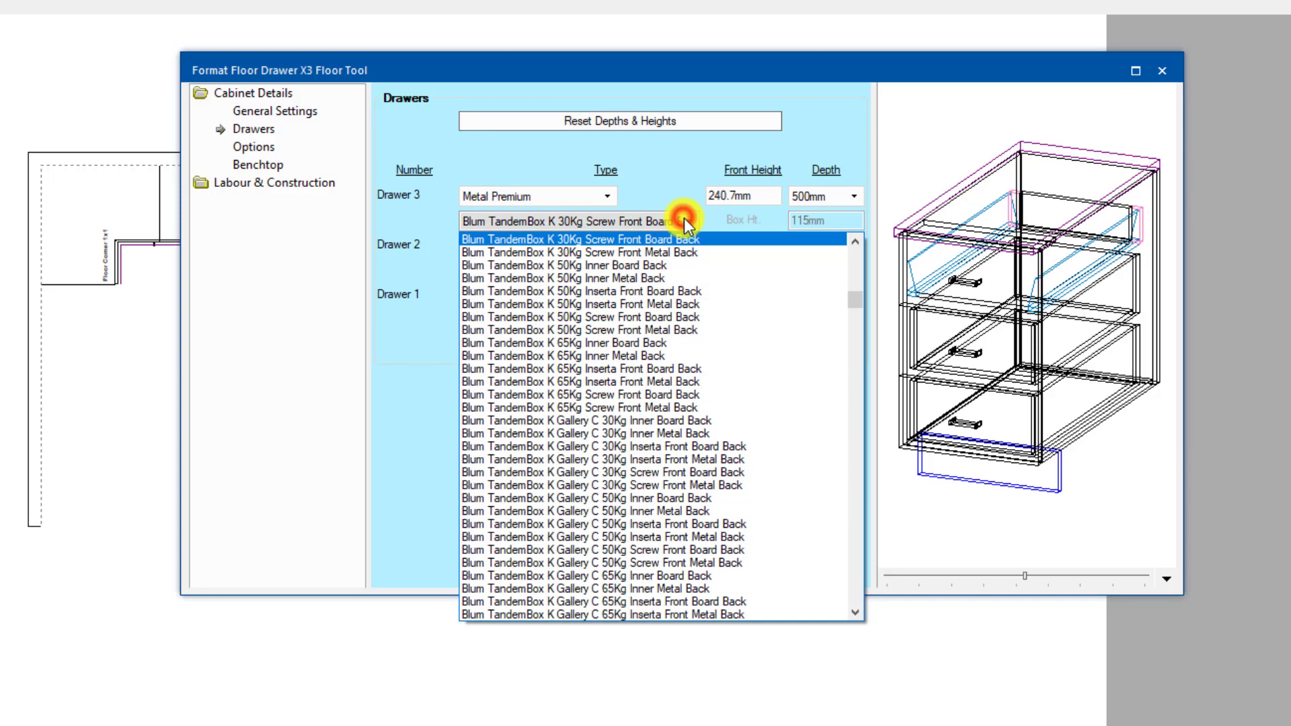
{"action": "left_click_drag", "start_coordinate": [860, 298], "coordinate": [816, 295]}
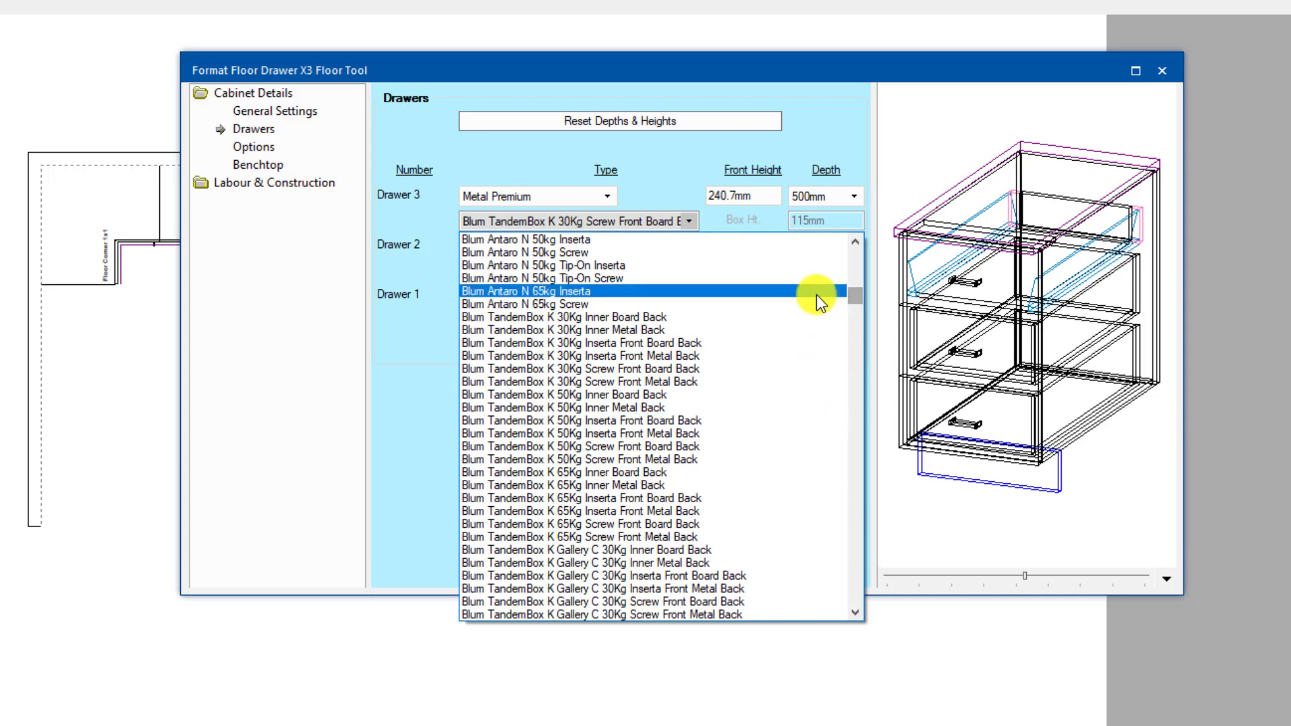
Step: Keep the Blum TandemBox K 30Kg runner; set front heights to 180mm for Drawer 3 and 225mm for Drawer 2
{"action": "left_click", "coordinate": [689, 370]}
{"action": "key", "text": "Tab"}
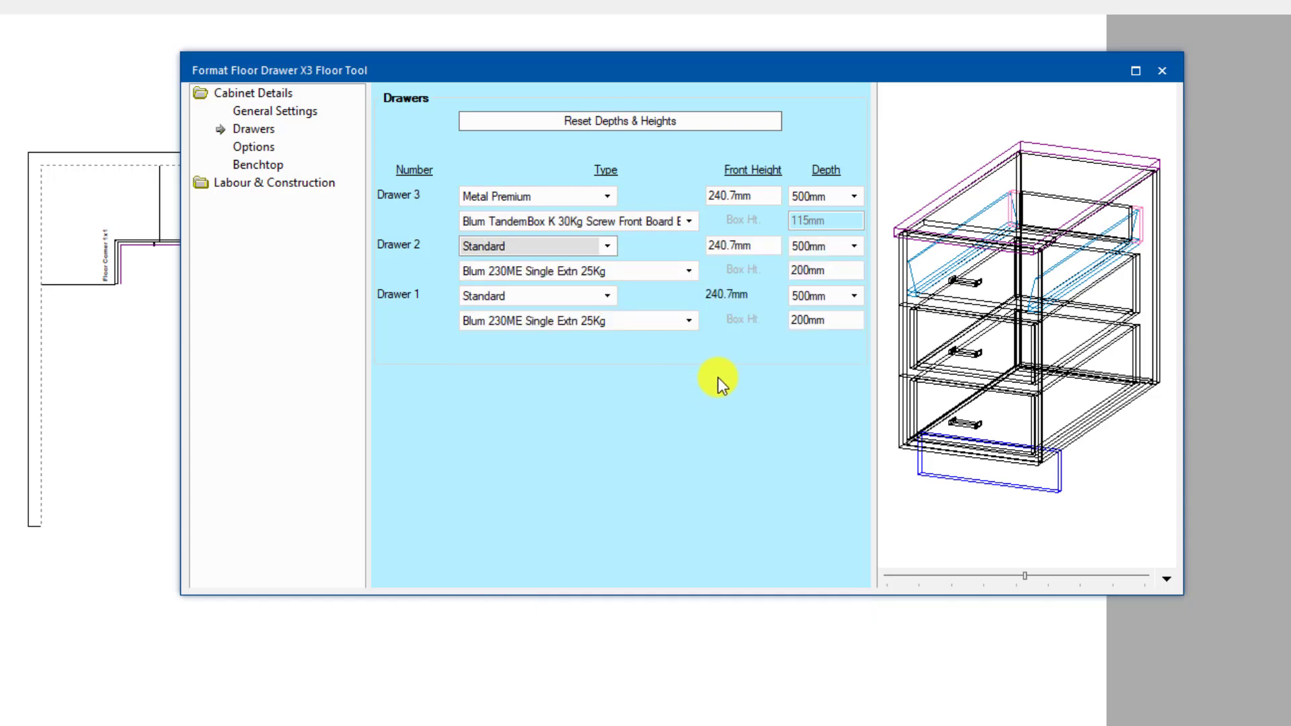
{"action": "left_click", "coordinate": [750, 195]}
{"action": "type", "text": "180"}
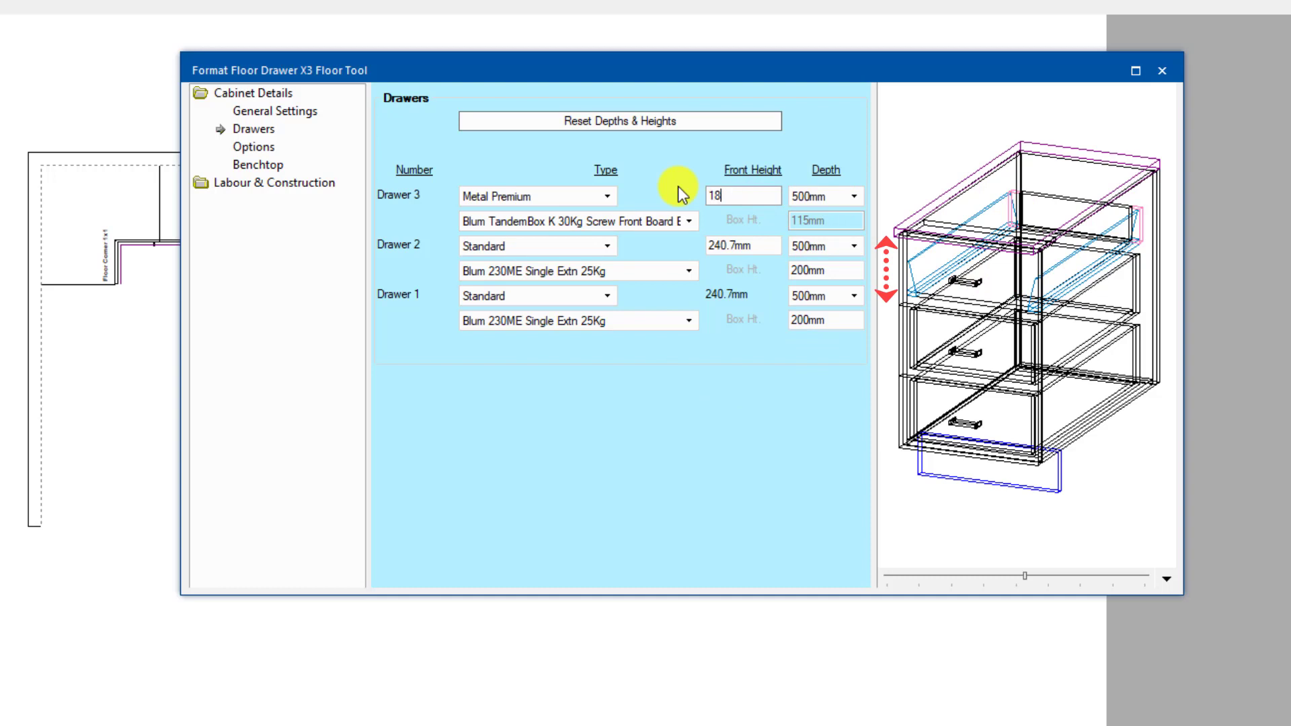
{"action": "key", "text": "Tab"}
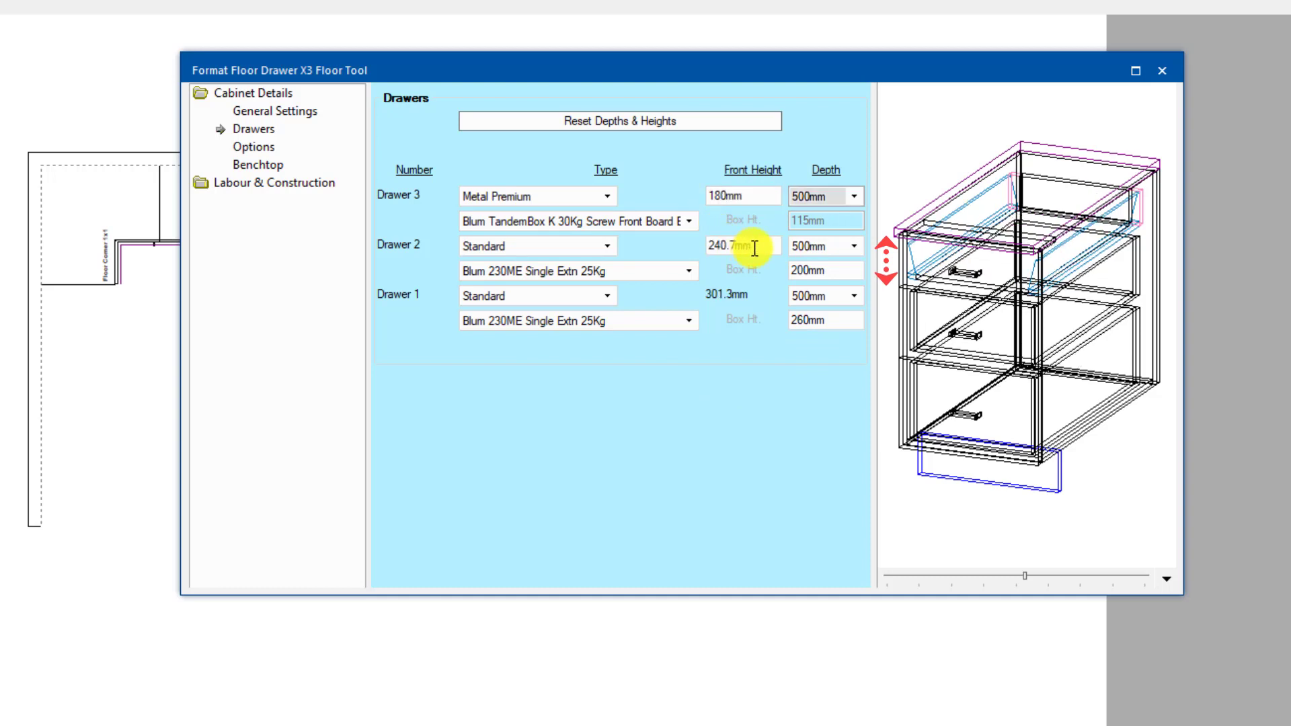
{"action": "left_click", "coordinate": [746, 246]}
{"action": "type", "text": "225"}
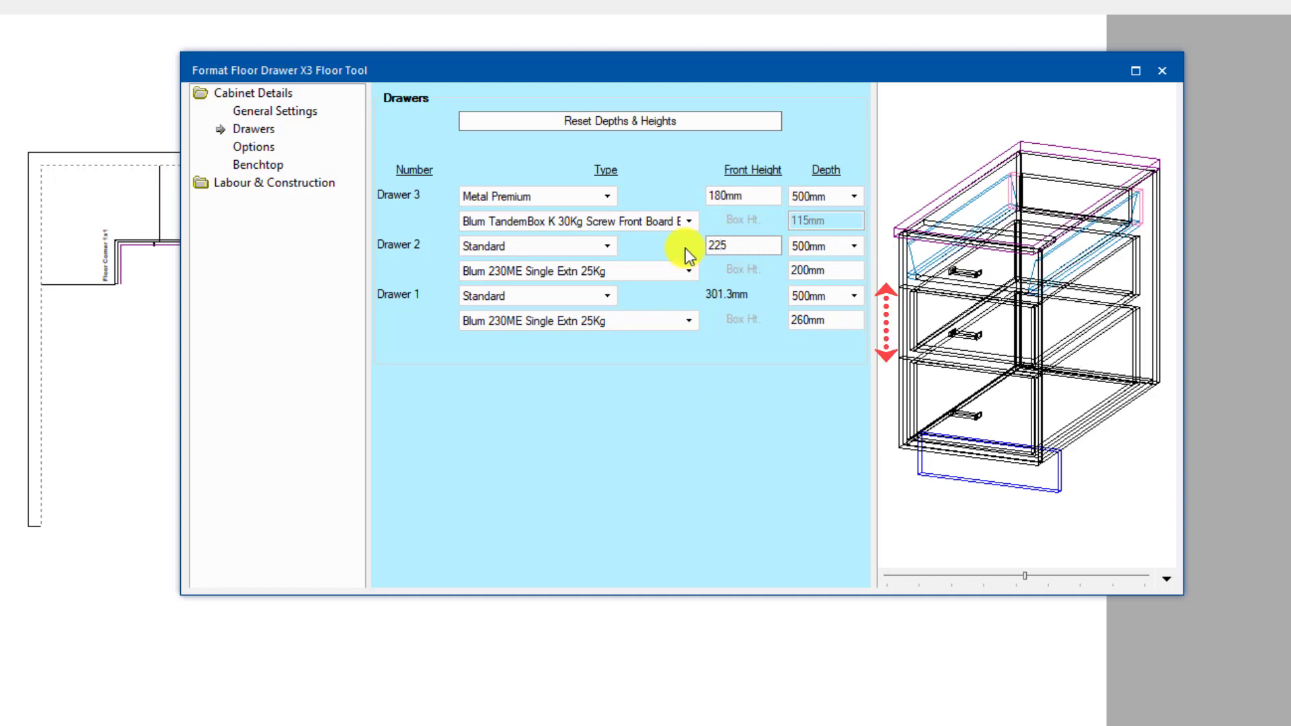
{"action": "key", "text": "Tab"}
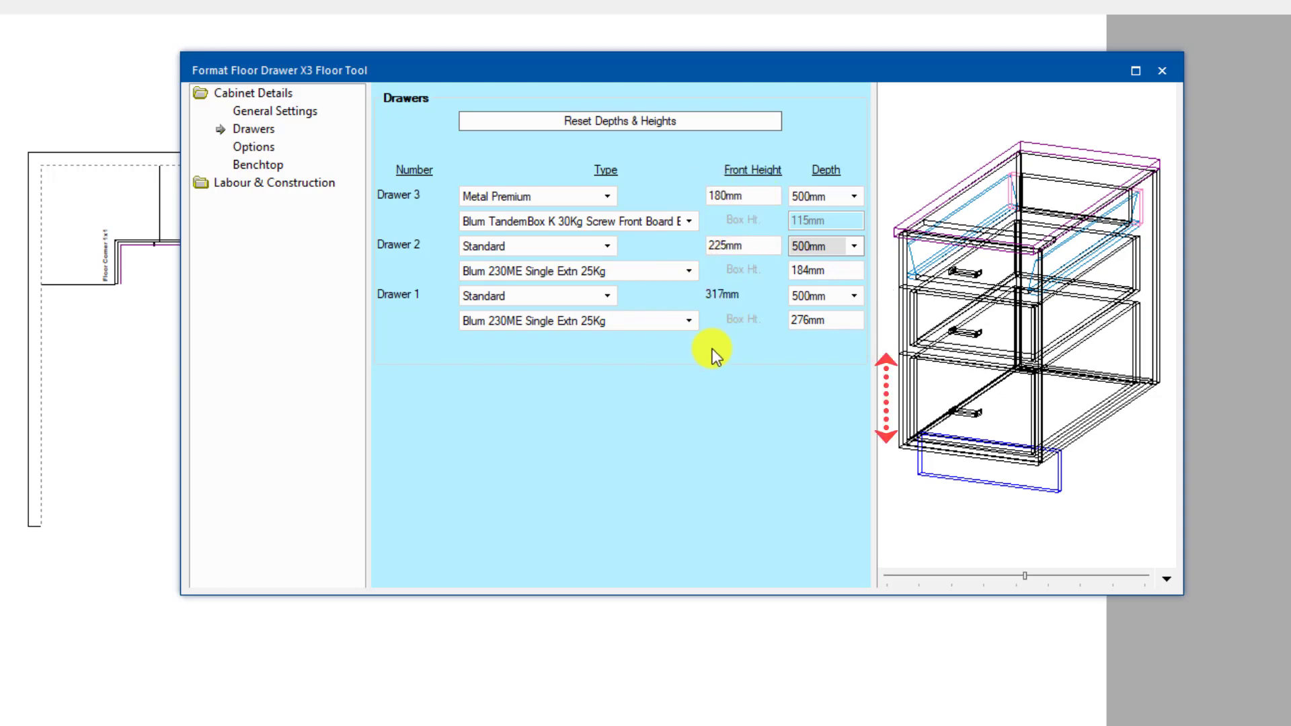
Step: Make Drawer 2 a Metal Standard drawer with a 400mm depth
{"action": "left_click", "coordinate": [515, 248]}
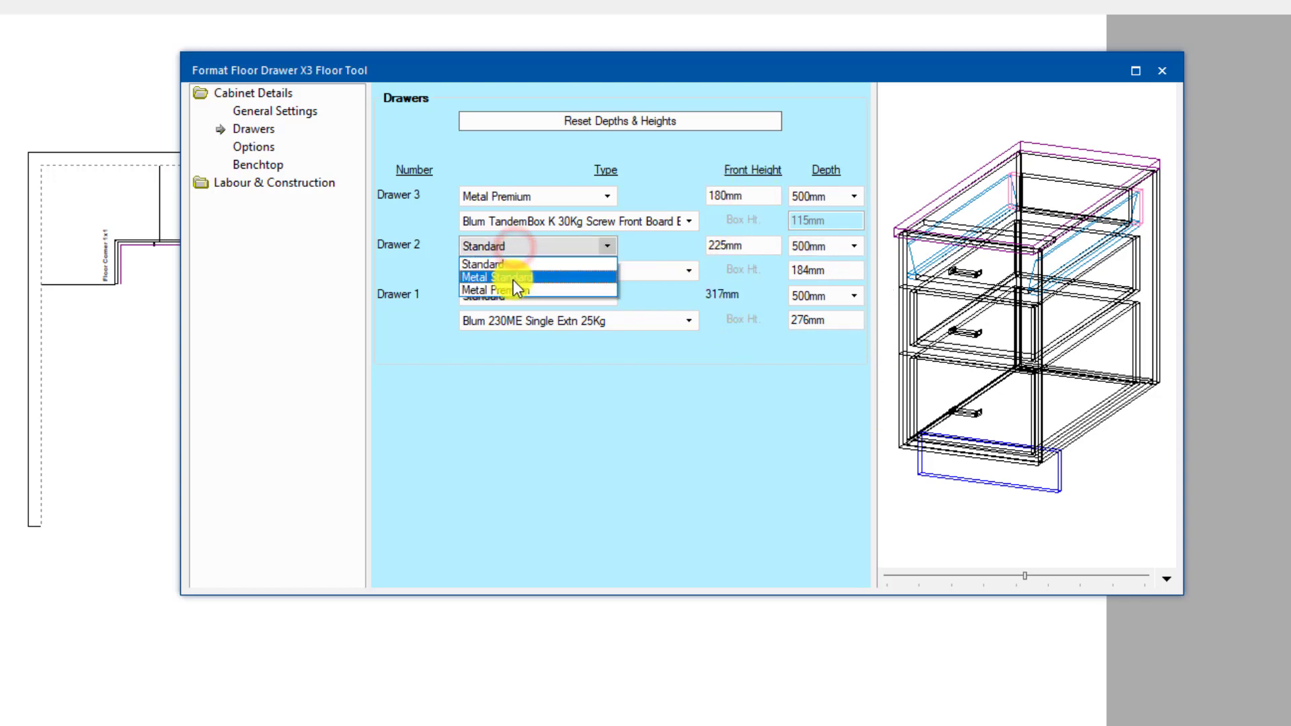
{"action": "left_click", "coordinate": [518, 277]}
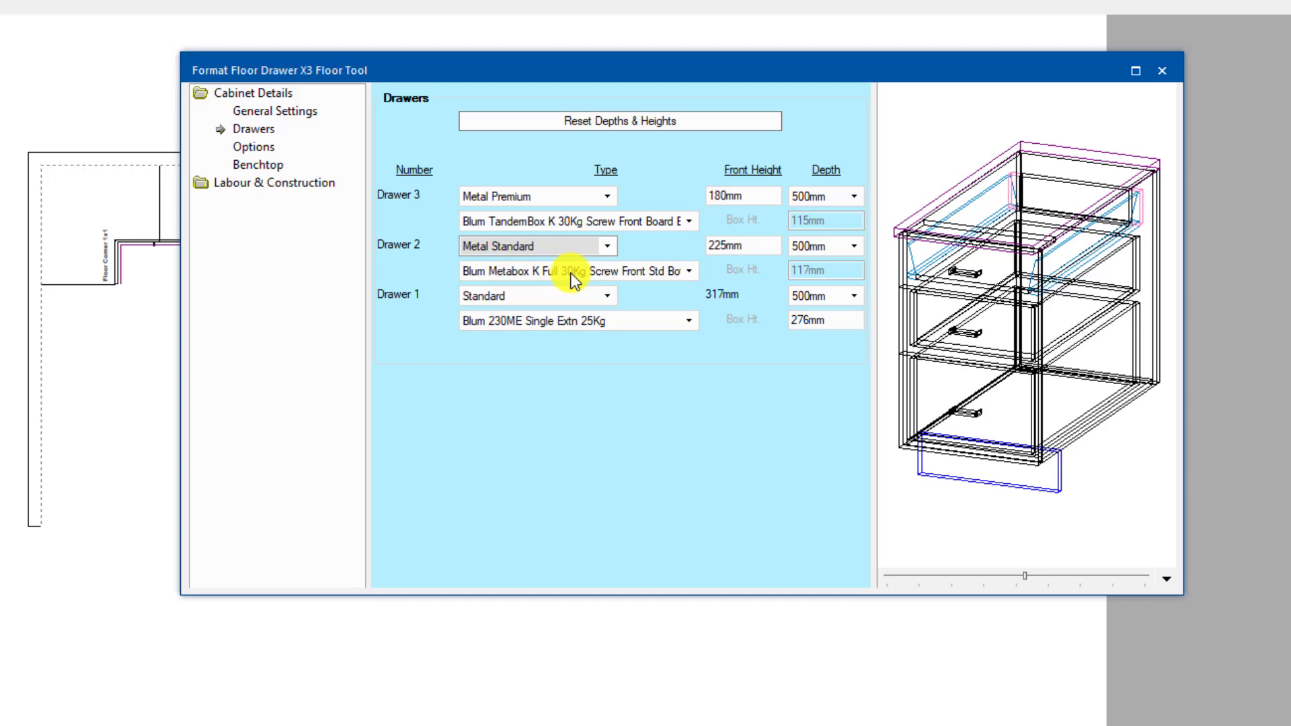
{"action": "left_click", "coordinate": [845, 246]}
{"action": "left_click", "coordinate": [824, 303]}
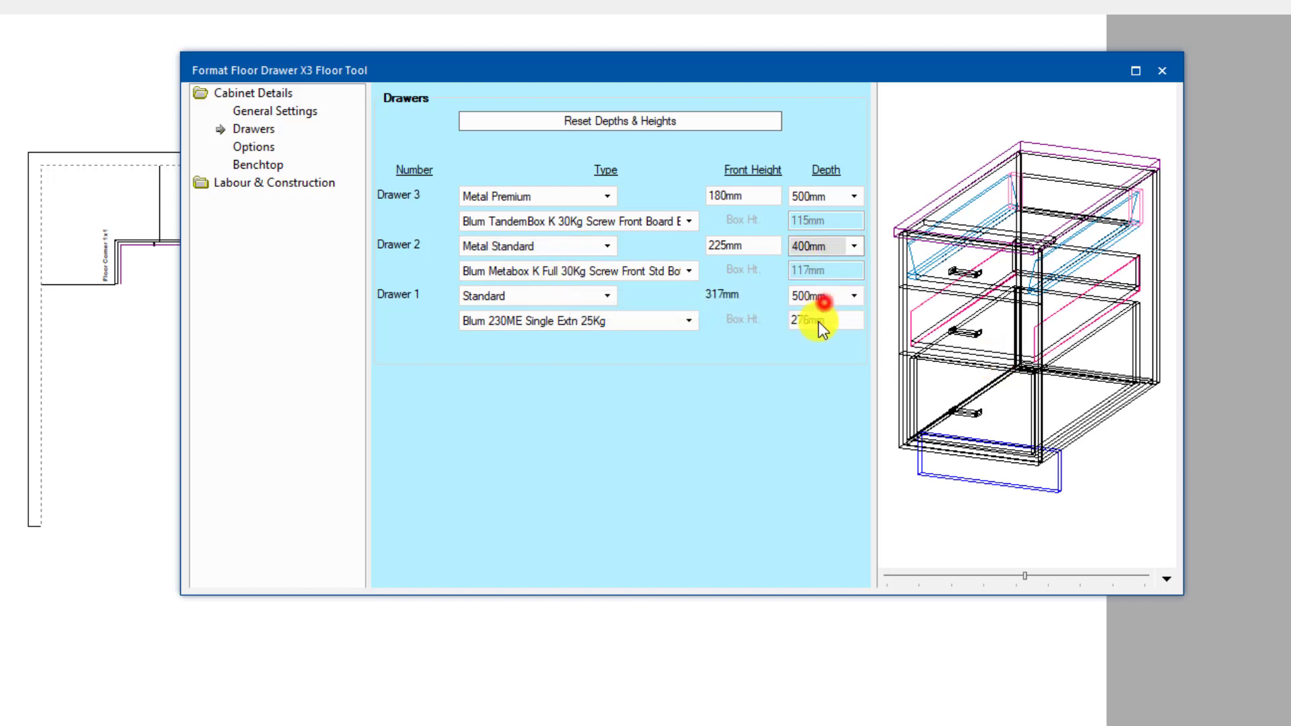
{"action": "left_click_drag", "start_coordinate": [1027, 576], "coordinate": [1047, 577]}
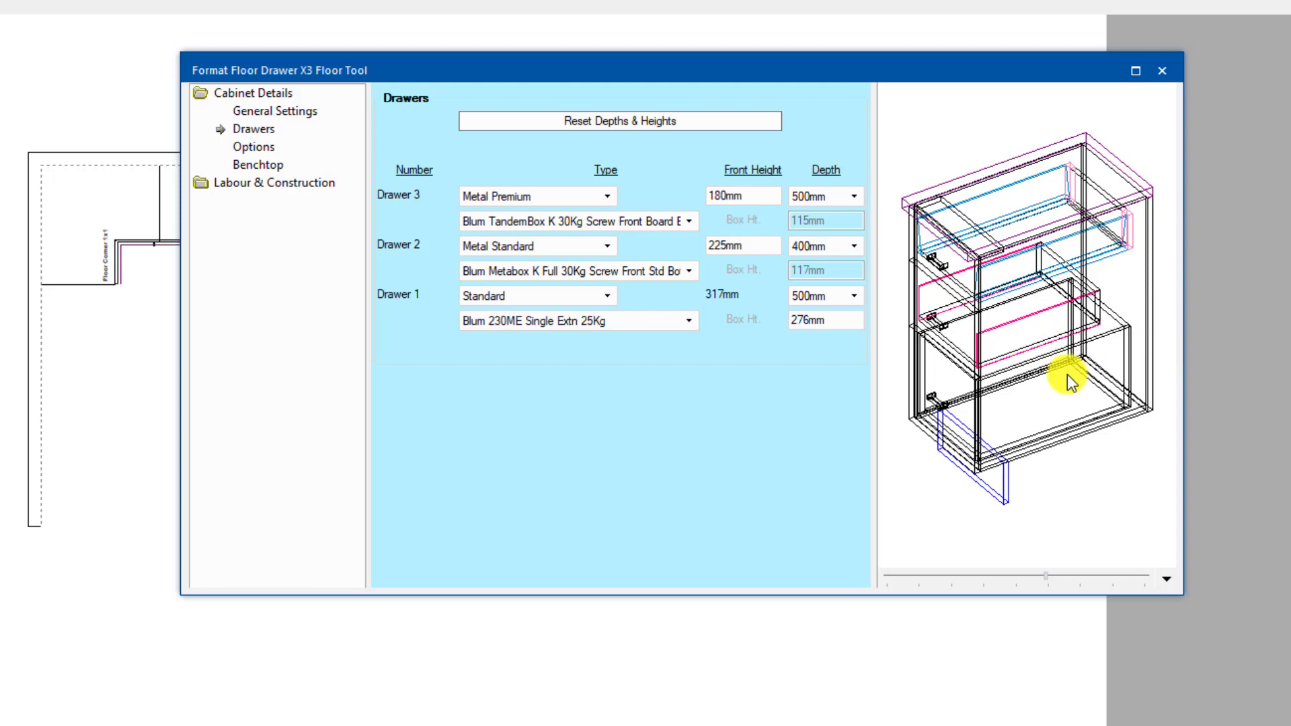
Step: Give Drawer 1 a 150mm box height and a 350mm depth
{"action": "double_click", "coordinate": [832, 321]}
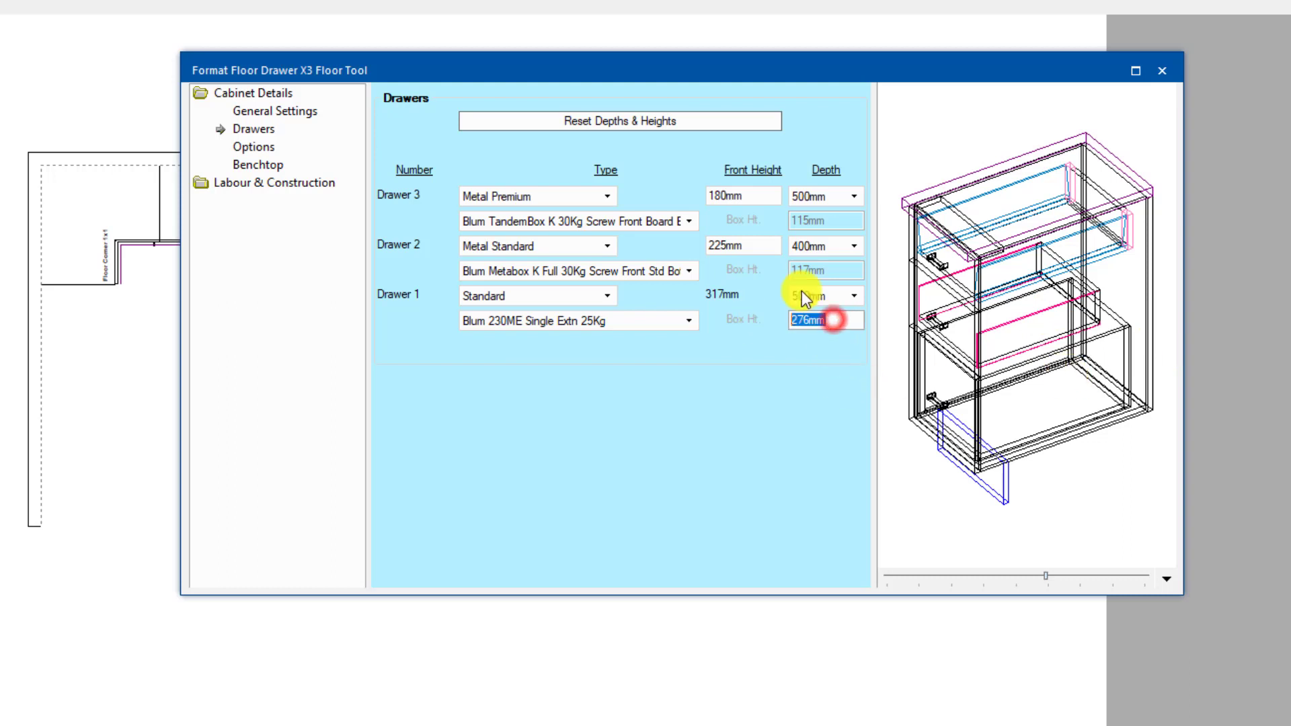
{"action": "type", "text": "150"}
{"action": "key", "text": "Tab"}
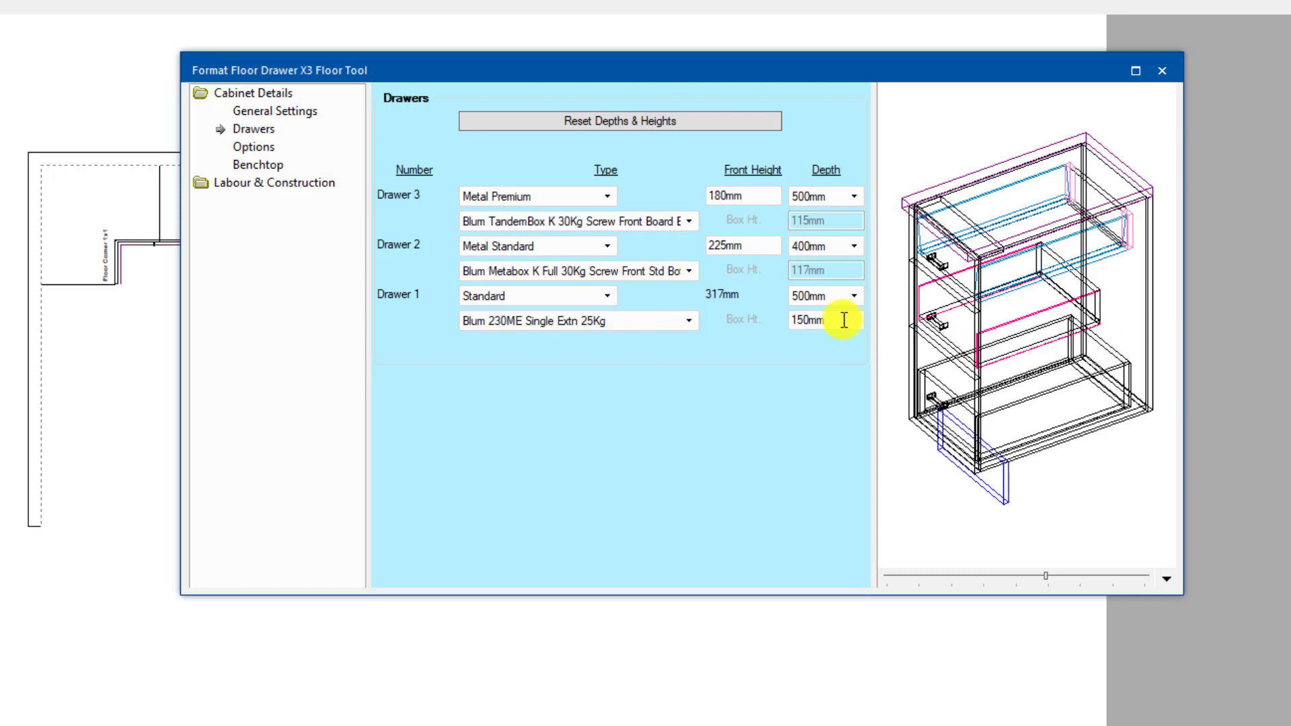
{"action": "left_click", "coordinate": [854, 296]}
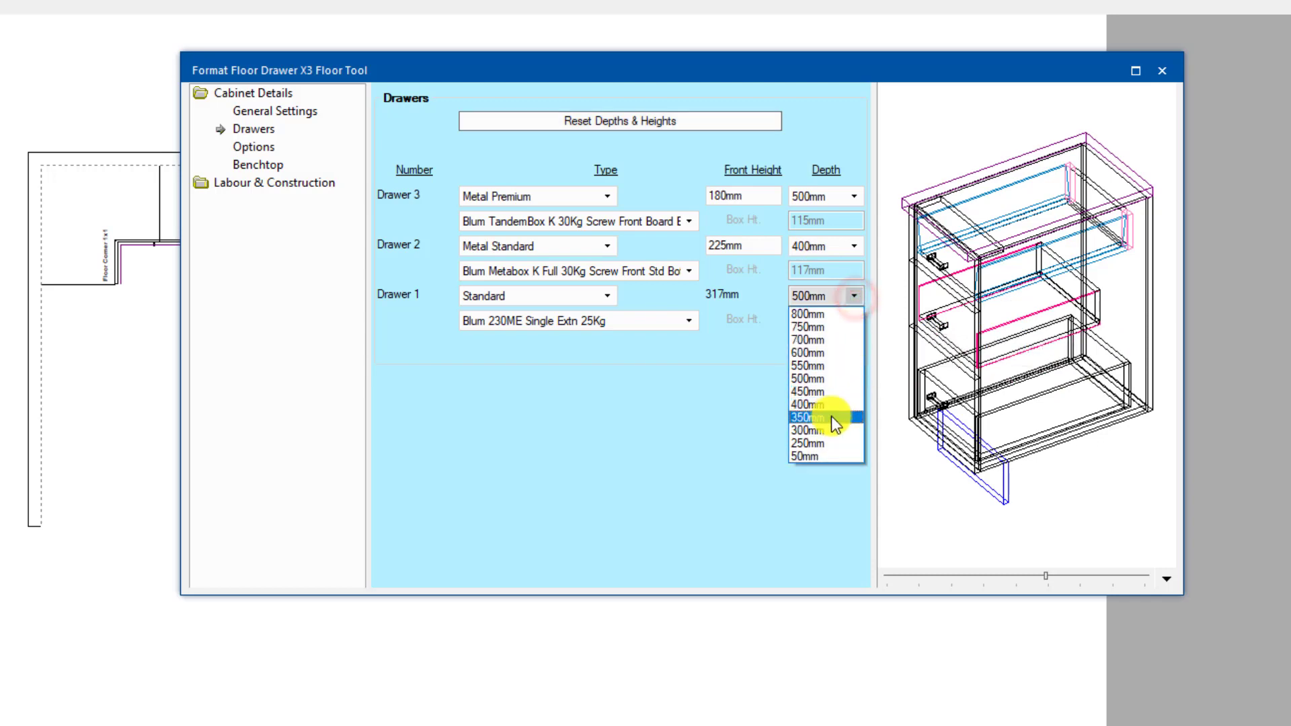
{"action": "left_click", "coordinate": [832, 417]}
{"action": "left_click_drag", "start_coordinate": [1045, 576], "coordinate": [1015, 579]}
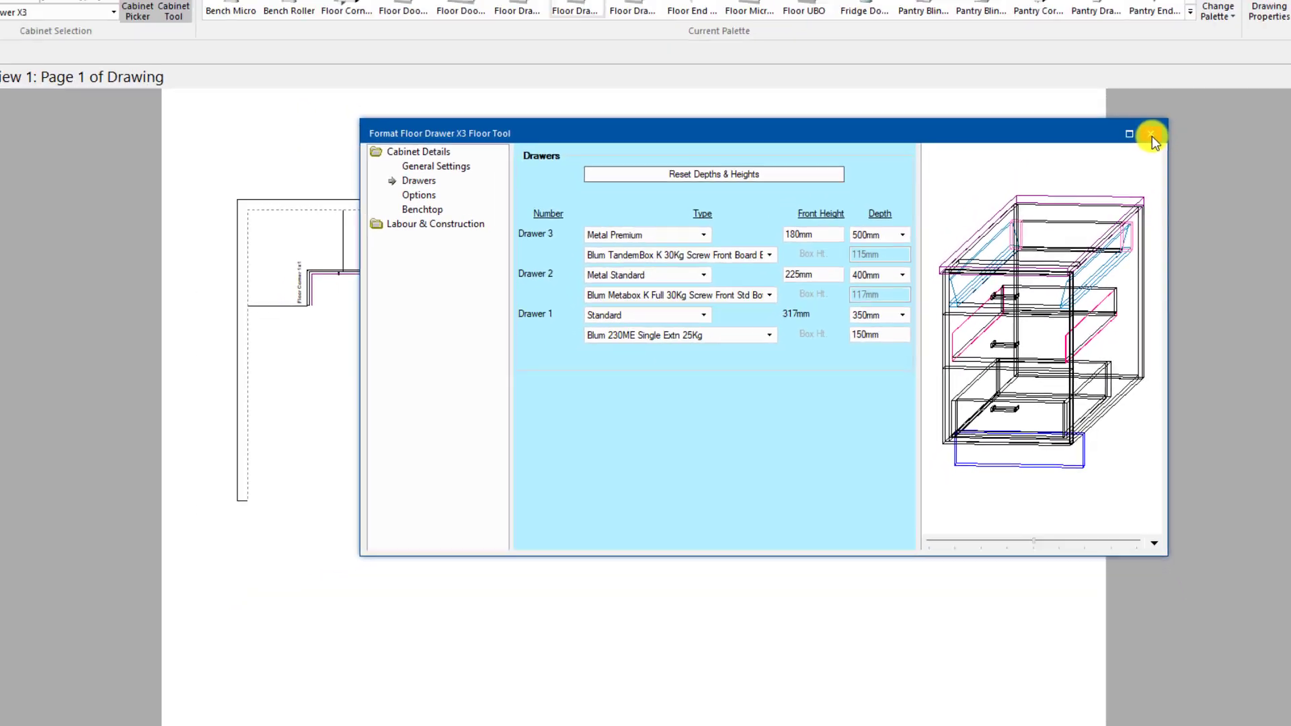
Step: Place two Floor Drawer X3 cabinets along the left wall, one below the other under the corner unit
{"action": "left_click", "coordinate": [1162, 70]}
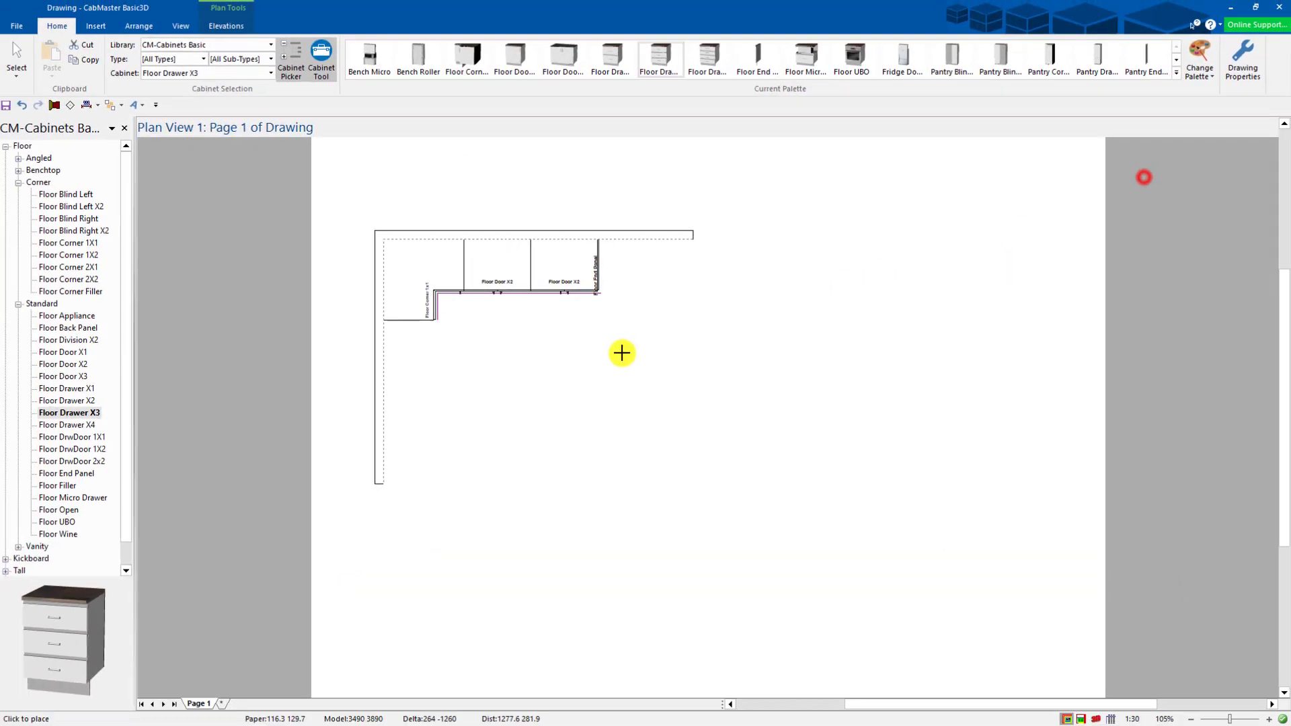
{"action": "mouse_move", "coordinate": [605, 360]}
{"action": "left_mouse_down"}
{"action": "mouse_move", "coordinate": [513, 392]}
{"action": "mouse_move", "coordinate": [407, 398]}
{"action": "mouse_move", "coordinate": [390, 357]}
{"action": "left_mouse_up"}
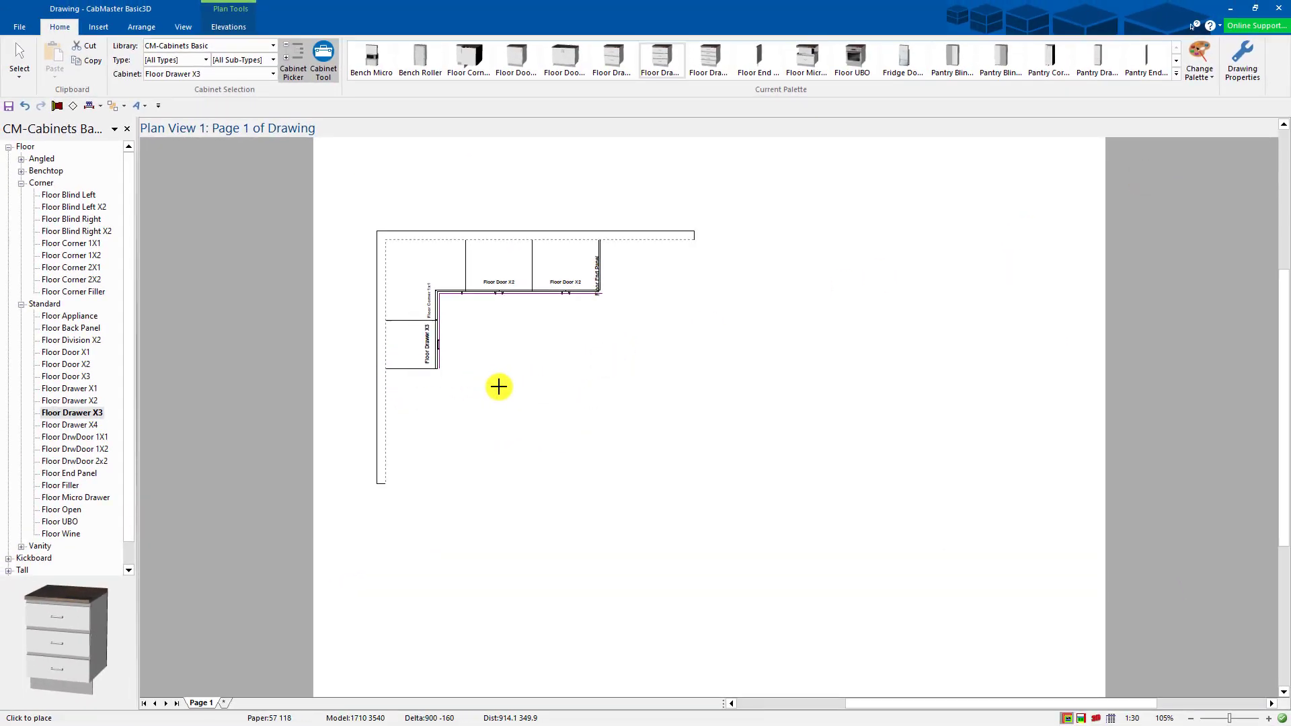
{"action": "left_click_drag", "start_coordinate": [498, 387], "coordinate": [374, 395]}
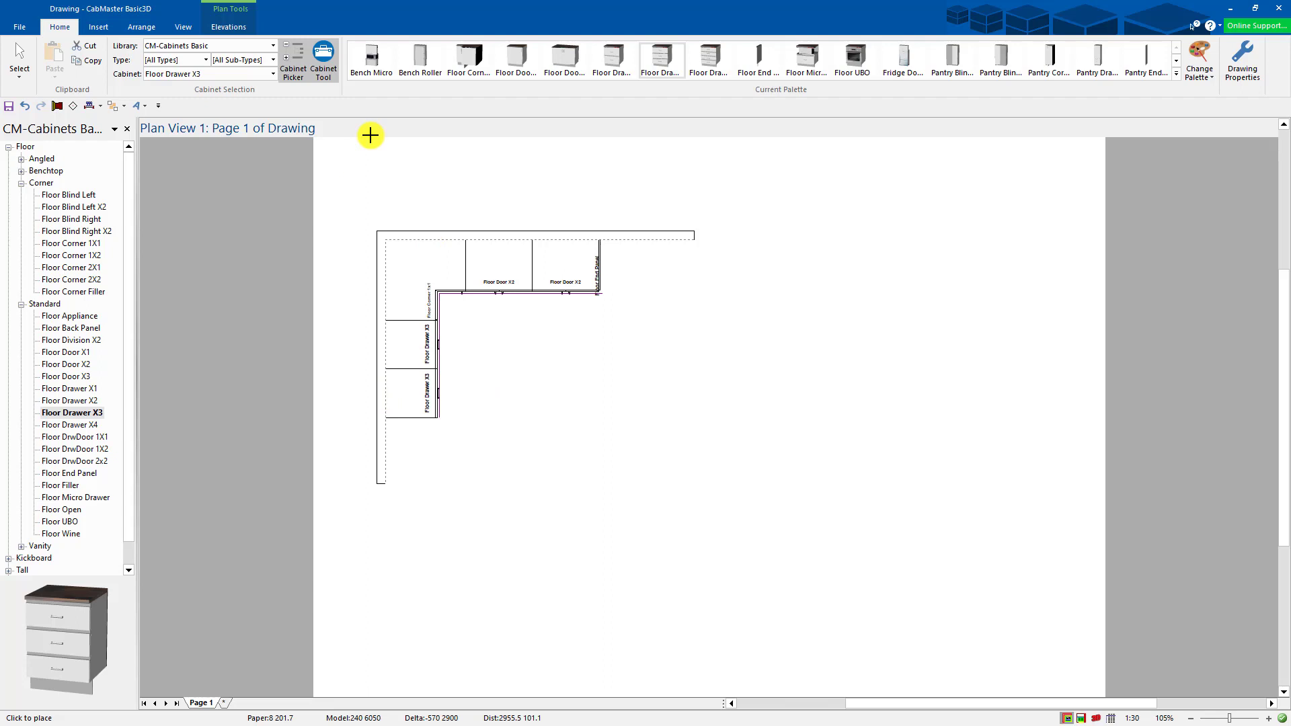
{"action": "left_click", "coordinate": [1177, 74]}
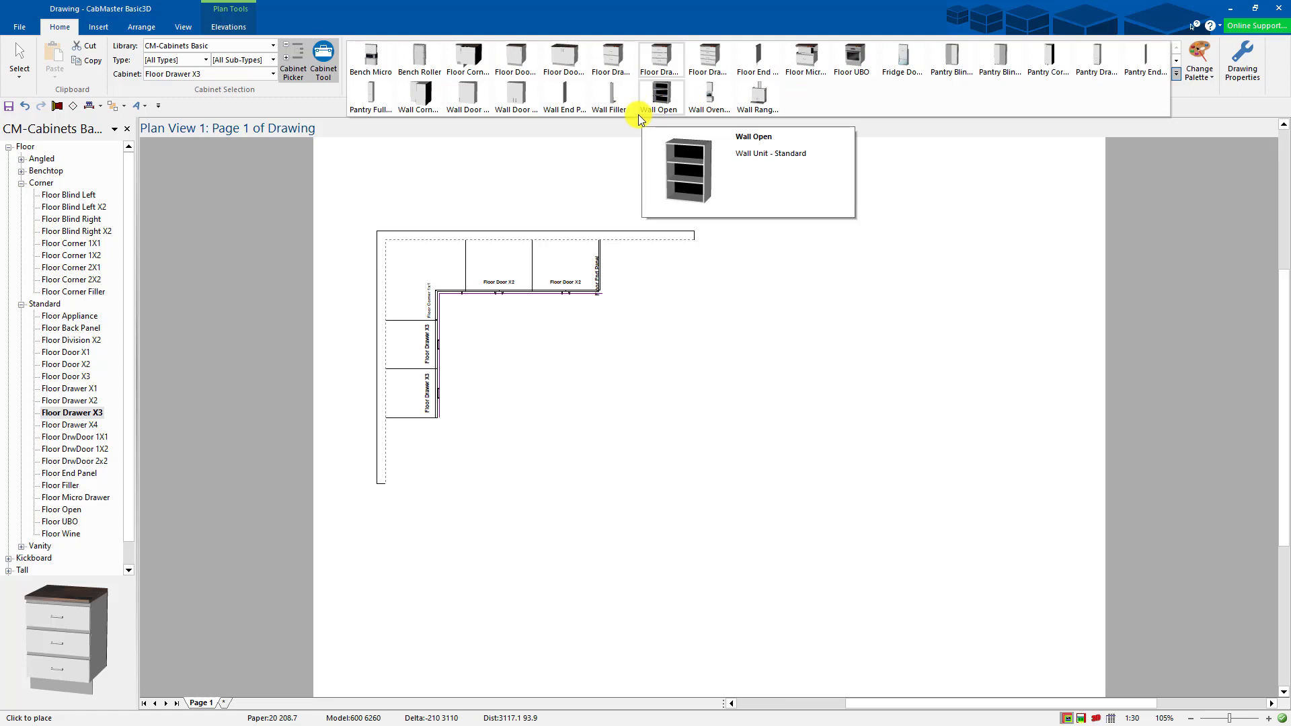
Step: Rotate a Pantry End Panel to horizontal and place it below the floor drawers
{"action": "left_click", "coordinate": [1146, 65]}
{"action": "right_click", "coordinate": [705, 383]}
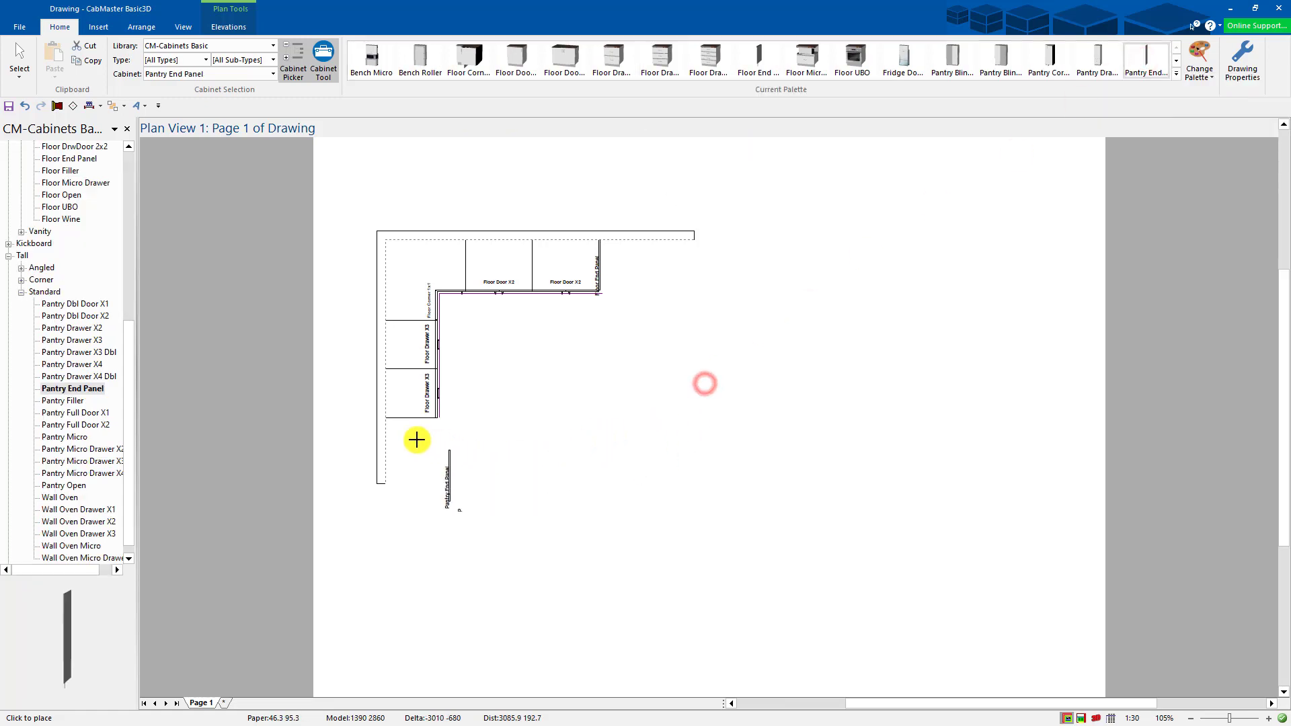
{"action": "left_click", "coordinate": [366, 415]}
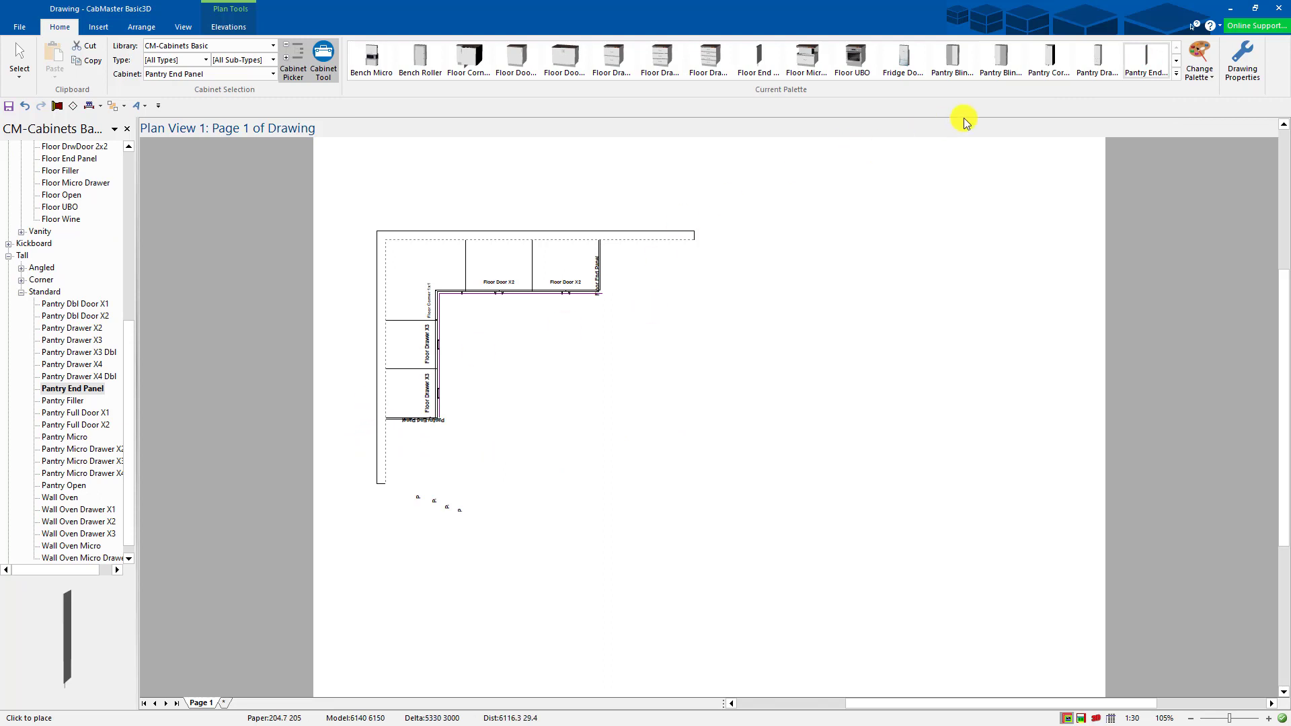
Step: Pick the Wall Oven Drawer X2 tall unit and review its general dimensions
{"action": "left_click", "coordinate": [1174, 70]}
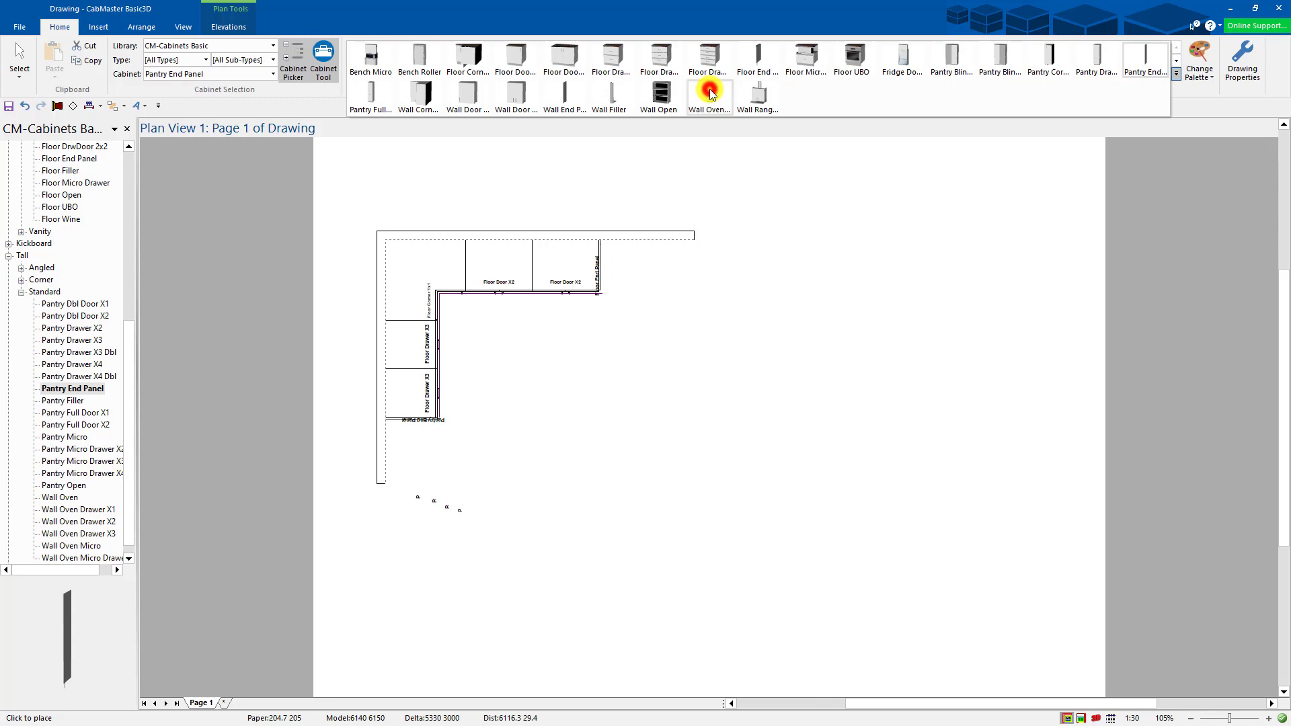
{"action": "left_click", "coordinate": [710, 90]}
{"action": "double_click", "coordinate": [716, 59]}
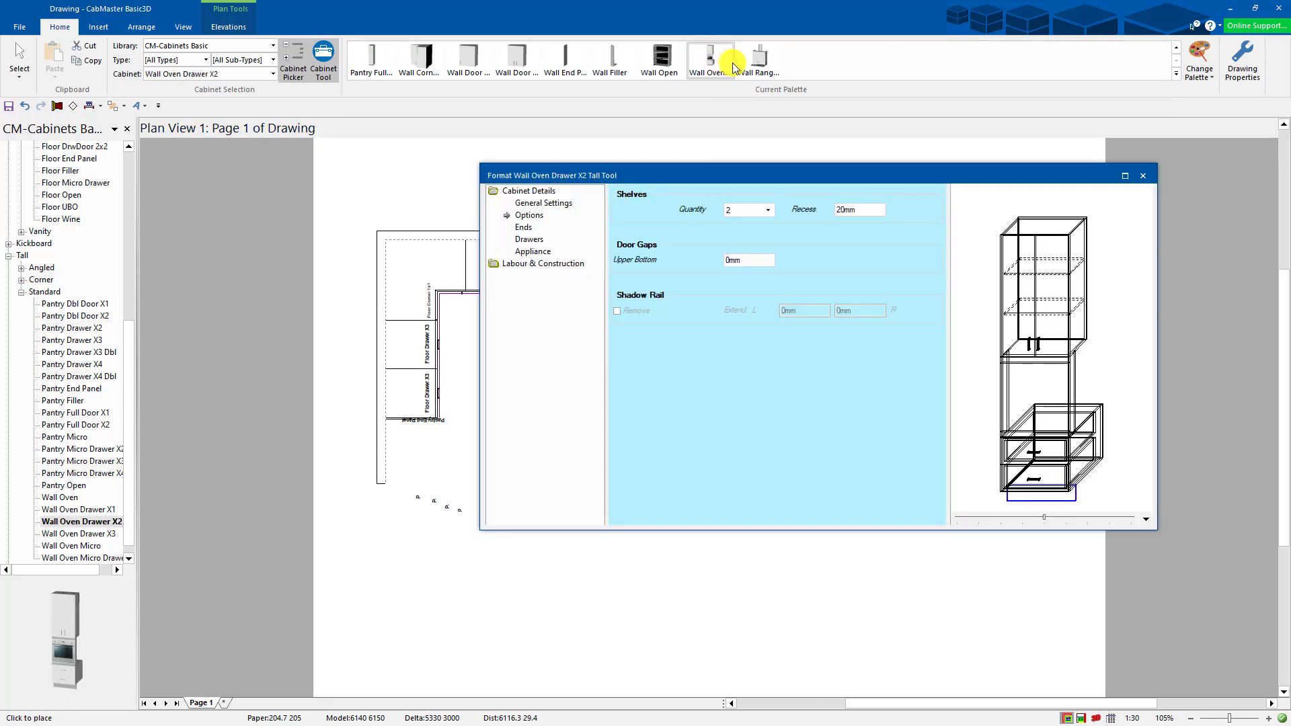
{"action": "left_click", "coordinate": [544, 203]}
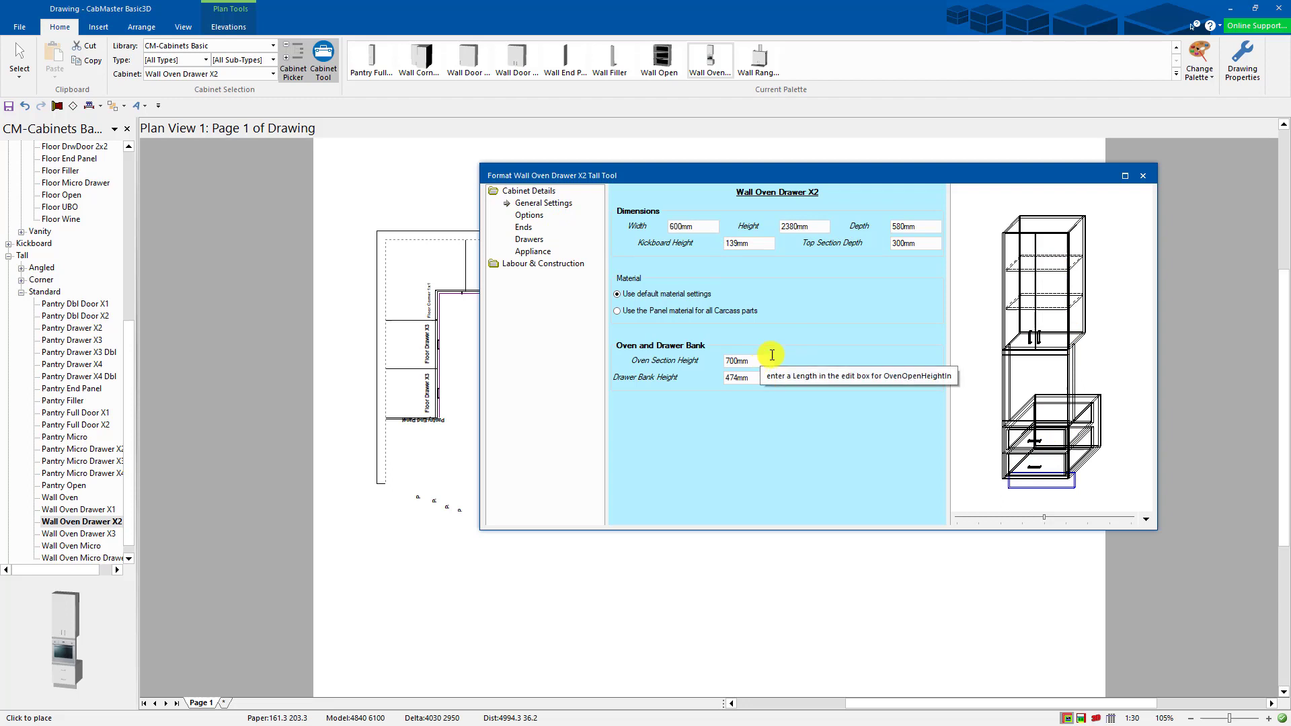
{"action": "left_click", "coordinate": [1141, 178]}
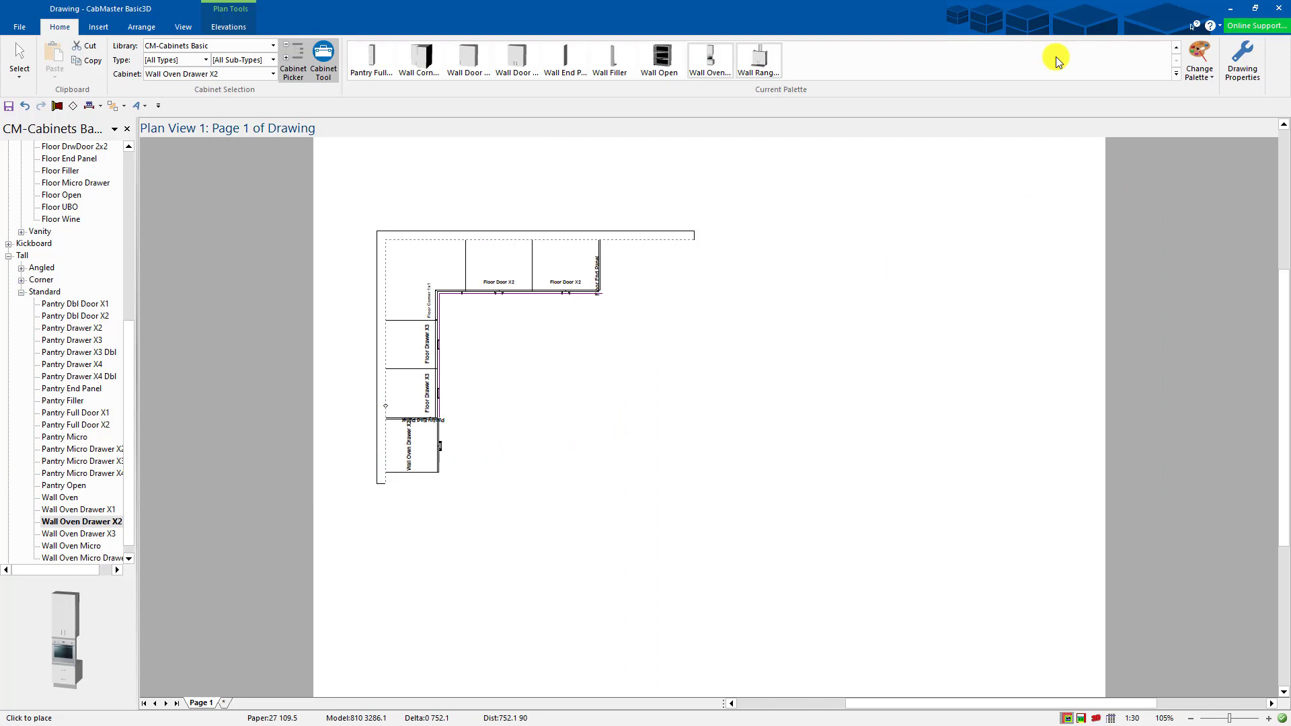
Step: Place a second Pantry End Panel below the oven unit
{"action": "left_click", "coordinate": [1176, 46]}
{"action": "left_click", "coordinate": [1146, 59]}
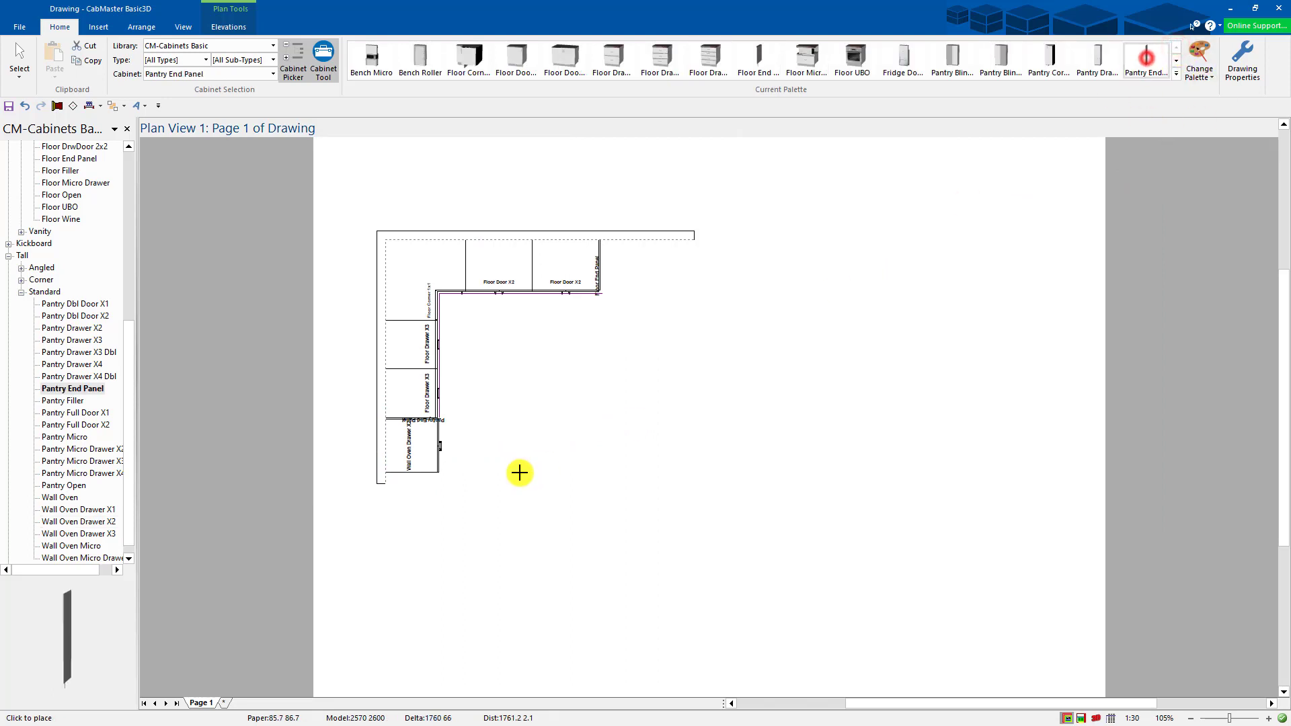
{"action": "left_click", "coordinate": [459, 511]}
{"action": "scroll", "coordinate": [452, 159], "scroll_direction": "up", "scroll_amount": 1}
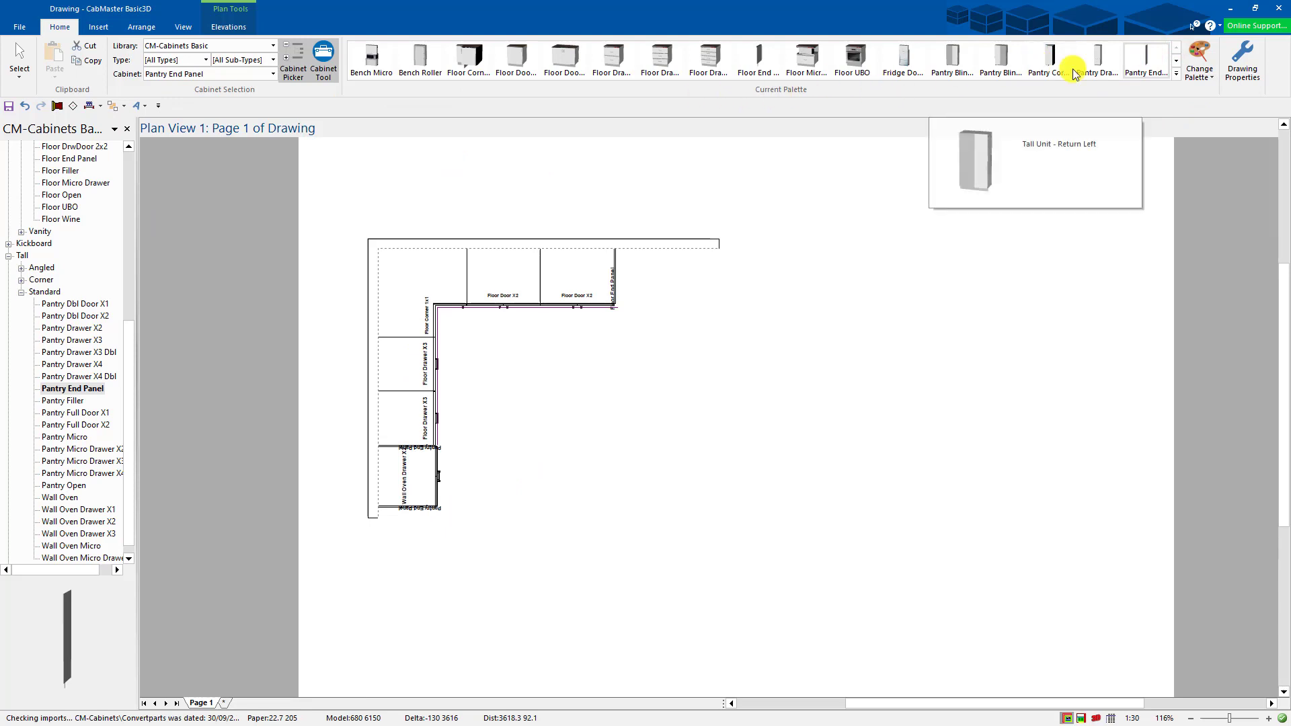
{"action": "left_click", "coordinate": [1148, 67]}
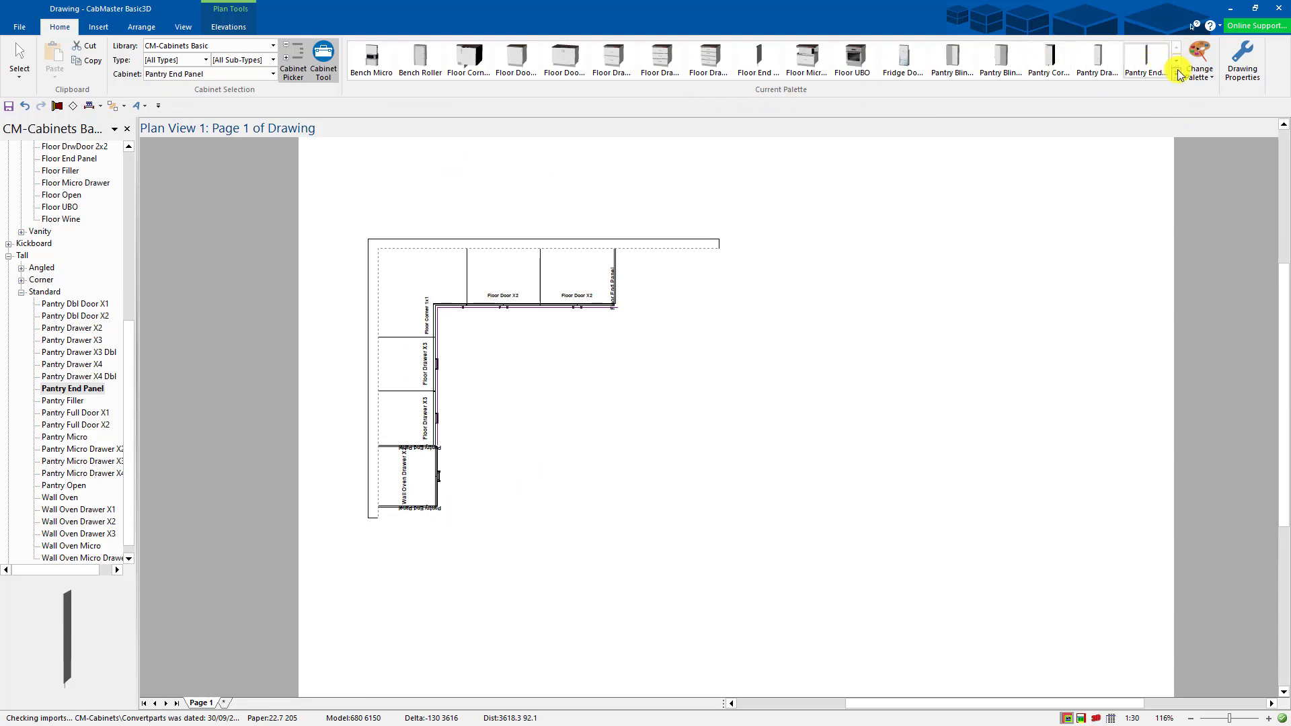
Step: Pick the Wall Filler and set its width to 30mm
{"action": "left_click", "coordinate": [1177, 74]}
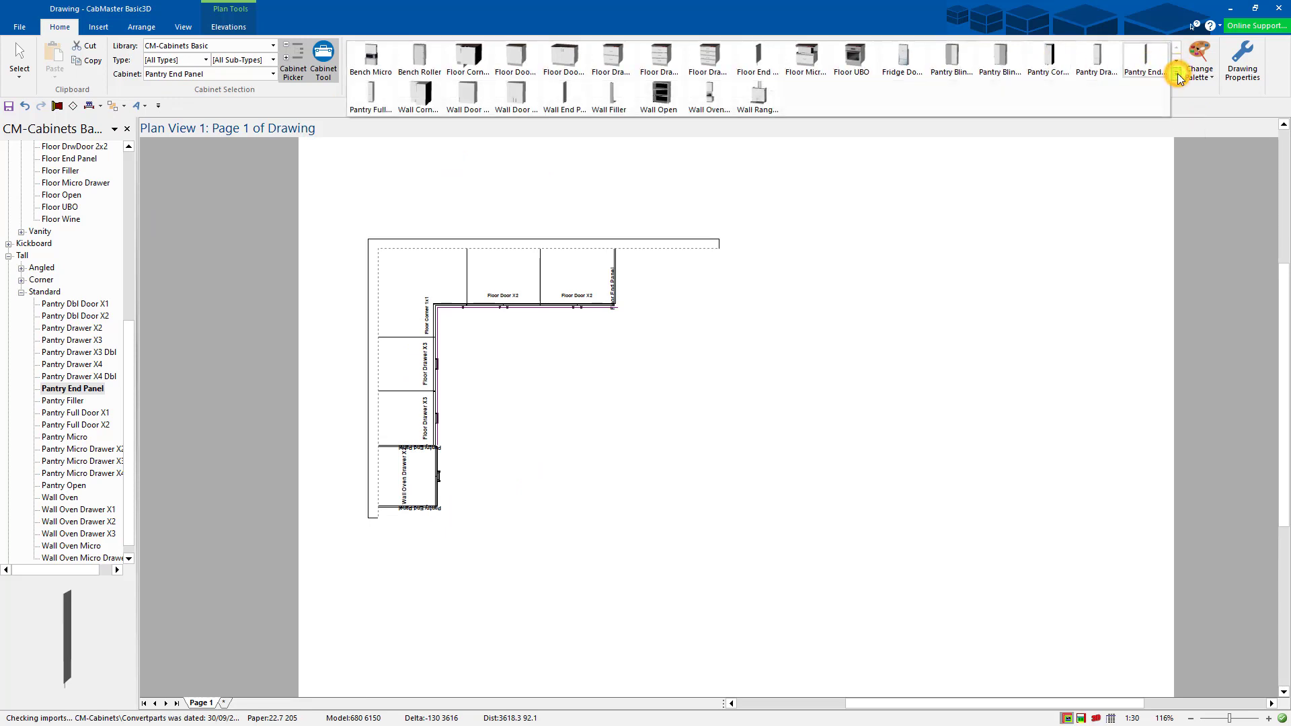
{"action": "left_click", "coordinate": [613, 97]}
{"action": "left_click", "coordinate": [609, 62]}
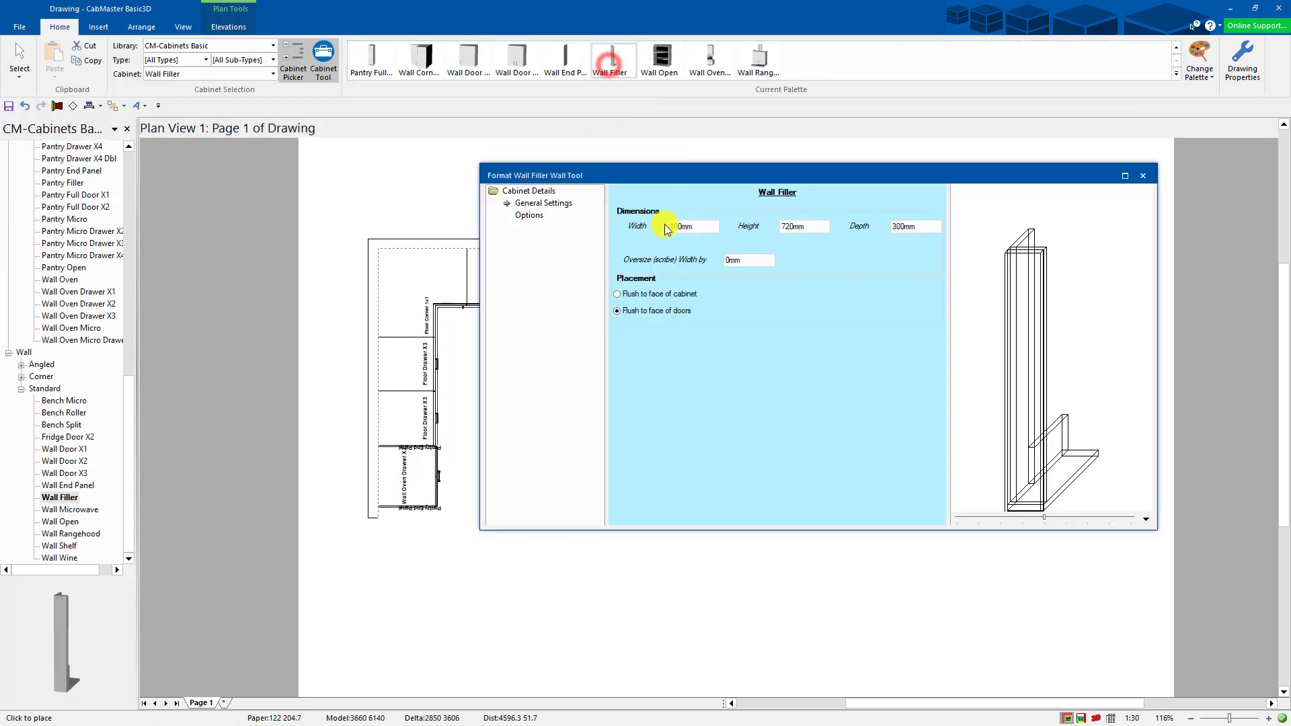
{"action": "type", "text": "30"}
{"action": "key", "text": "Tab"}
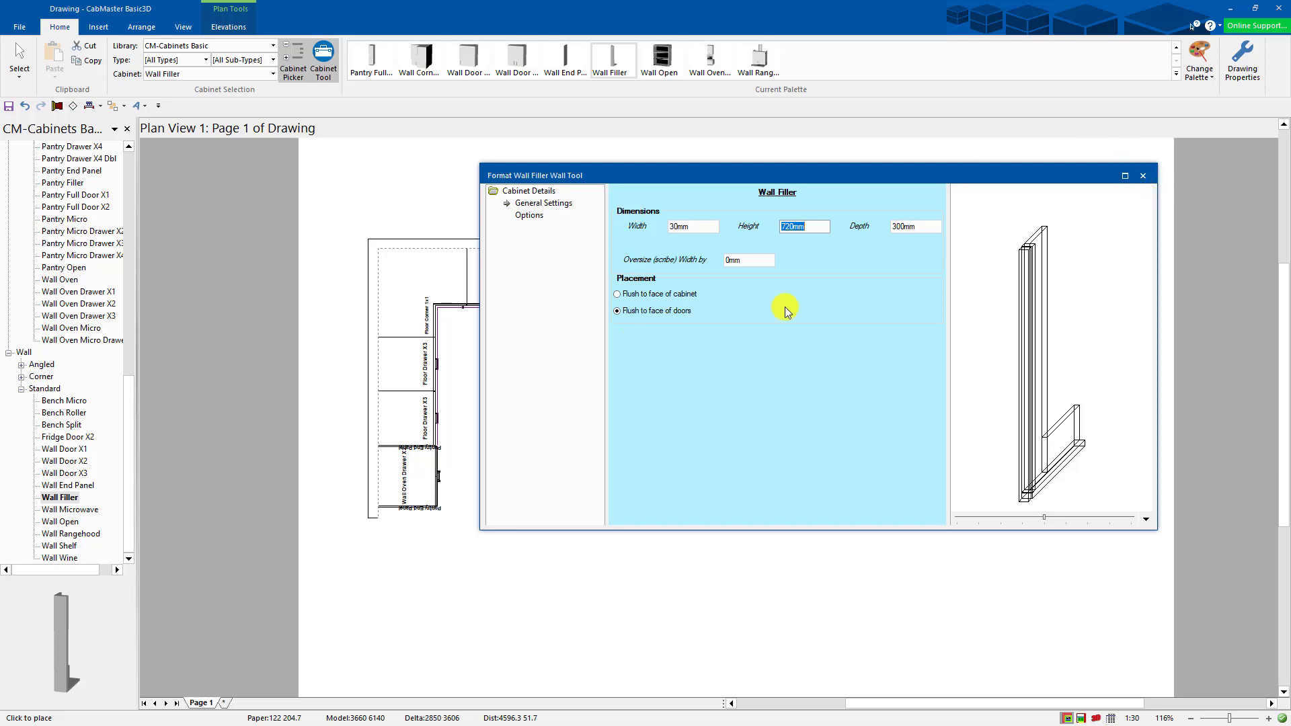
Step: Keep the filler's backing piece and fixing strips enabled in its extras options
{"action": "left_click", "coordinate": [531, 216]}
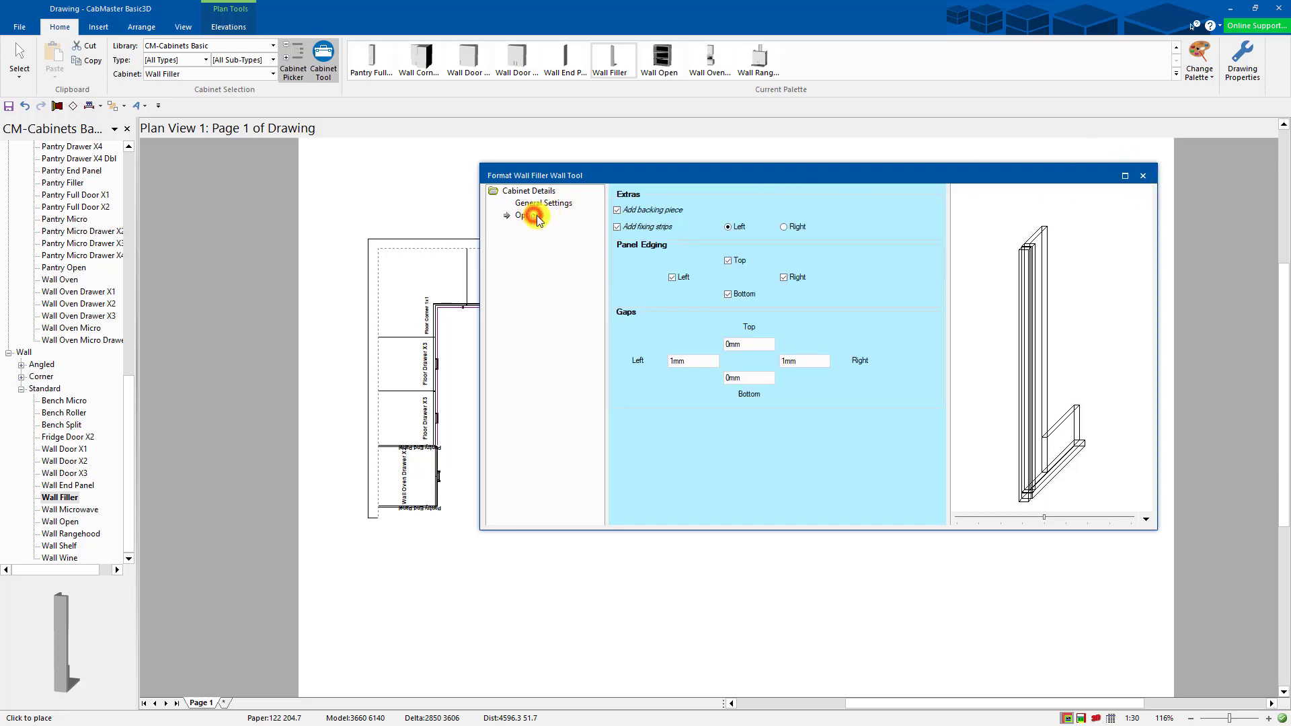
{"action": "left_click", "coordinate": [642, 228]}
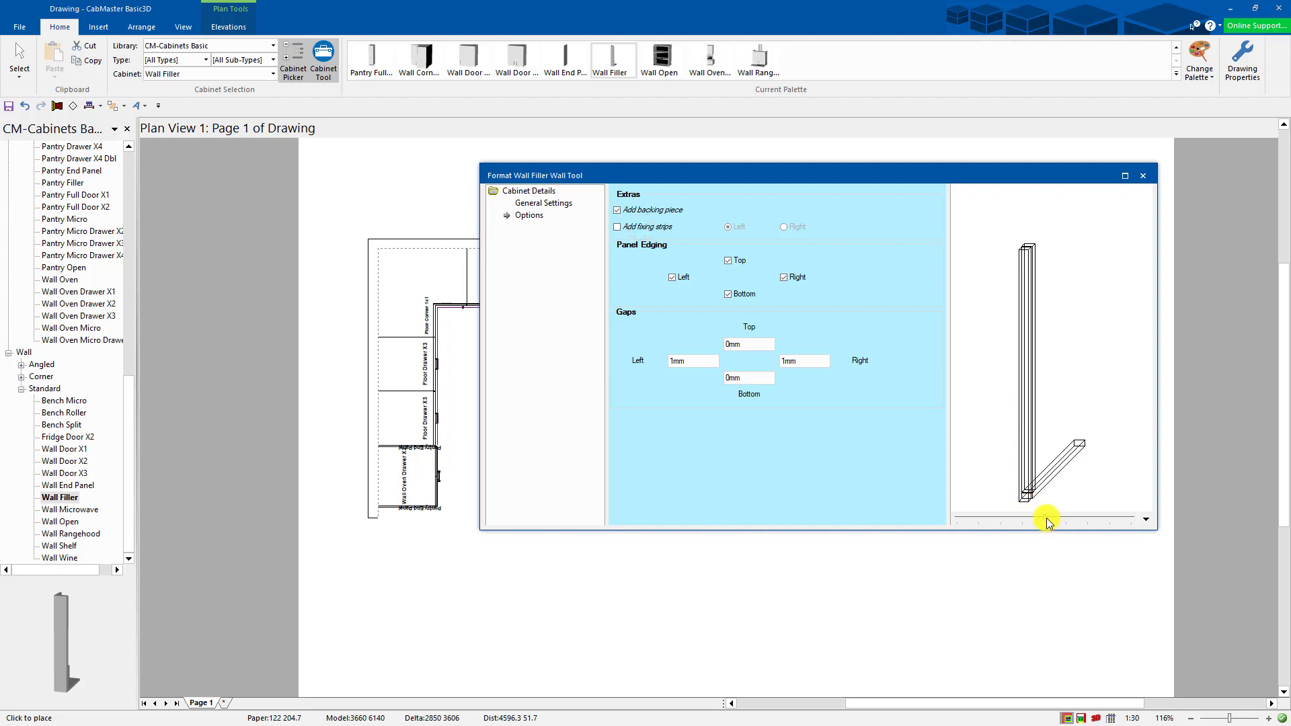
{"action": "left_click_drag", "start_coordinate": [1047, 518], "coordinate": [1066, 518]}
{"action": "left_click", "coordinate": [658, 211]}
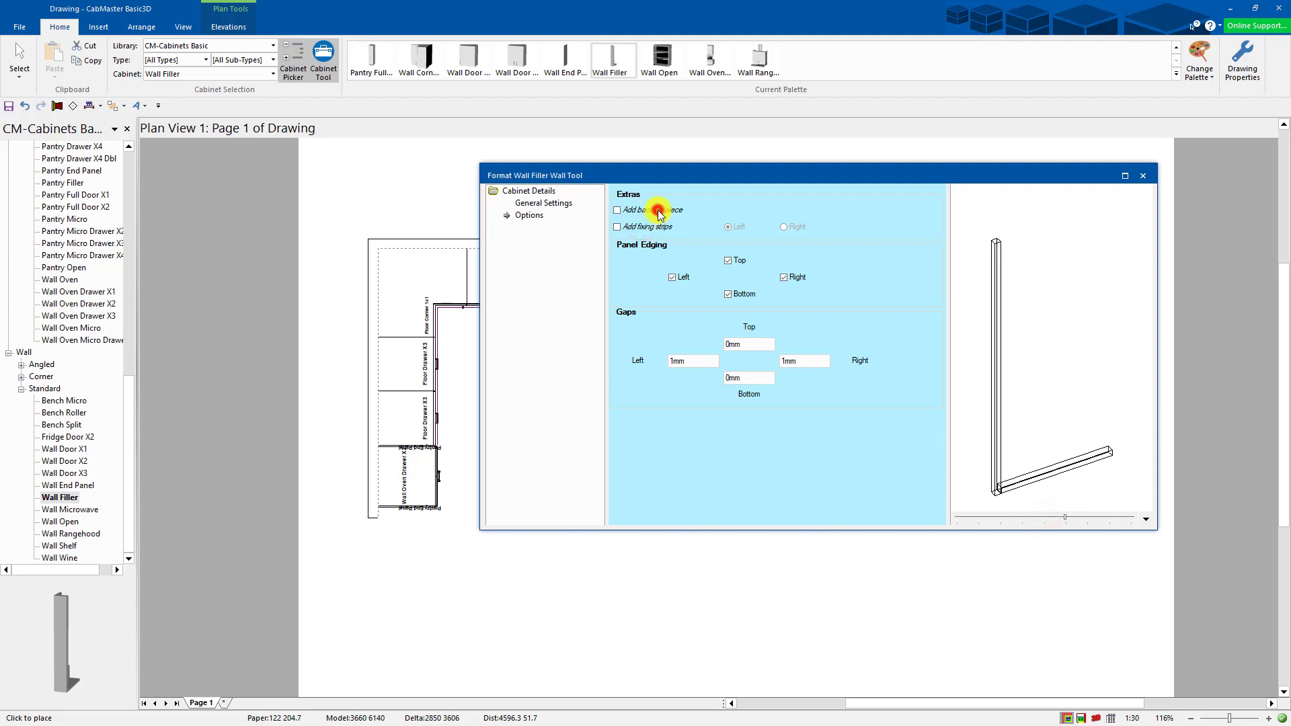
{"action": "left_click", "coordinate": [657, 211]}
{"action": "left_click", "coordinate": [649, 228]}
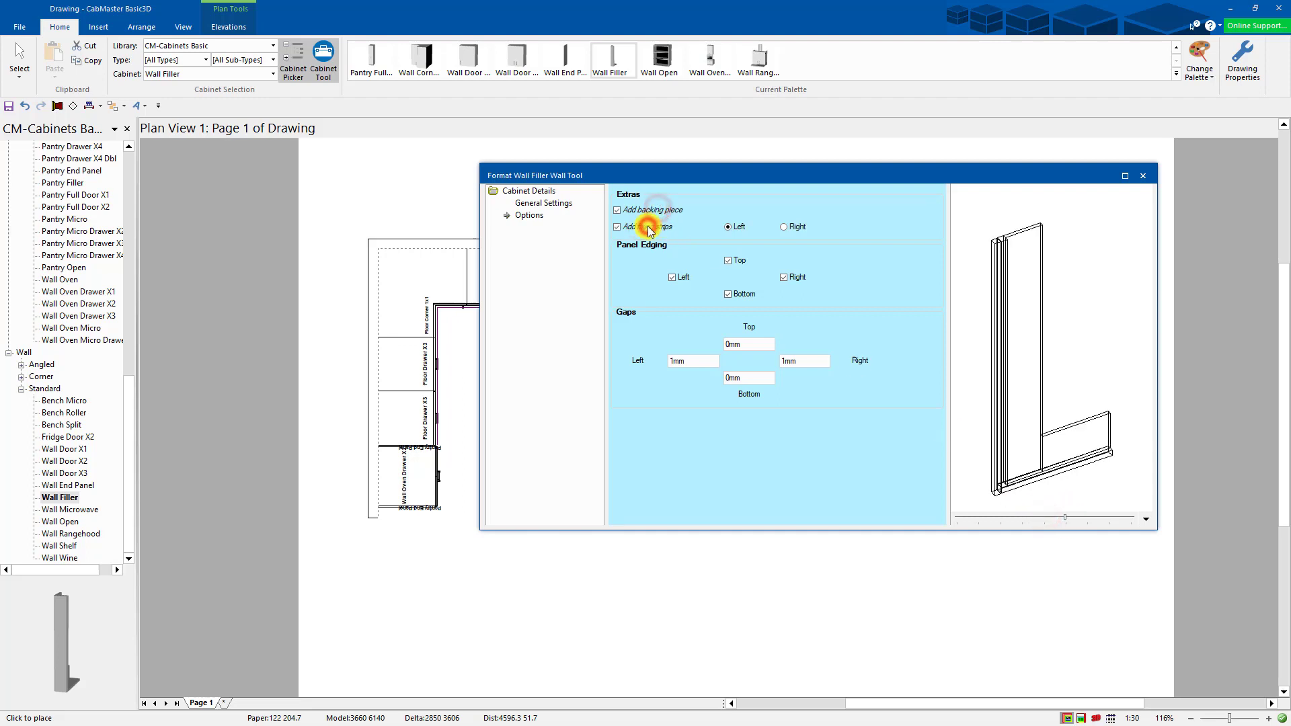
{"action": "left_click", "coordinate": [1143, 176]}
{"action": "left_click", "coordinate": [590, 446]}
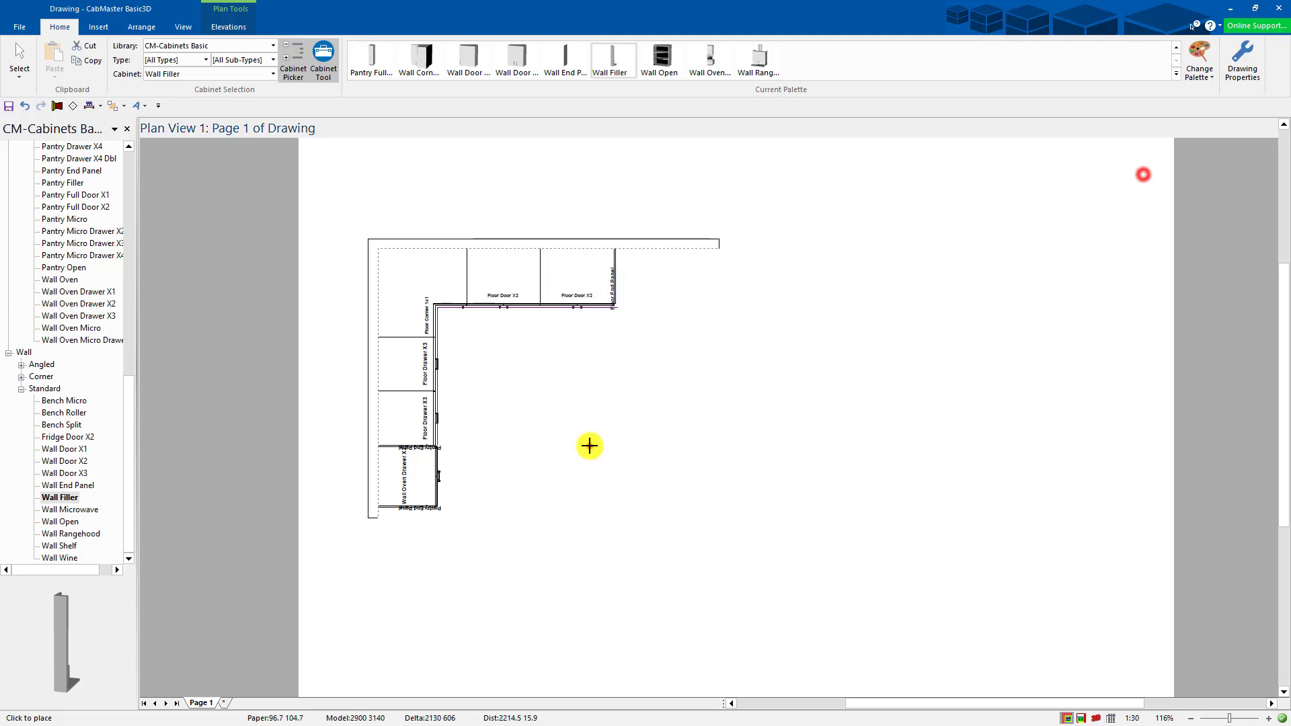
Step: Place the Wall Filler in the top-left corner and stretch the first Wall Door X2 downward
{"action": "left_click", "coordinate": [374, 251]}
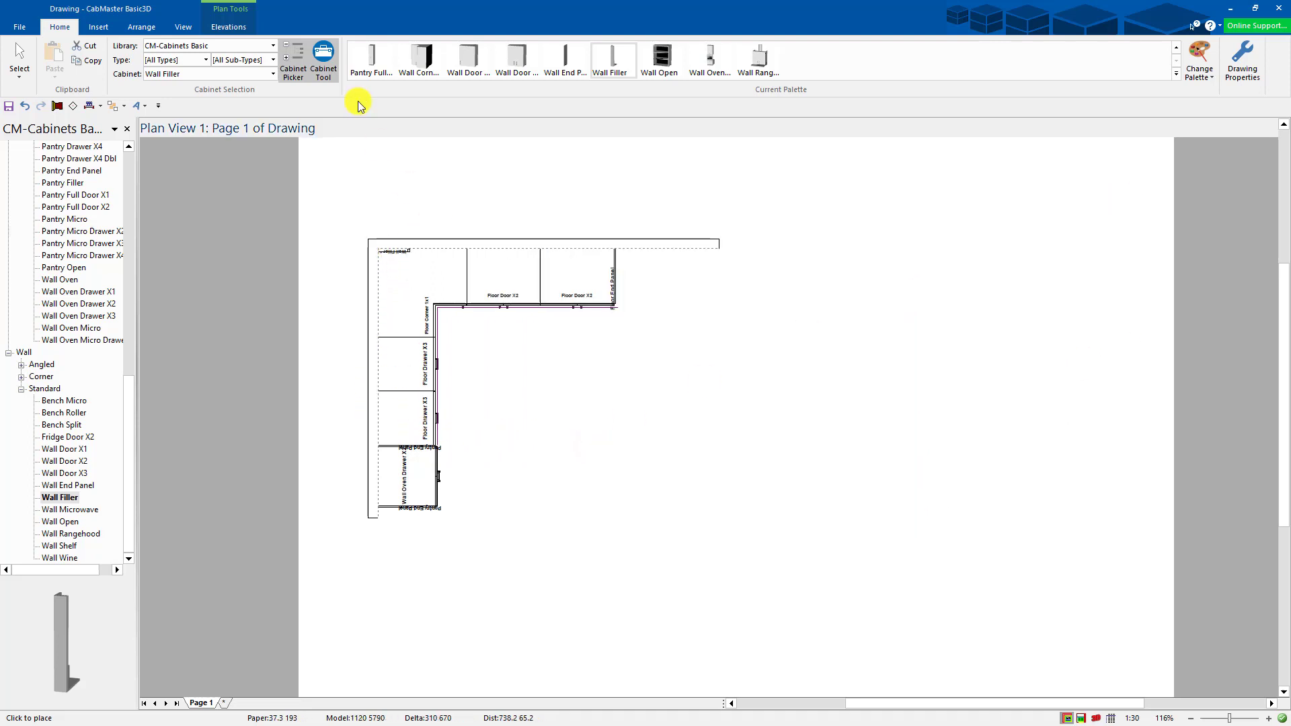
{"action": "left_click", "coordinate": [516, 65]}
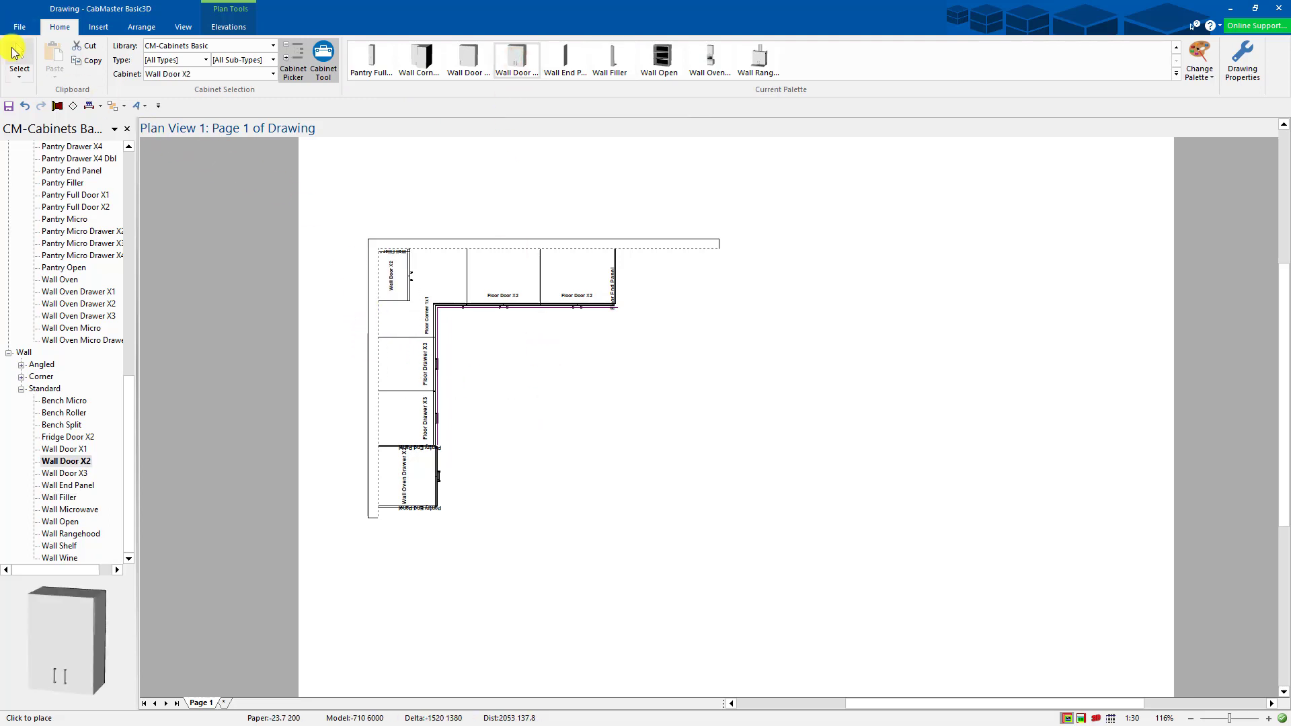
{"action": "left_click", "coordinate": [117, 106]}
{"action": "left_click", "coordinate": [395, 305]}
{"action": "left_click_drag", "start_coordinate": [394, 302], "coordinate": [392, 327]}
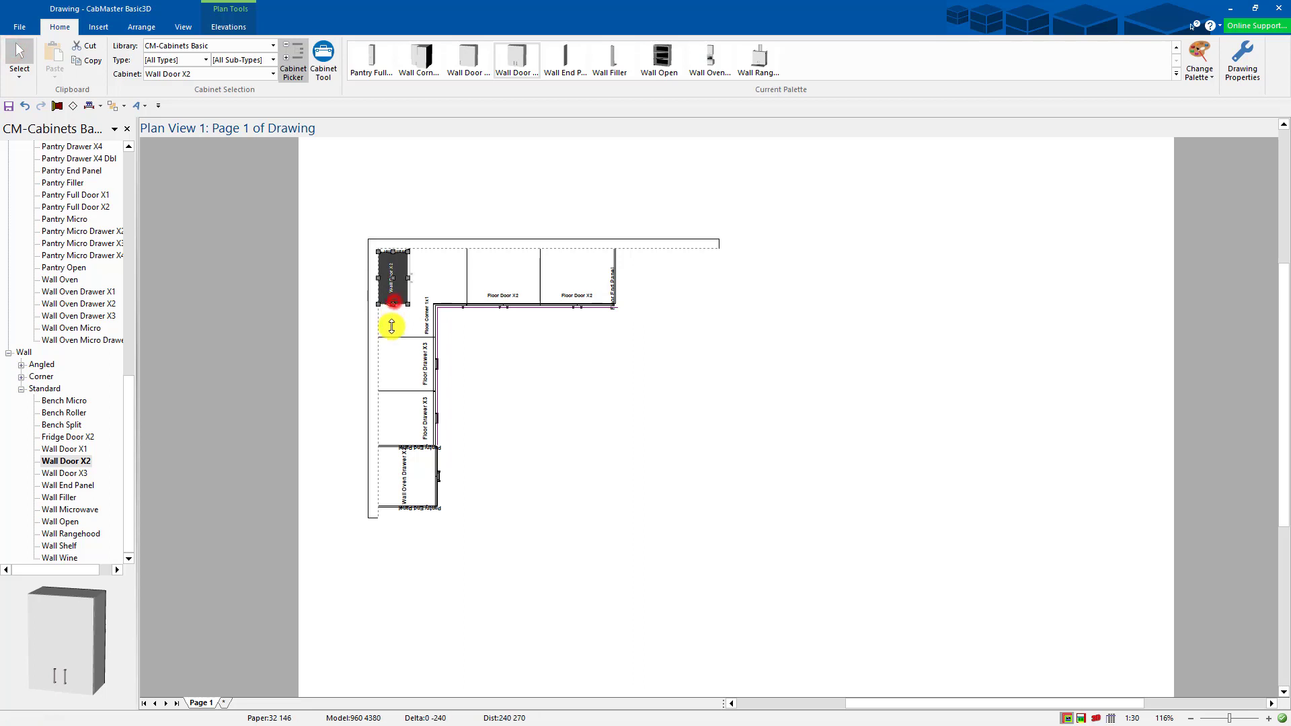
Step: Add two more Wall Door X2 cabinets on the left wall and stretch the lowest one up
{"action": "left_click", "coordinate": [515, 61]}
{"action": "left_click", "coordinate": [489, 355]}
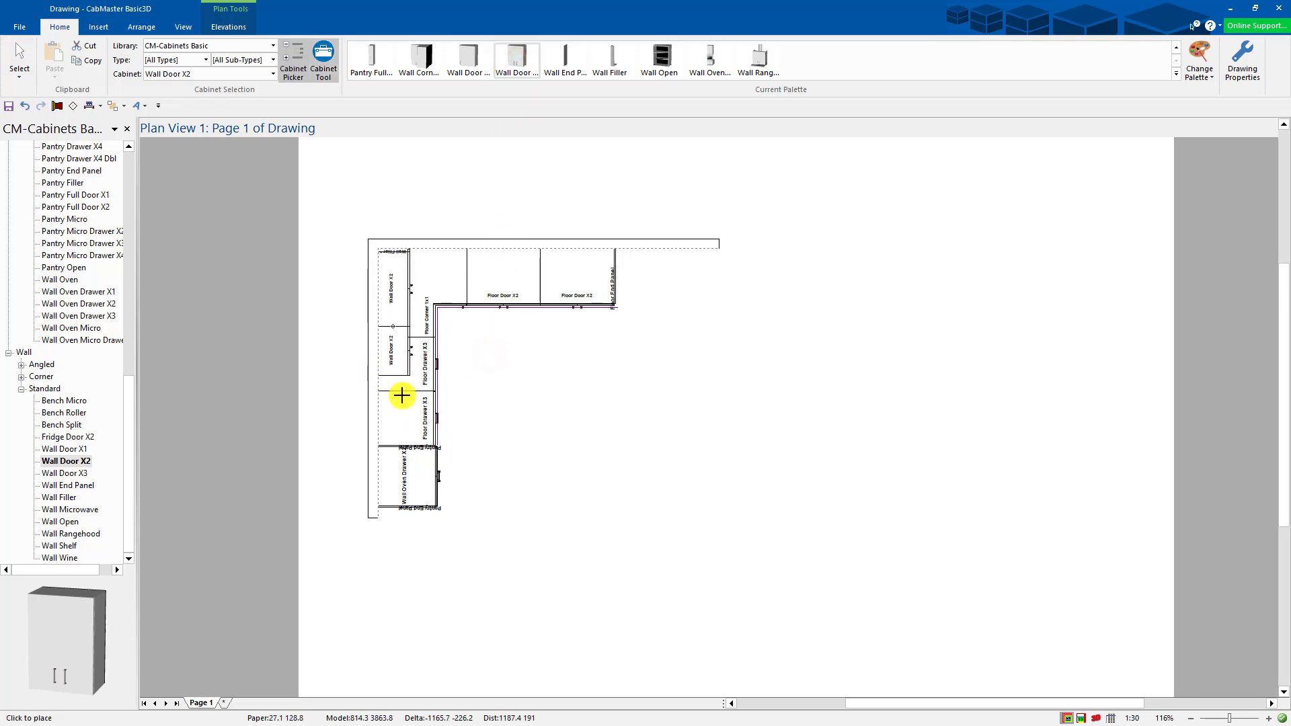
{"action": "left_click", "coordinate": [447, 413]}
{"action": "left_click", "coordinate": [19, 54]}
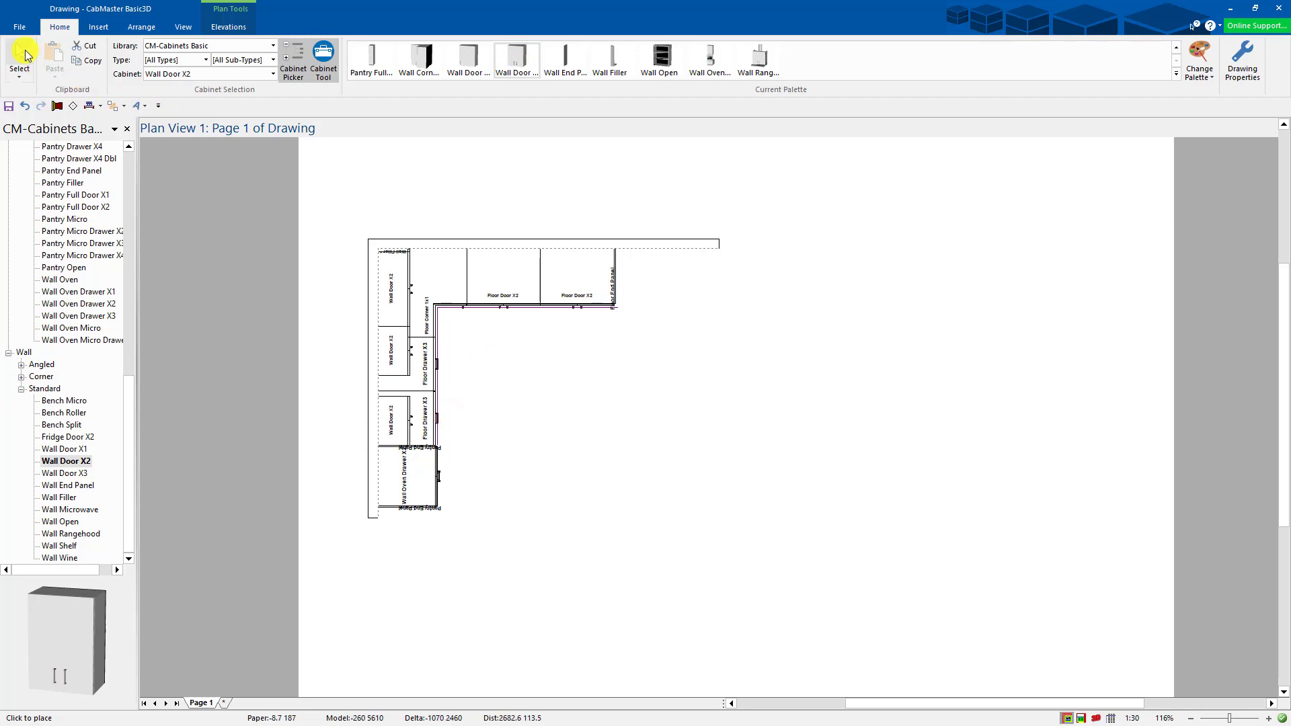
{"action": "left_click", "coordinate": [391, 403]}
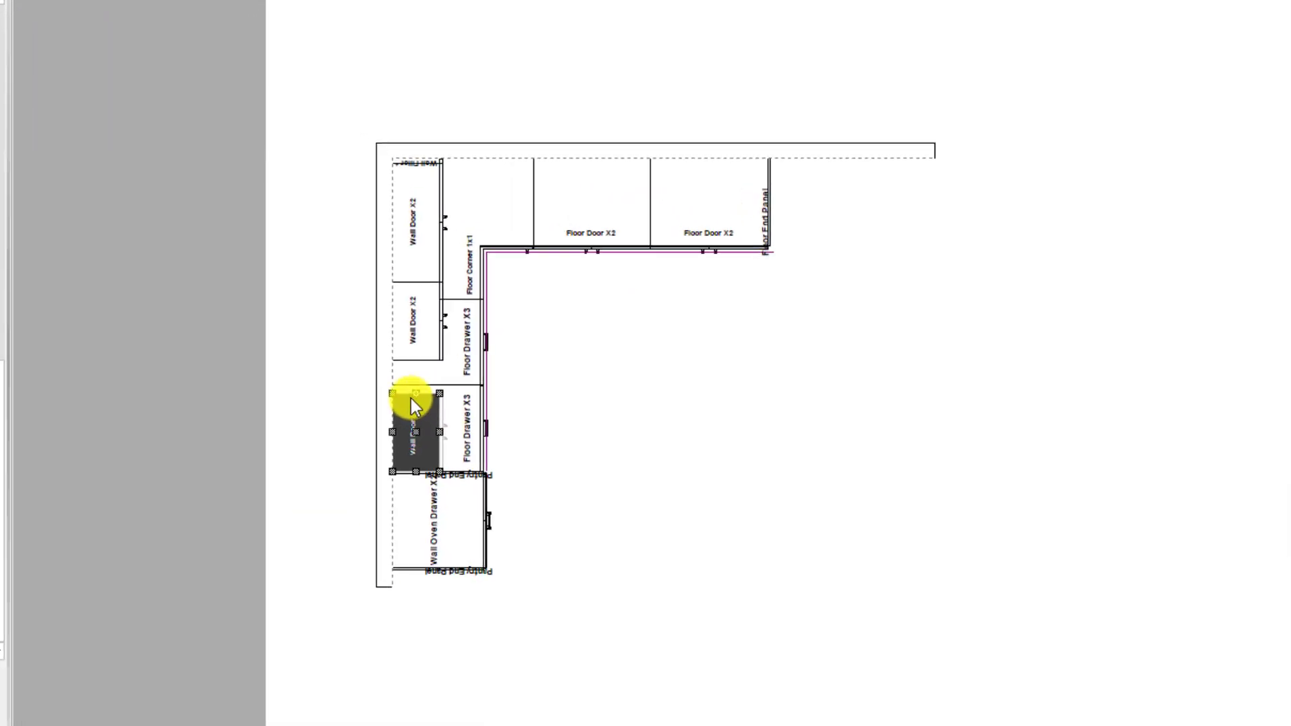
{"action": "left_click_drag", "start_coordinate": [416, 394], "coordinate": [412, 322]}
Step: Make the three left-wall Wall Door X2 cabinets equal height with Make Even
{"action": "left_click", "coordinate": [420, 317], "text": "shift"}
{"action": "left_click", "coordinate": [419, 206], "text": "shift"}
{"action": "right_click", "coordinate": [421, 211]}
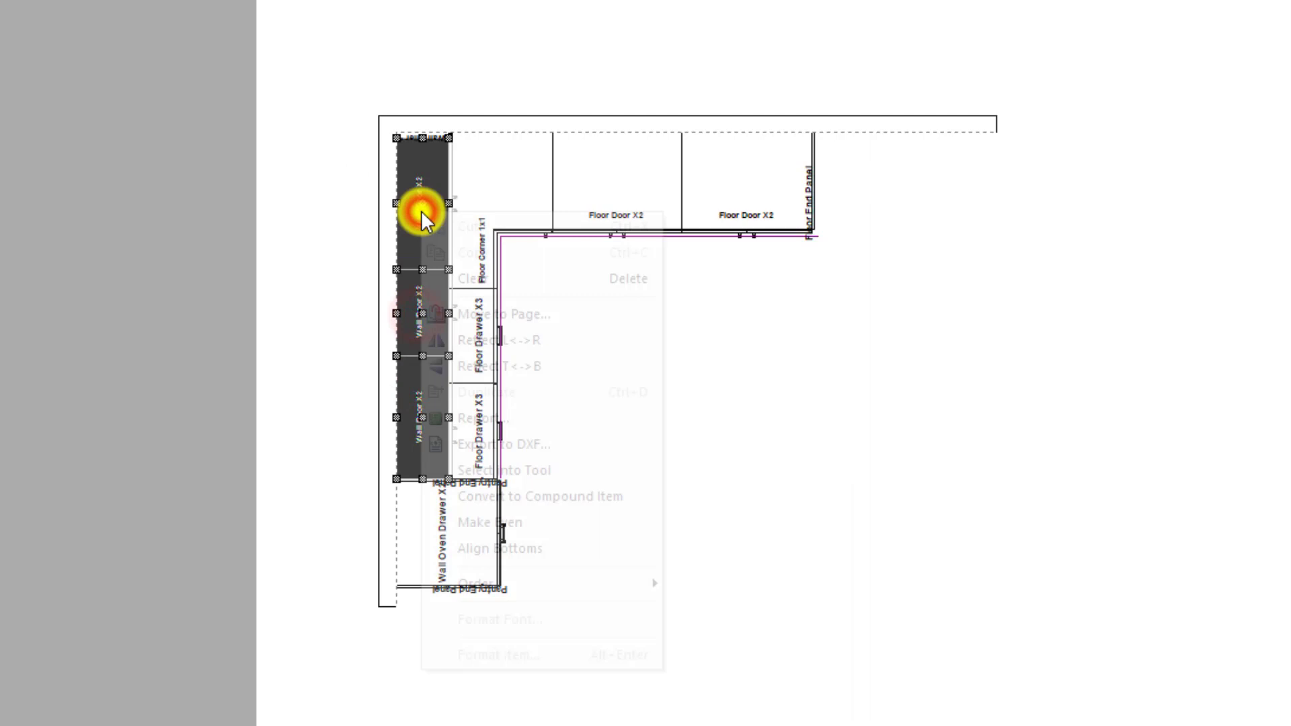
{"action": "left_click", "coordinate": [494, 522]}
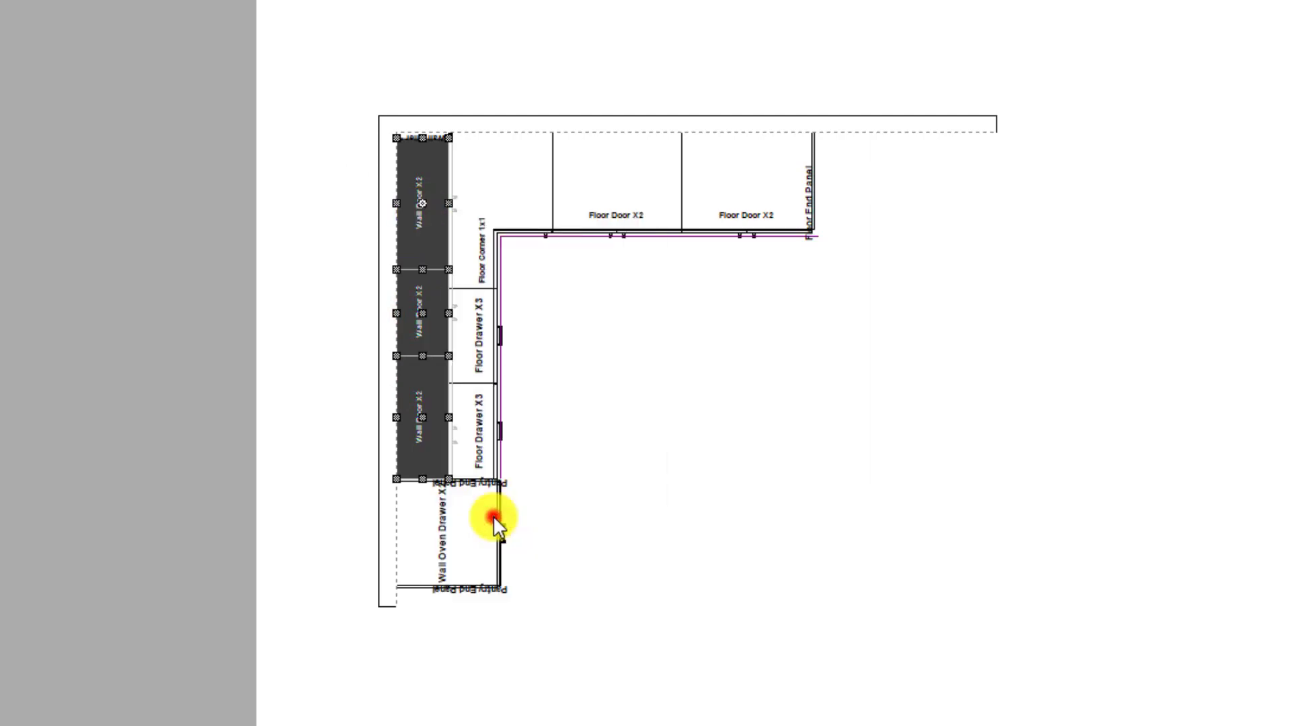
{"action": "left_click", "coordinate": [732, 429]}
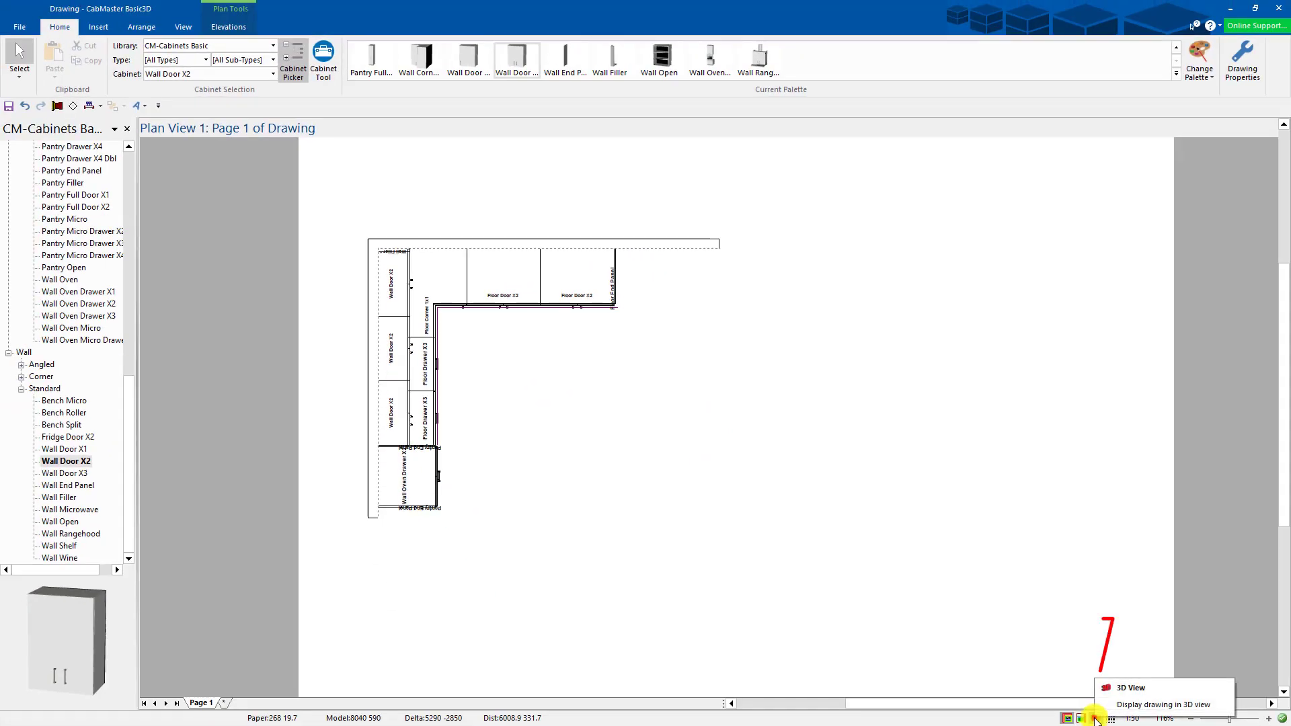
{"action": "left_click", "coordinate": [1095, 718]}
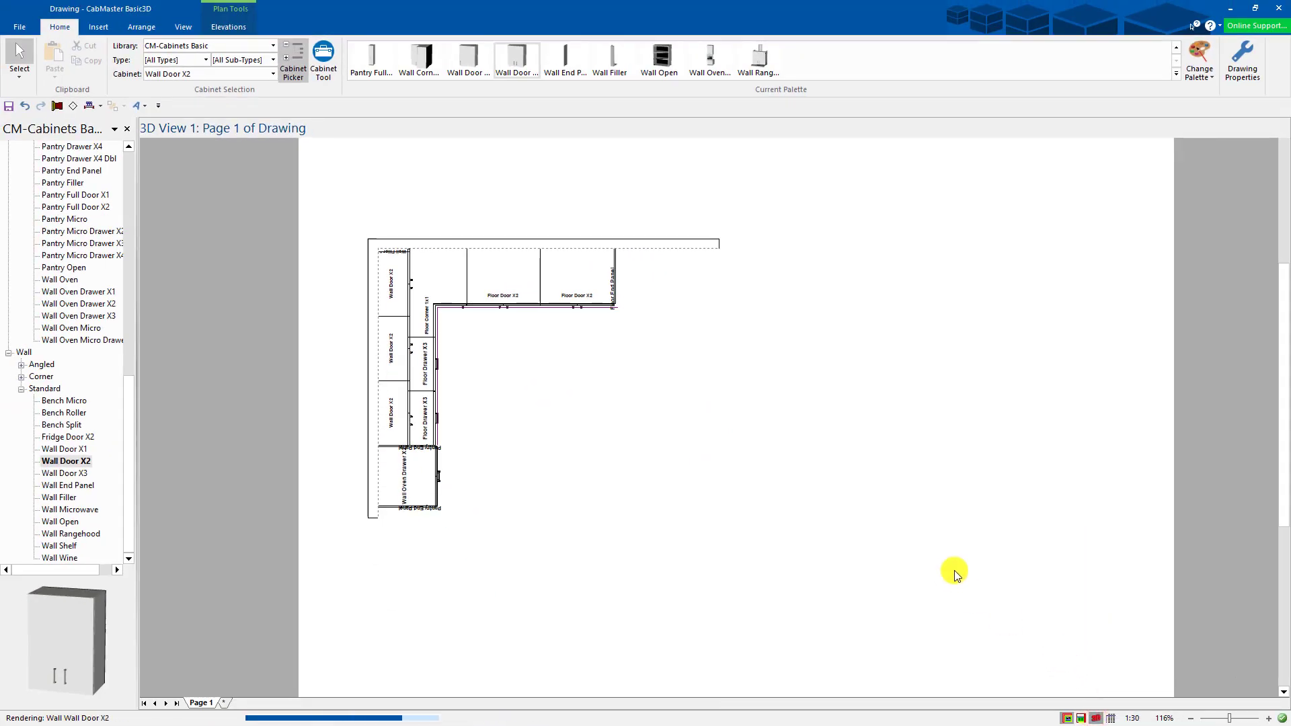
{"action": "left_click_drag", "start_coordinate": [970, 569], "coordinate": [797, 478]}
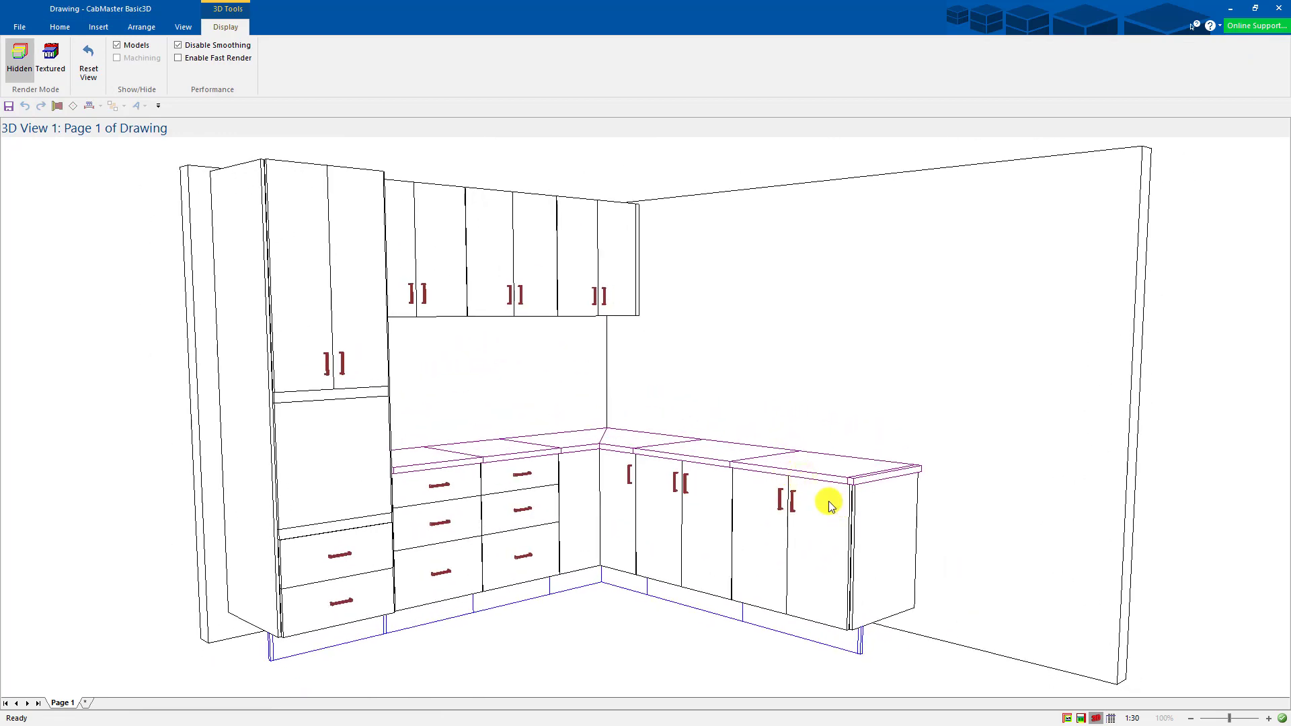
{"action": "right_click", "coordinate": [683, 315]}
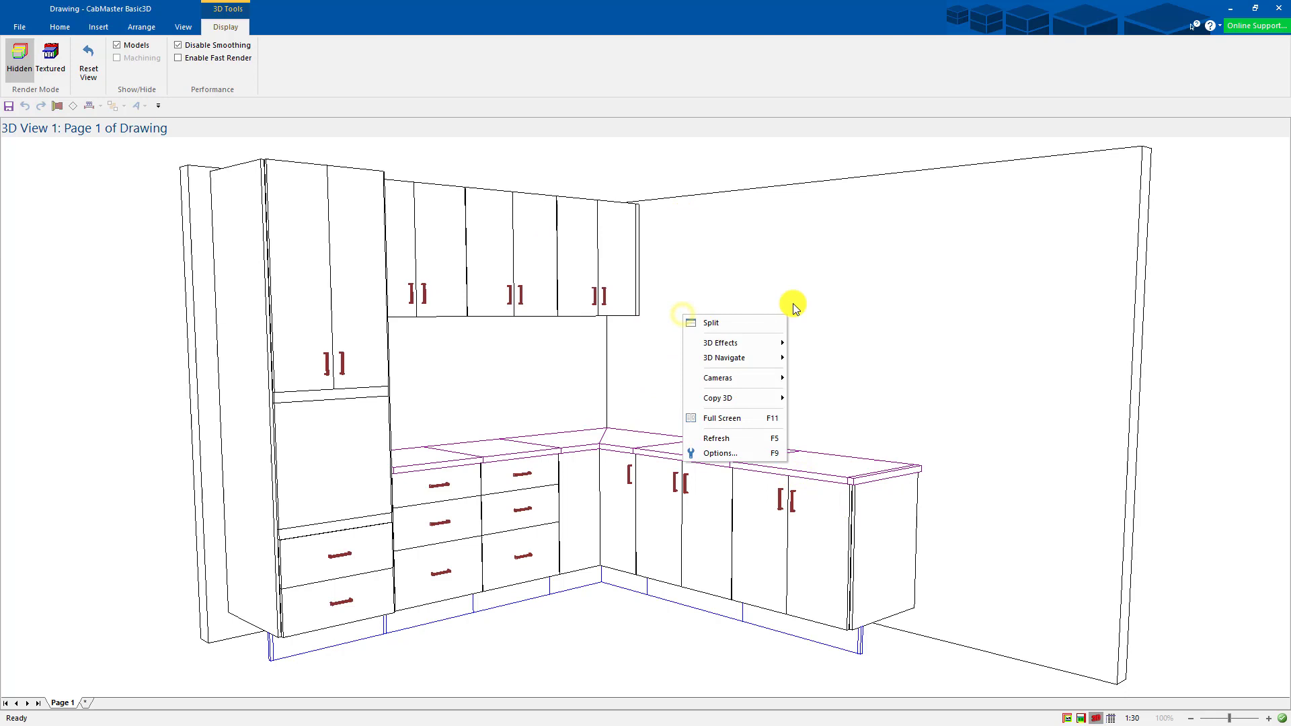
{"action": "mouse_move", "coordinate": [739, 346]}
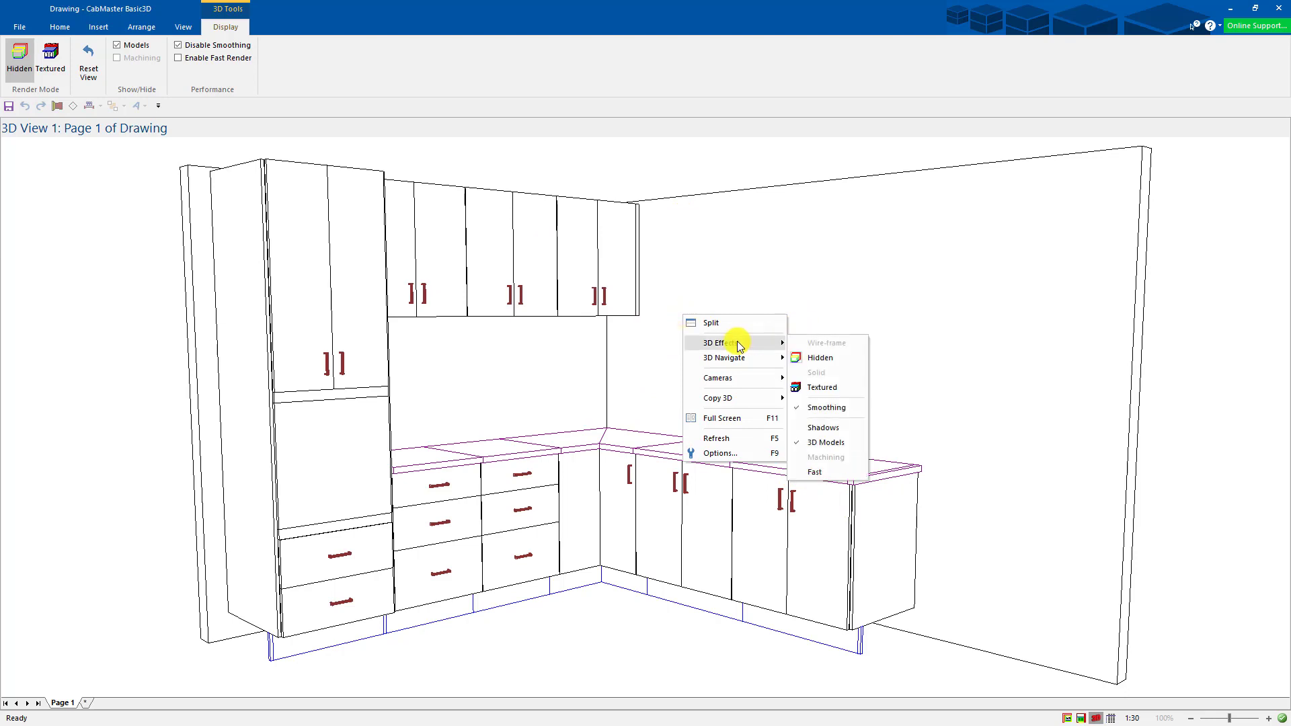
{"action": "left_click", "coordinate": [824, 389]}
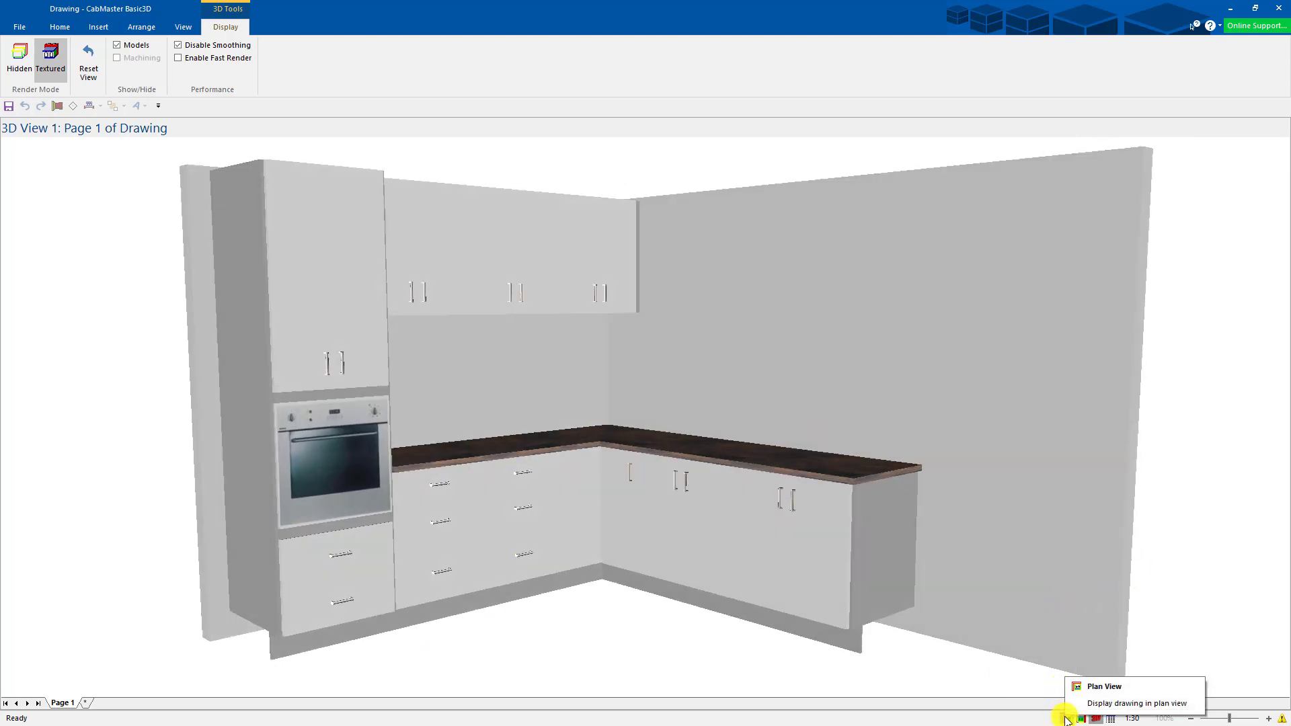
{"action": "right_click", "coordinate": [801, 393]}
{"action": "mouse_move", "coordinate": [853, 429]}
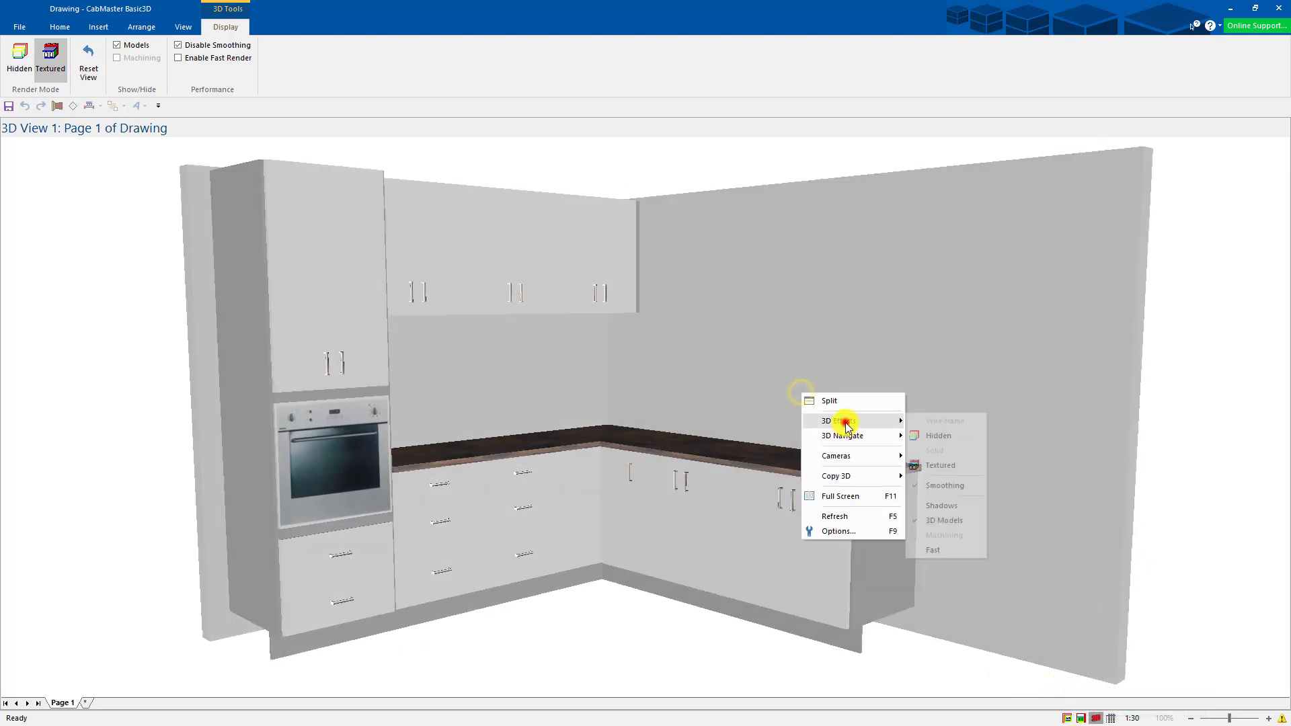
{"action": "left_click", "coordinate": [955, 434]}
{"action": "mouse_move", "coordinate": [696, 403]}
{"action": "left_mouse_down"}
{"action": "mouse_move", "coordinate": [807, 452]}
{"action": "mouse_move", "coordinate": [656, 281]}
{"action": "left_mouse_up"}
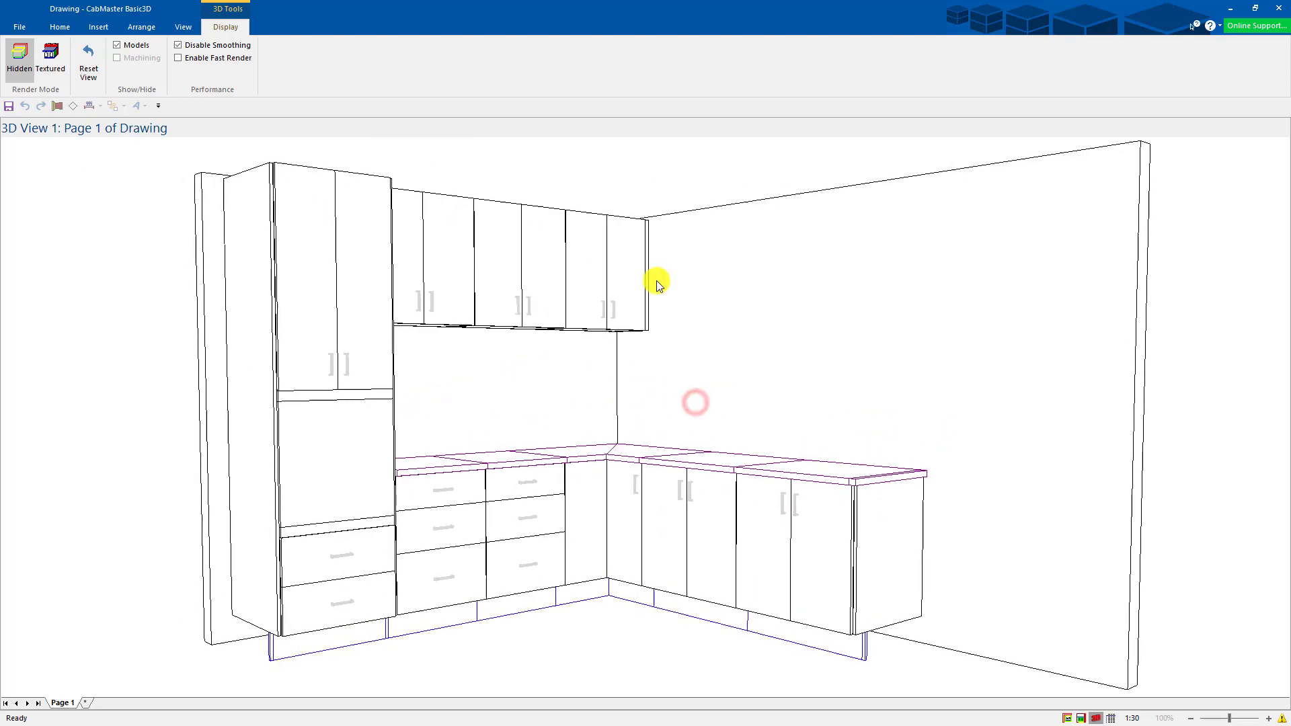
{"action": "left_click_drag", "start_coordinate": [671, 409], "coordinate": [374, 303]}
{"action": "left_click_drag", "start_coordinate": [562, 438], "coordinate": [703, 518]}
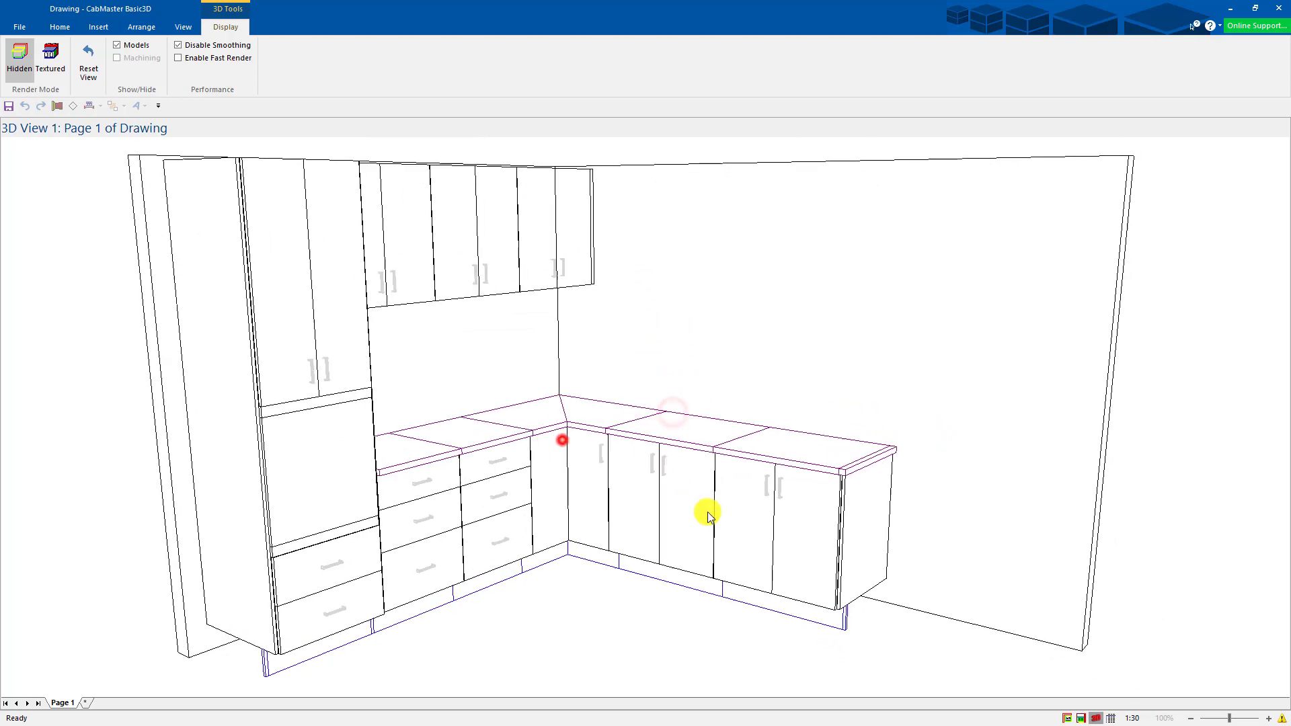
{"action": "left_click", "coordinate": [1066, 716]}
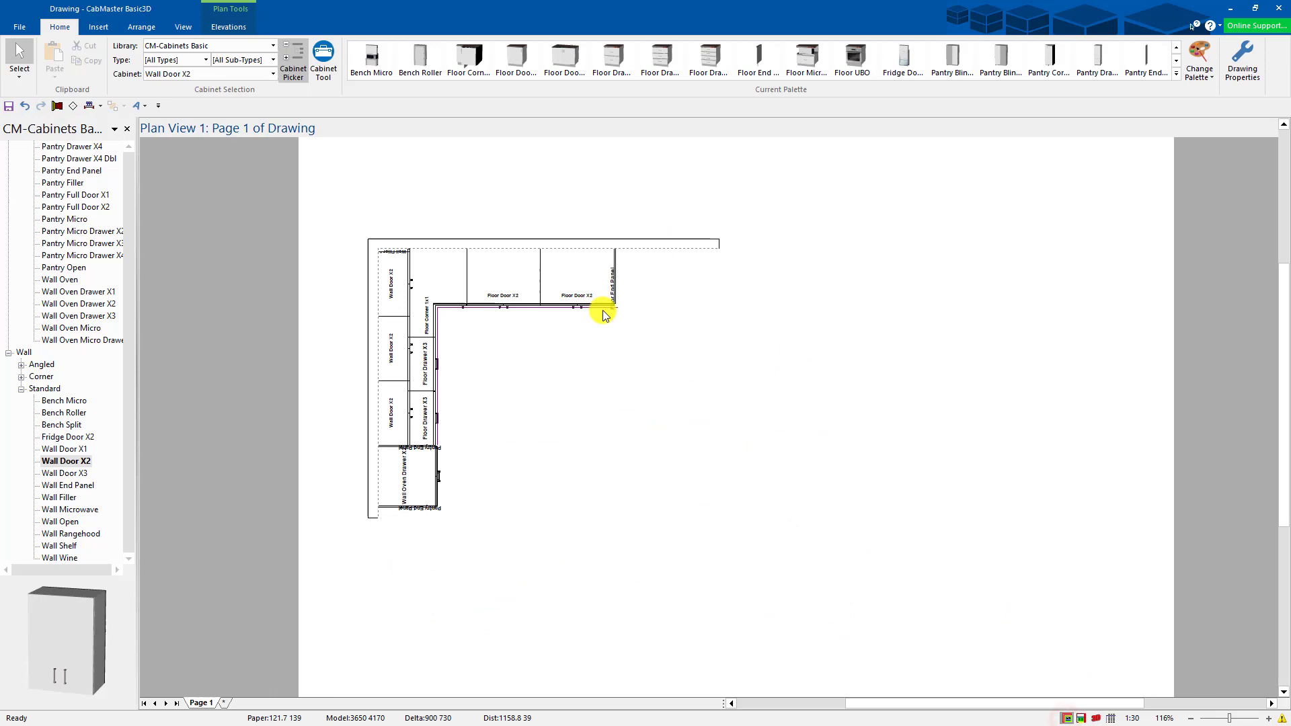
Step: Dimension the top wall run at 900, 750 and 750 through the Floor End Panel
{"action": "left_click", "coordinate": [90, 106]}
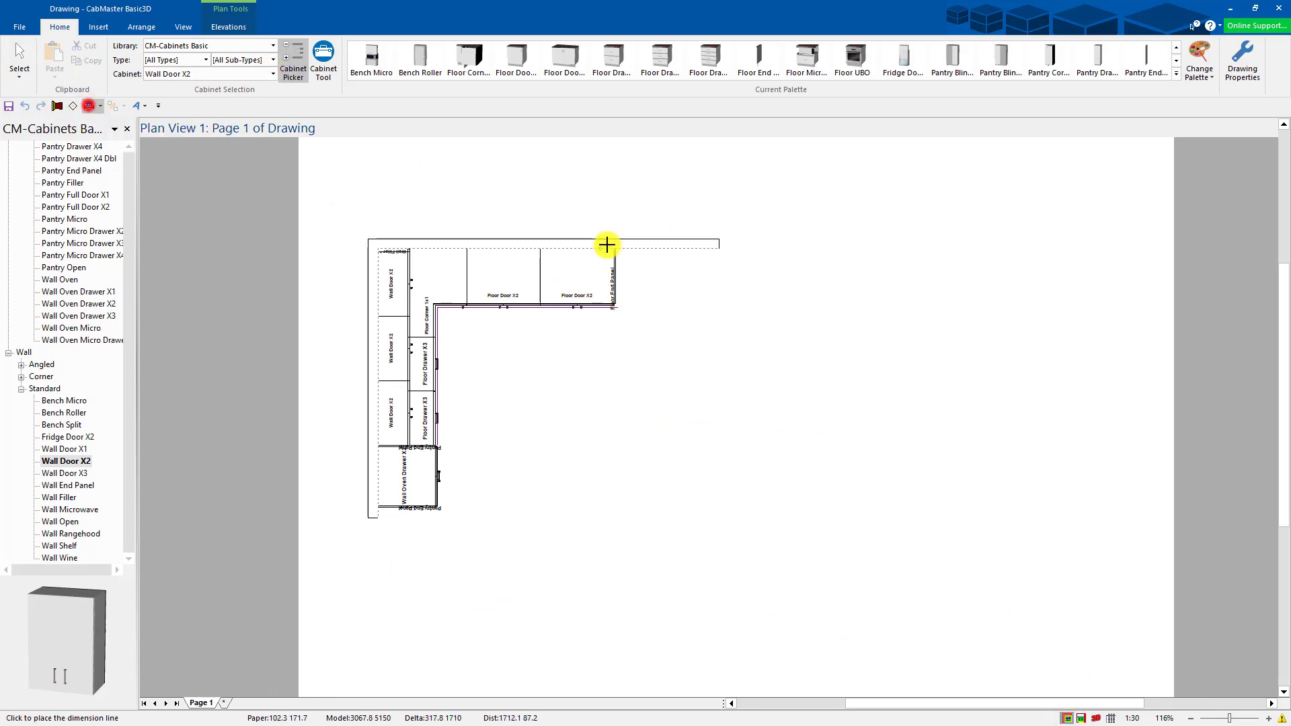
{"action": "left_click", "coordinate": [375, 245]}
{"action": "left_click", "coordinate": [468, 247]}
{"action": "left_click", "coordinate": [538, 250]}
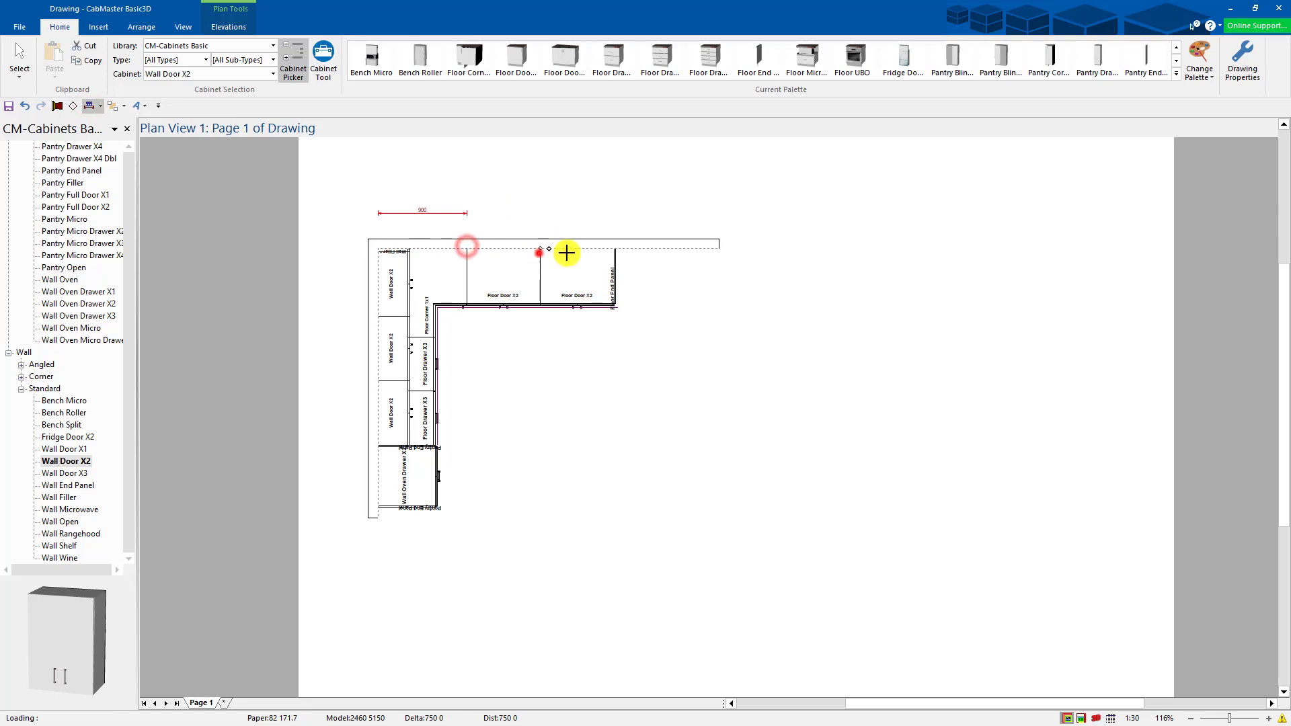
{"action": "left_click", "coordinate": [614, 253]}
{"action": "left_click", "coordinate": [618, 255]}
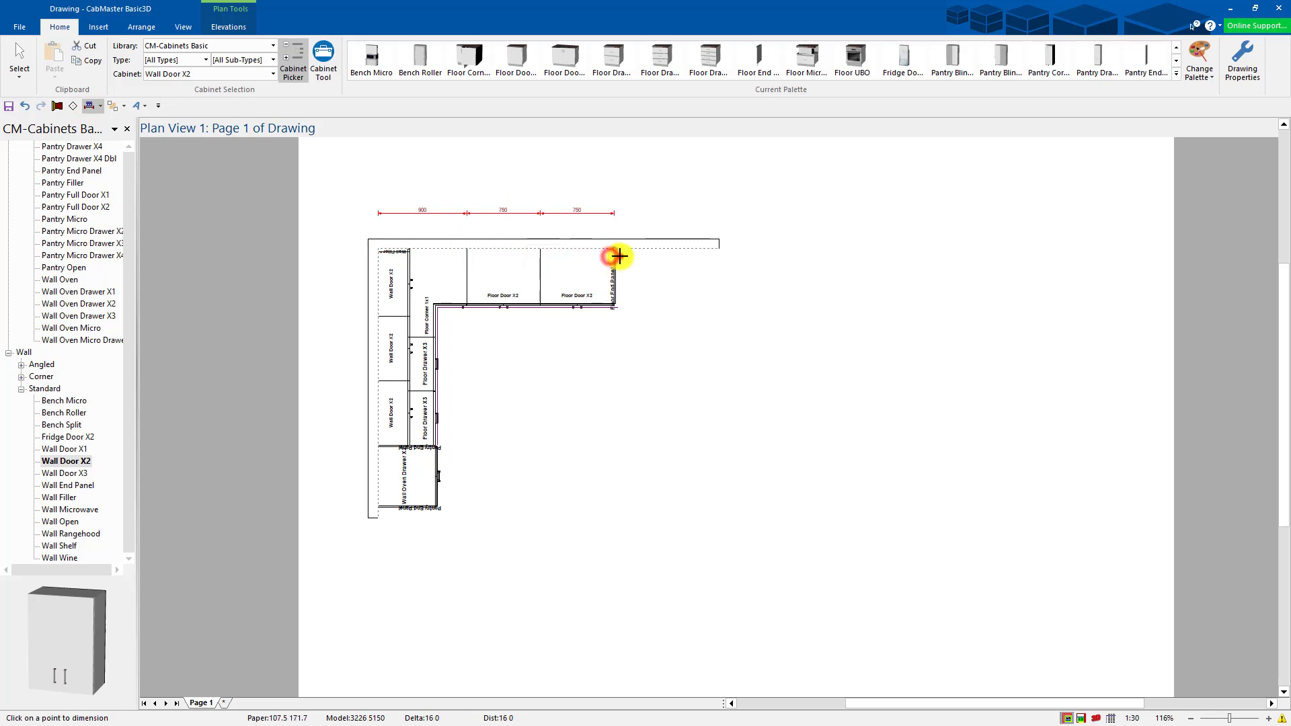
Step: Add a left-side chain for the oven unit, 16 end panel, two 550 drawers and 900 corner
{"action": "left_click", "coordinate": [91, 106]}
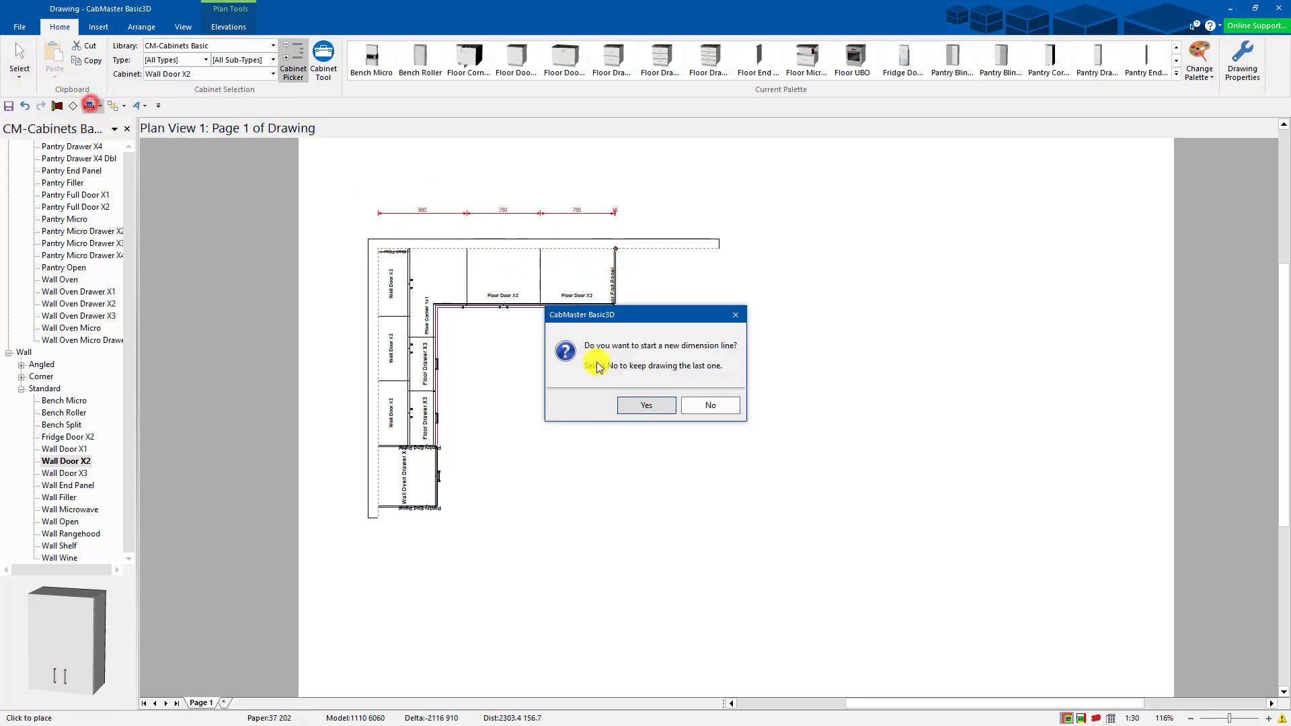
{"action": "left_click", "coordinate": [653, 405]}
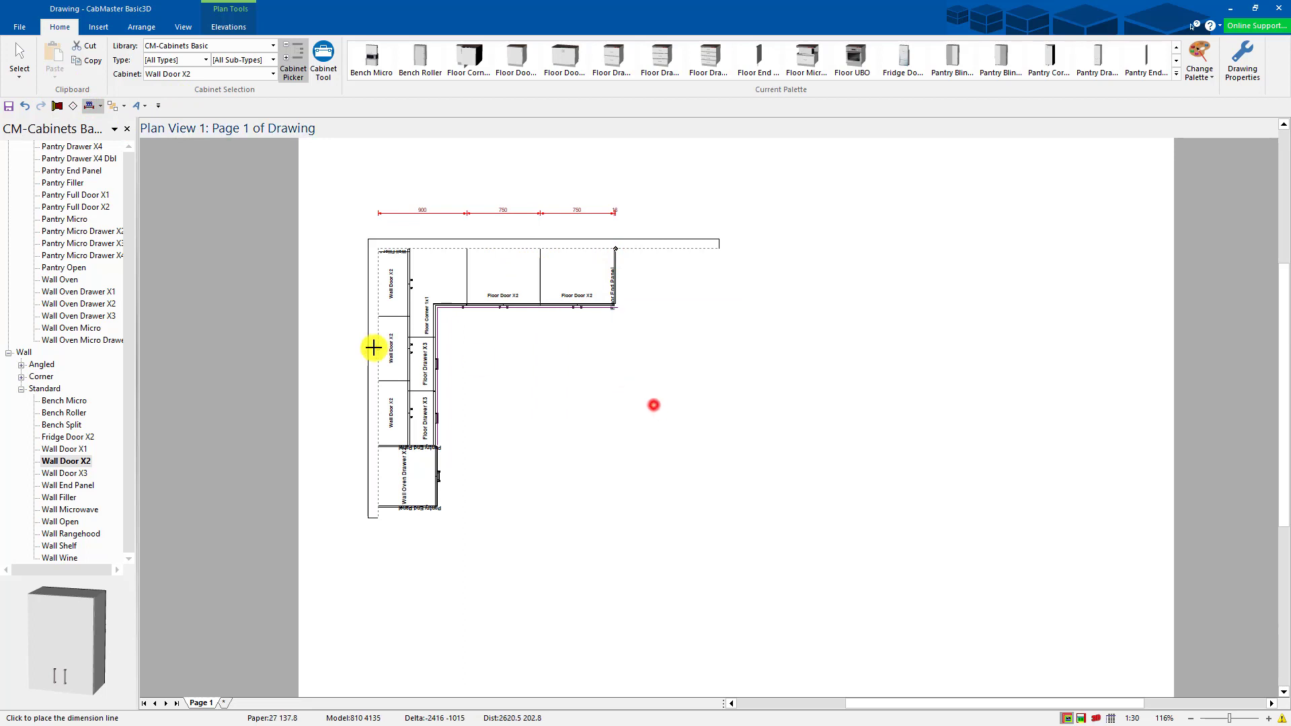
{"action": "left_click", "coordinate": [326, 363]}
{"action": "scroll", "coordinate": [296, 419], "scroll_direction": "up", "scroll_amount": 1}
{"action": "scroll", "coordinate": [296, 417], "scroll_direction": "up", "scroll_amount": 3}
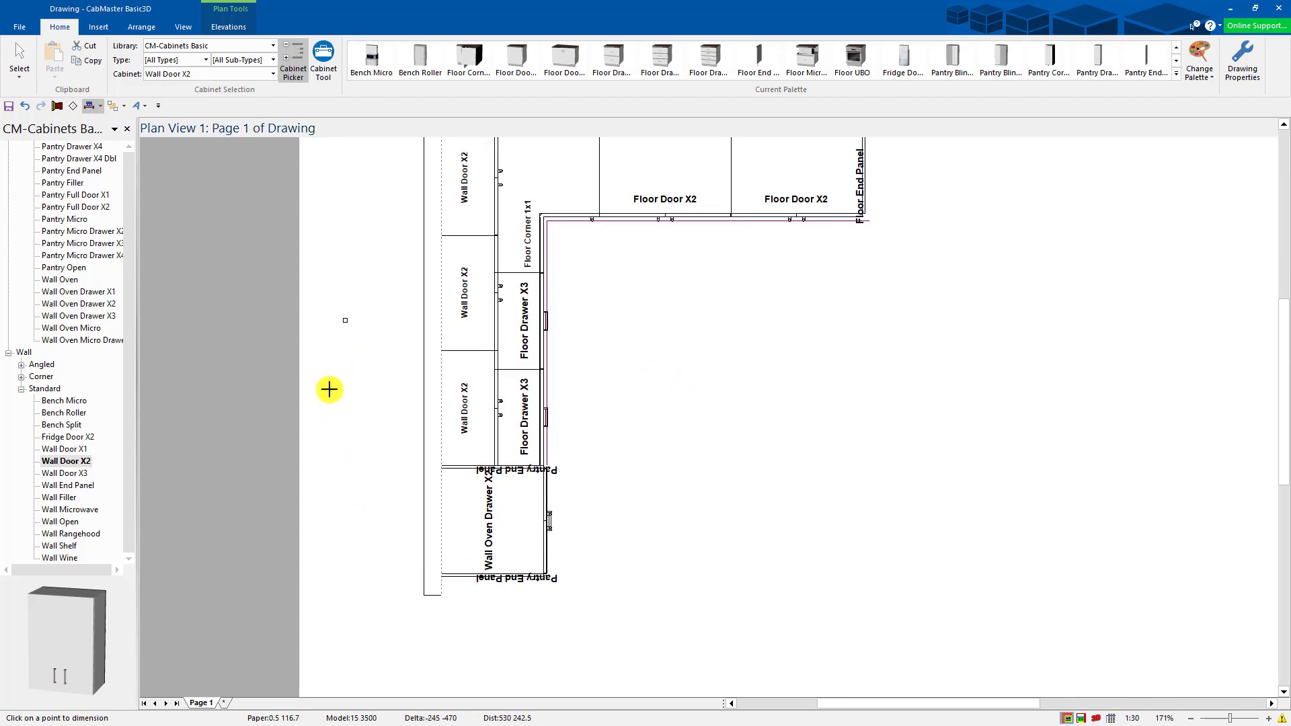
{"action": "left_click", "coordinate": [429, 572]}
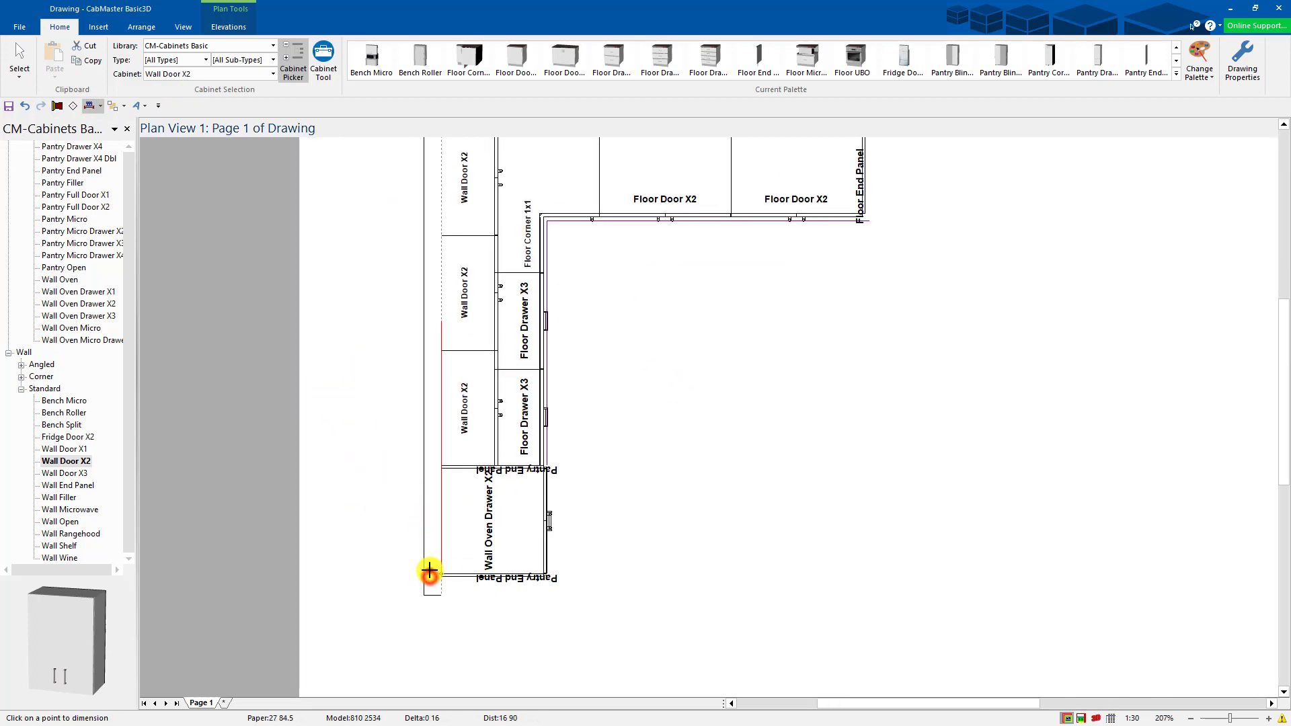
{"action": "left_click", "coordinate": [430, 465]}
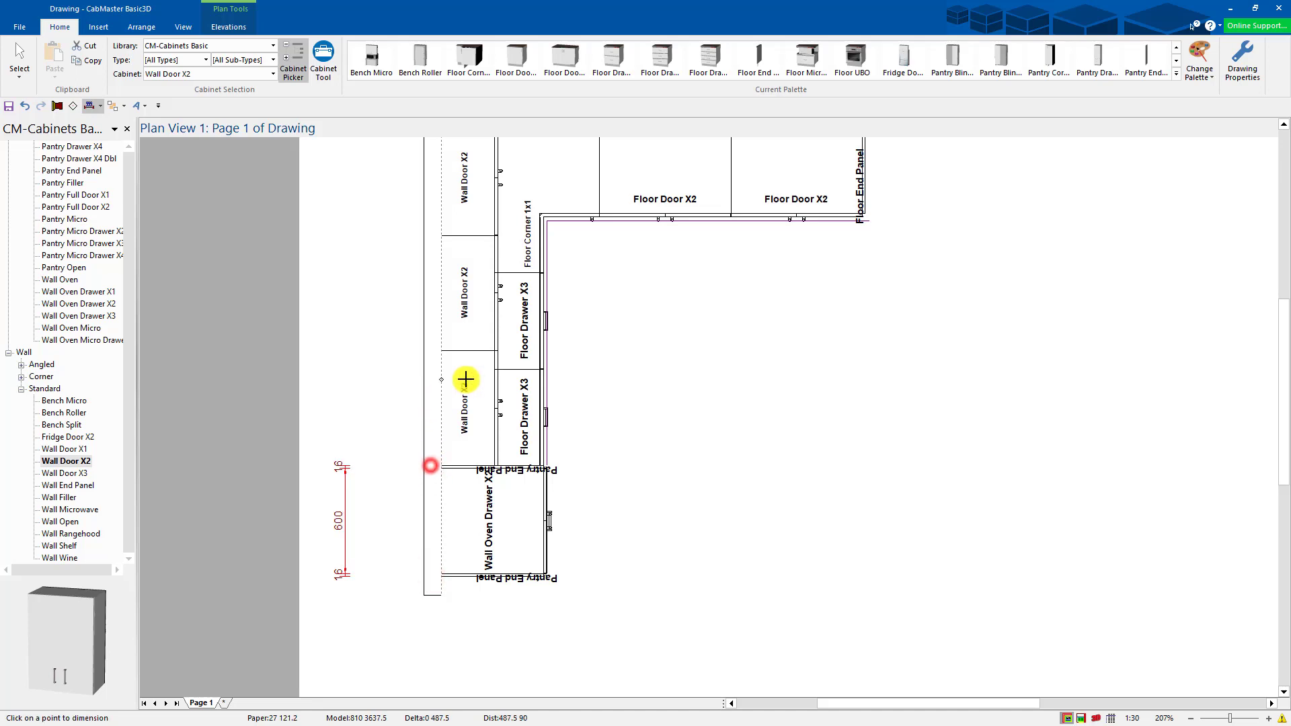
{"action": "left_click", "coordinate": [509, 370]}
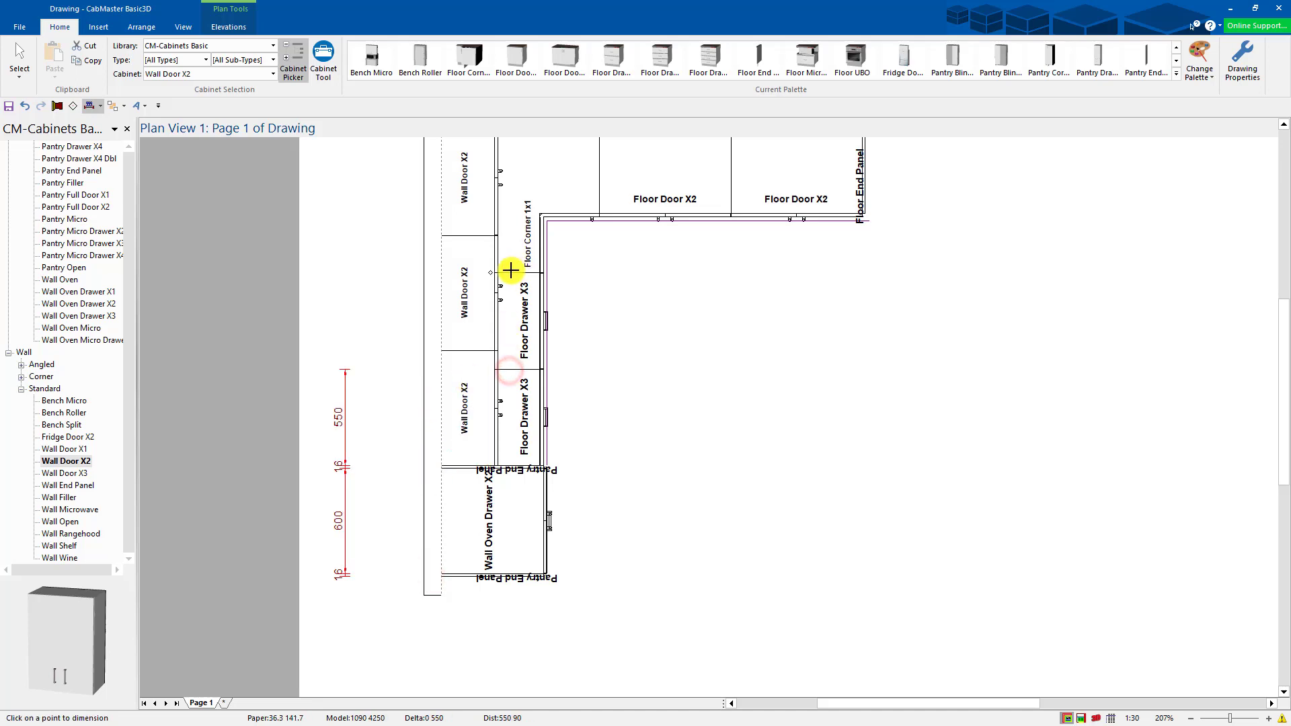
{"action": "scroll", "coordinate": [515, 262], "scroll_direction": "up", "scroll_amount": 2}
{"action": "left_click", "coordinate": [610, 338]}
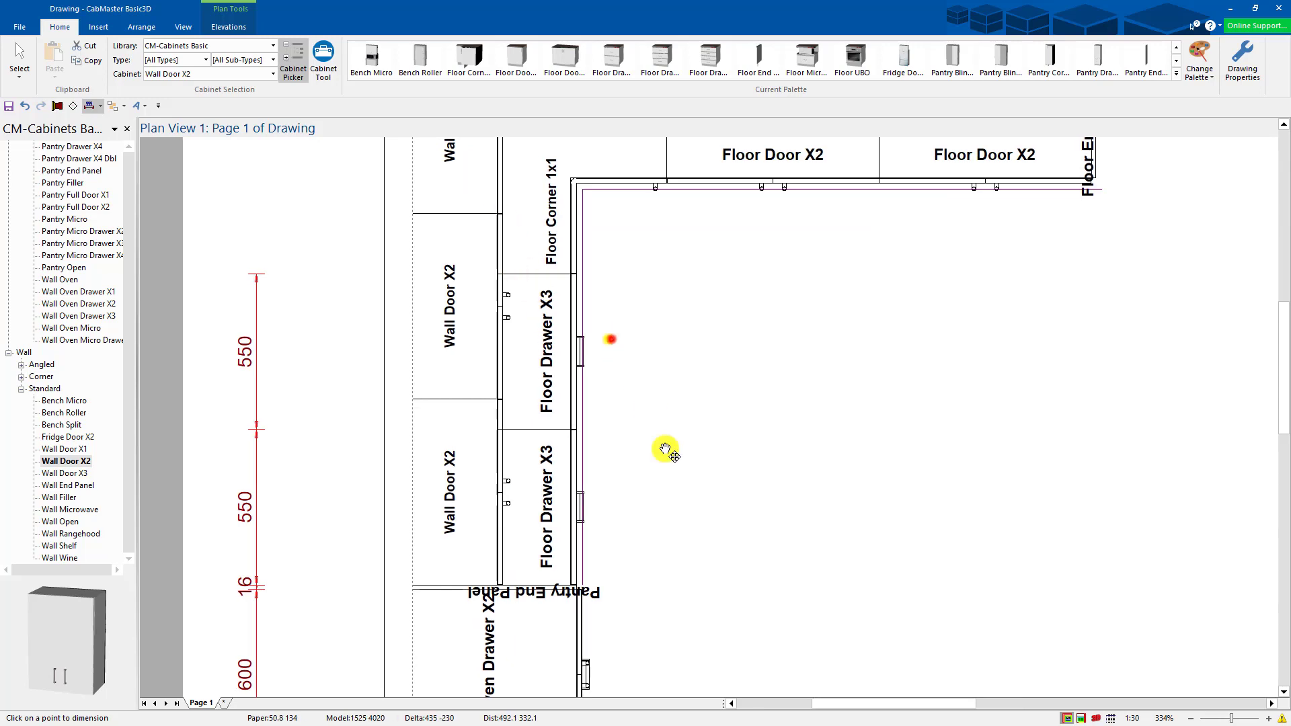
{"action": "scroll", "coordinate": [653, 437], "scroll_direction": "up", "scroll_amount": 1}
{"action": "left_click", "coordinate": [496, 324]}
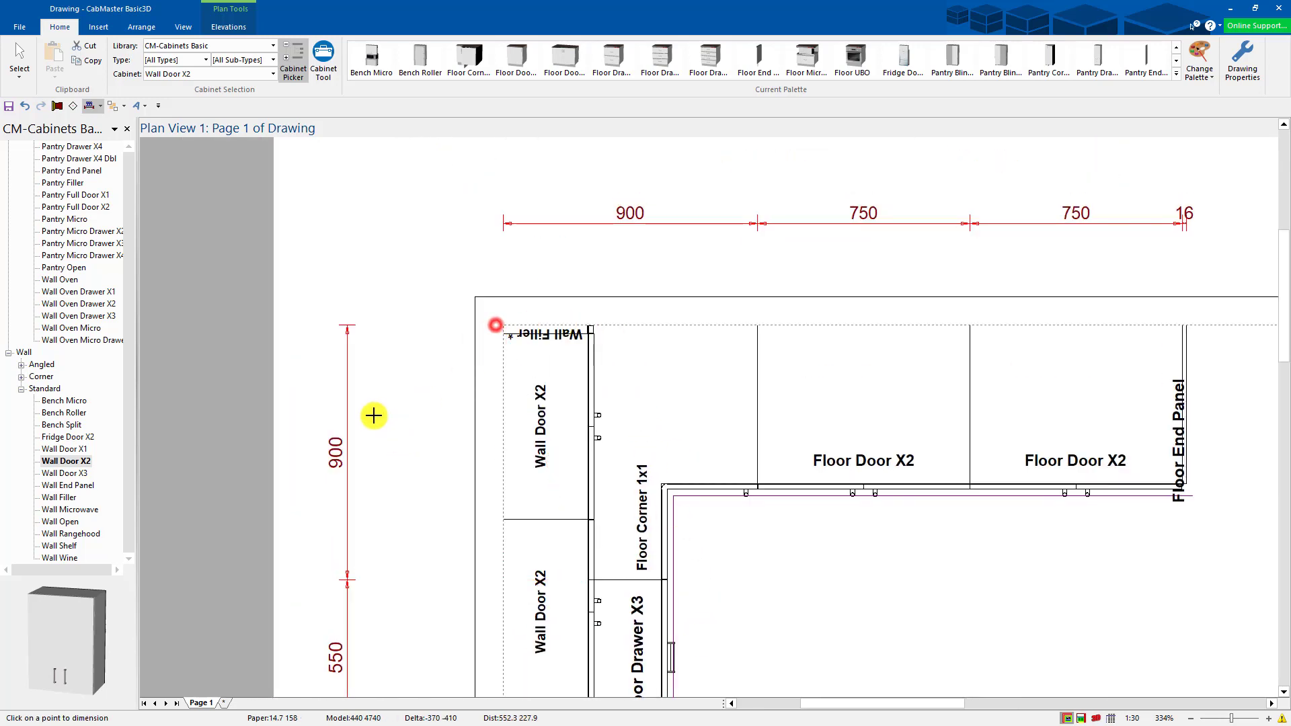
{"action": "scroll", "coordinate": [375, 403], "scroll_direction": "down", "scroll_amount": 2}
{"action": "scroll", "coordinate": [378, 383], "scroll_direction": "down", "scroll_amount": 3}
{"action": "scroll", "coordinate": [672, 524], "scroll_direction": "down", "scroll_amount": 1}
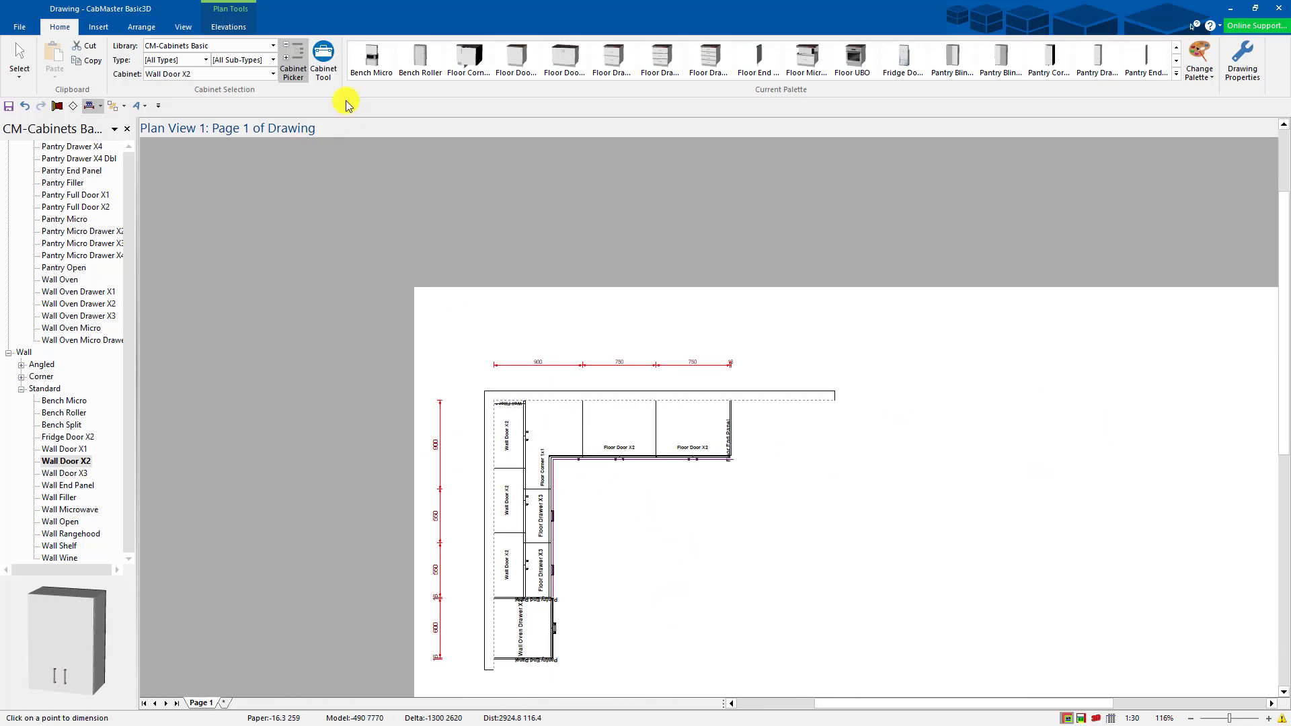
Step: Dimension the three left-wall Wall Door X2 cabinets, ending with the 657 top one
{"action": "left_click", "coordinate": [94, 106]}
{"action": "left_click", "coordinate": [662, 404]}
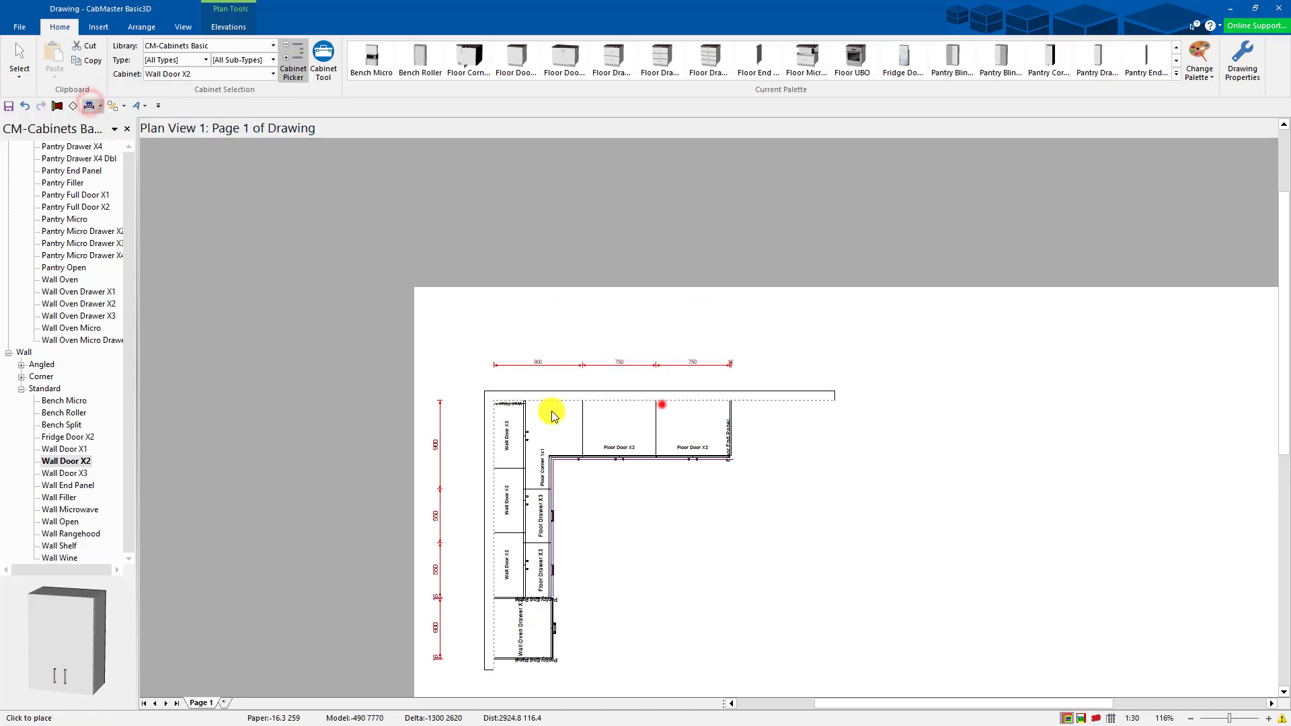
{"action": "left_click", "coordinate": [455, 479]}
{"action": "scroll", "coordinate": [470, 404], "scroll_direction": "up", "scroll_amount": 2}
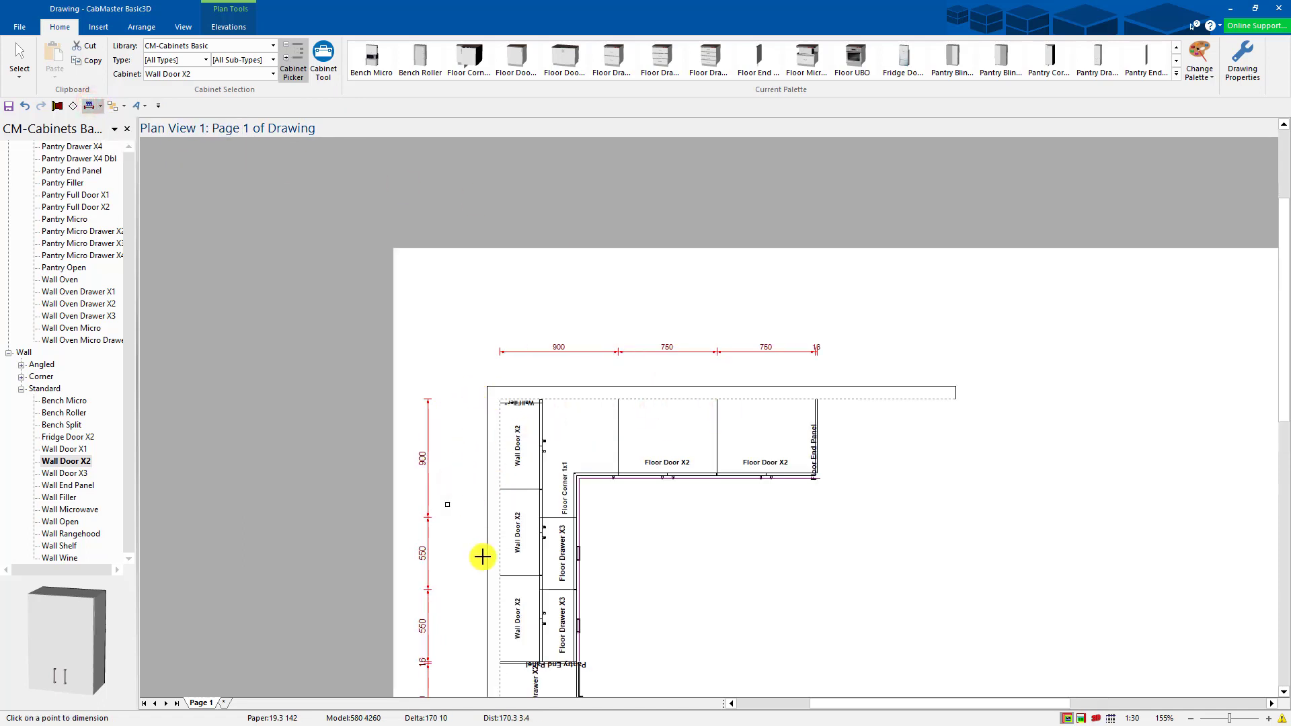
{"action": "left_click", "coordinate": [491, 661]}
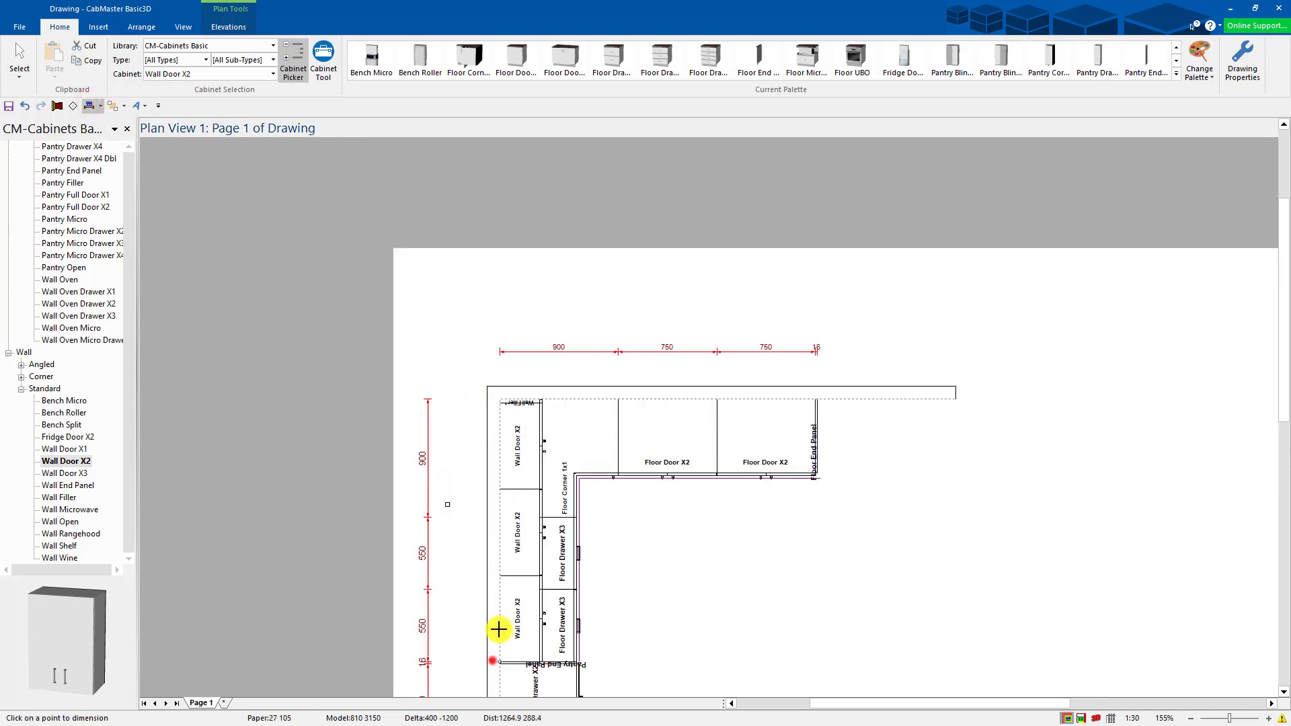
{"action": "left_click", "coordinate": [505, 573]}
{"action": "left_click", "coordinate": [506, 489]}
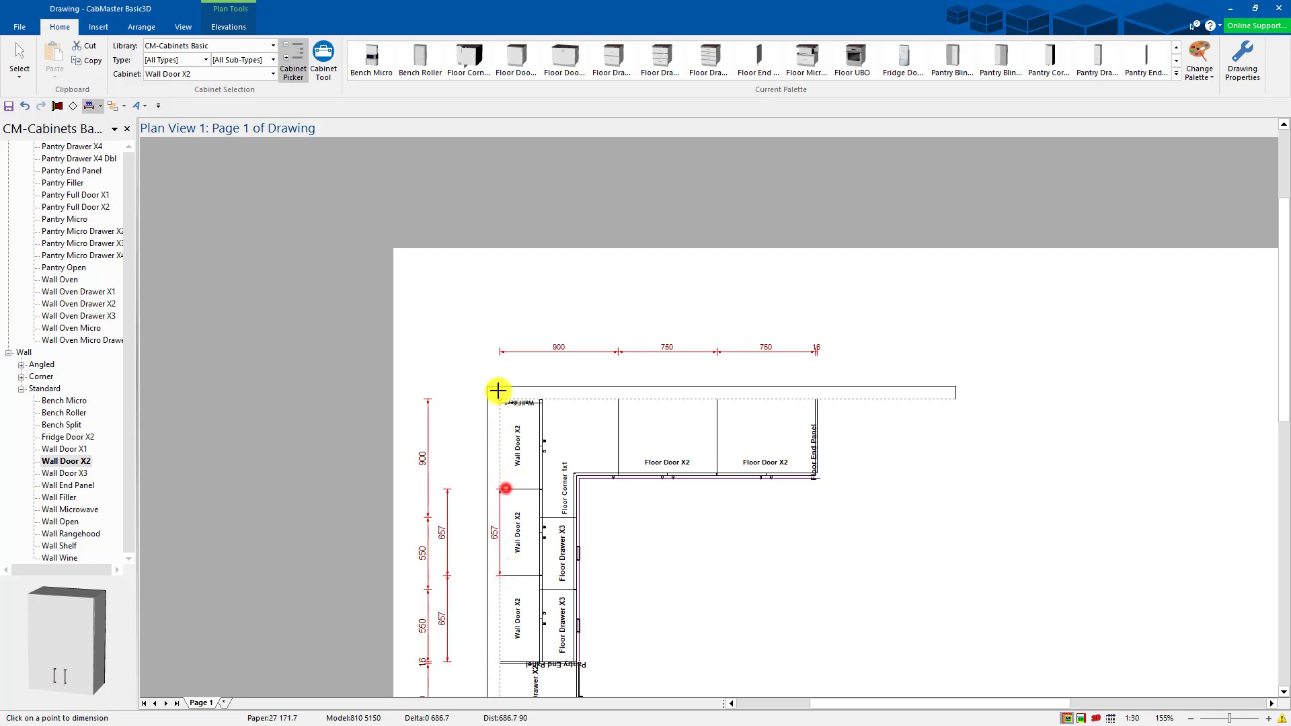
{"action": "left_click", "coordinate": [509, 401]}
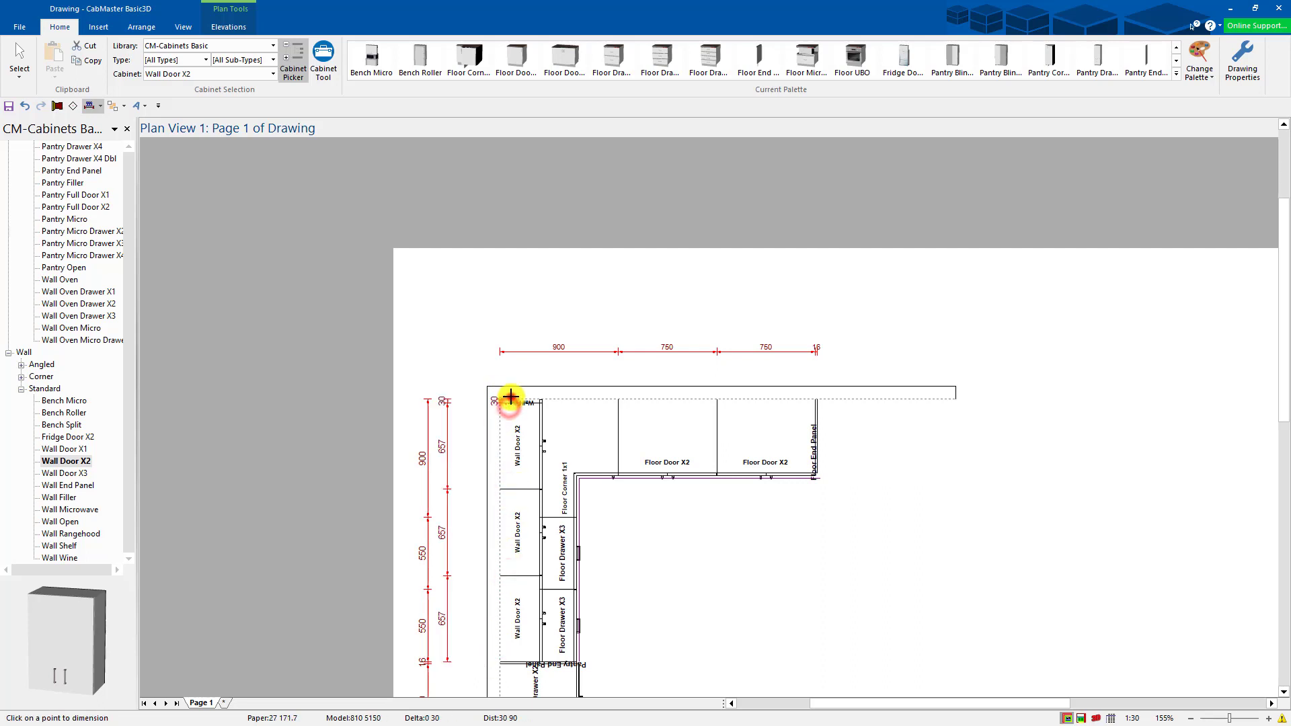
Step: Nudge the 657 and 900/550 dimension chains into position, then deselect and zoom out
{"action": "left_click", "coordinate": [20, 56]}
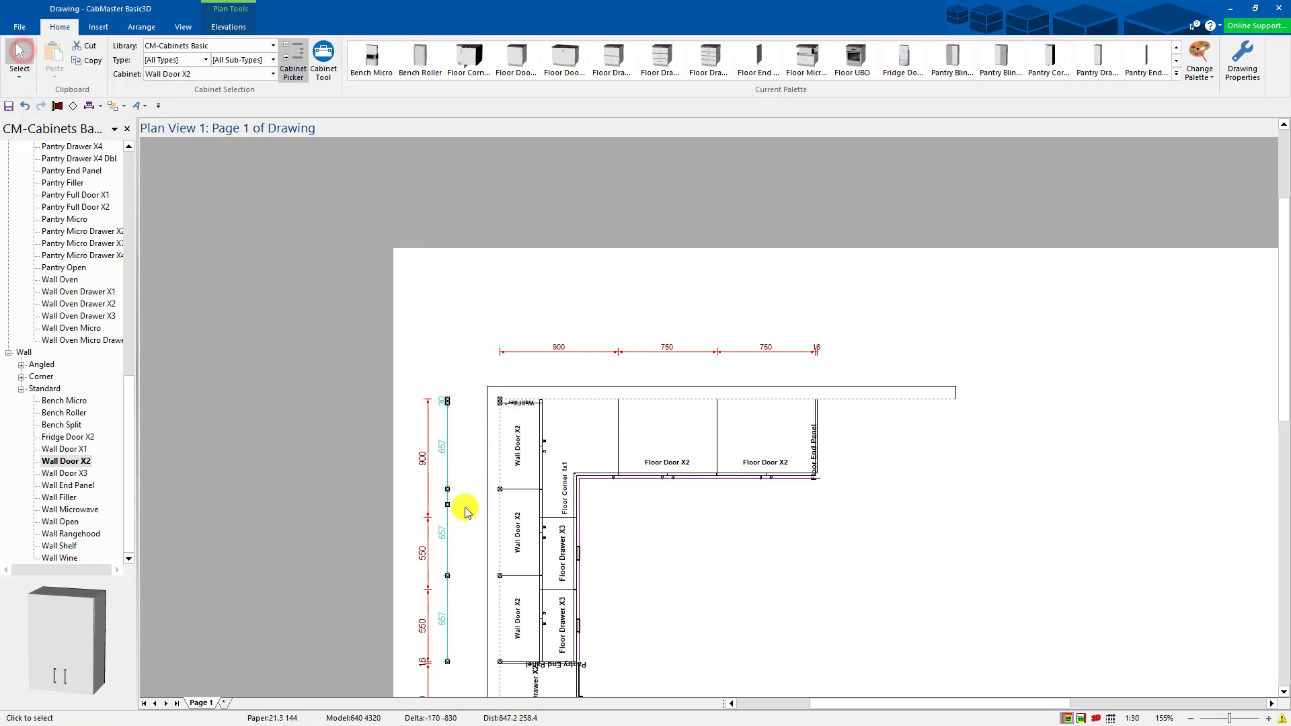
{"action": "scroll", "coordinate": [447, 502], "scroll_direction": "up", "scroll_amount": 1}
{"action": "mouse_move", "coordinate": [447, 502]}
{"action": "left_mouse_down"}
{"action": "mouse_move", "coordinate": [461, 507]}
{"action": "mouse_move", "coordinate": [447, 510]}
{"action": "left_mouse_up"}
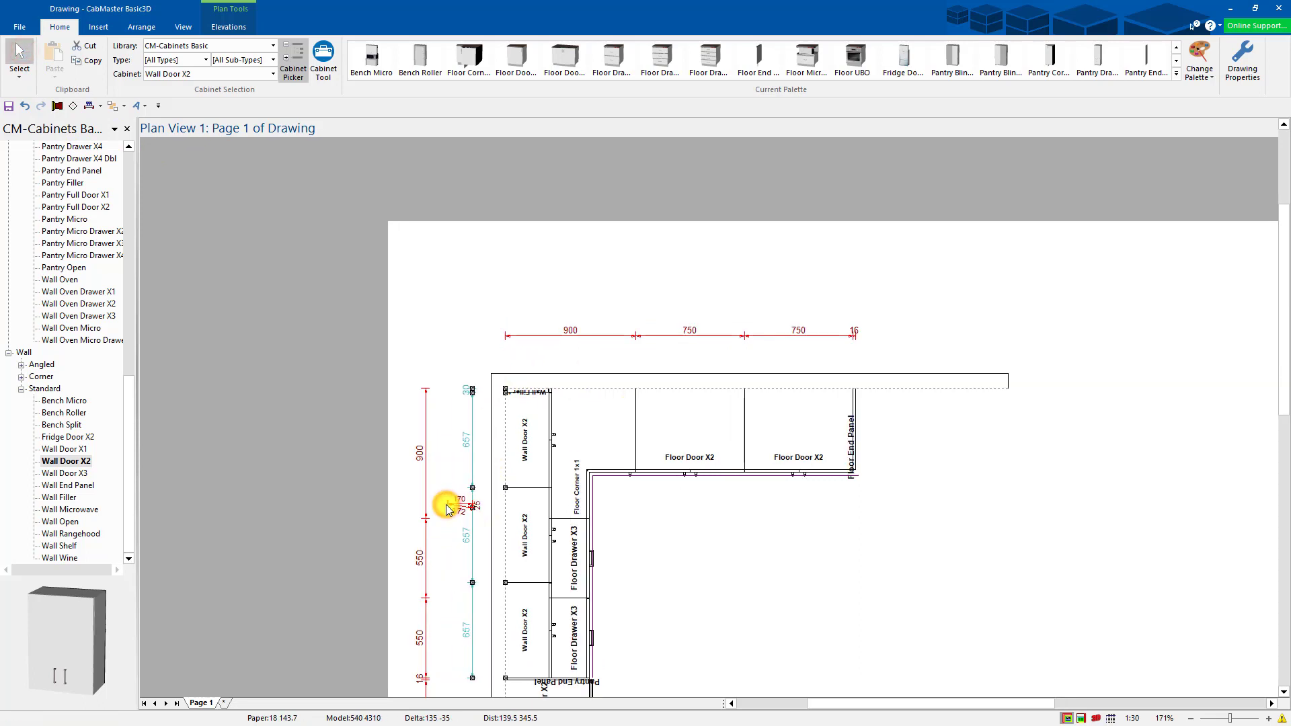
{"action": "scroll", "coordinate": [446, 502], "scroll_direction": "down", "scroll_amount": 2}
{"action": "left_click", "coordinate": [429, 615]}
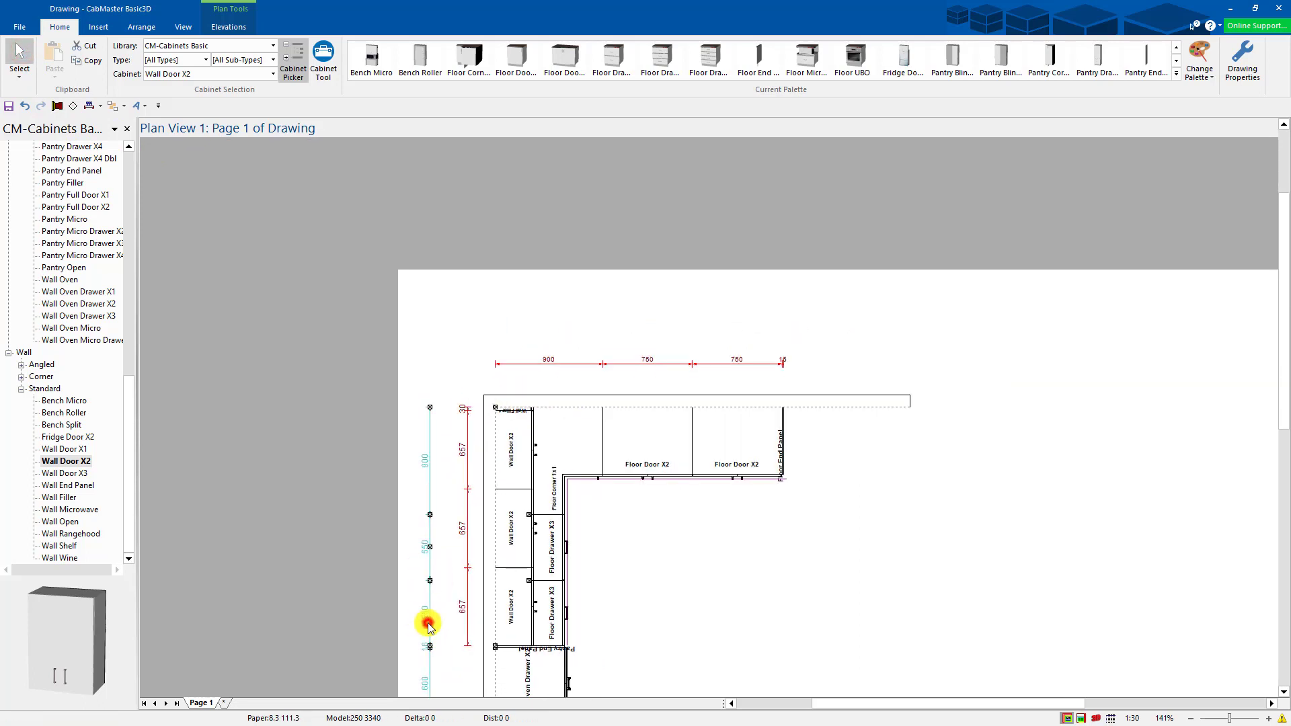
{"action": "left_click_drag", "start_coordinate": [432, 547], "coordinate": [441, 545]}
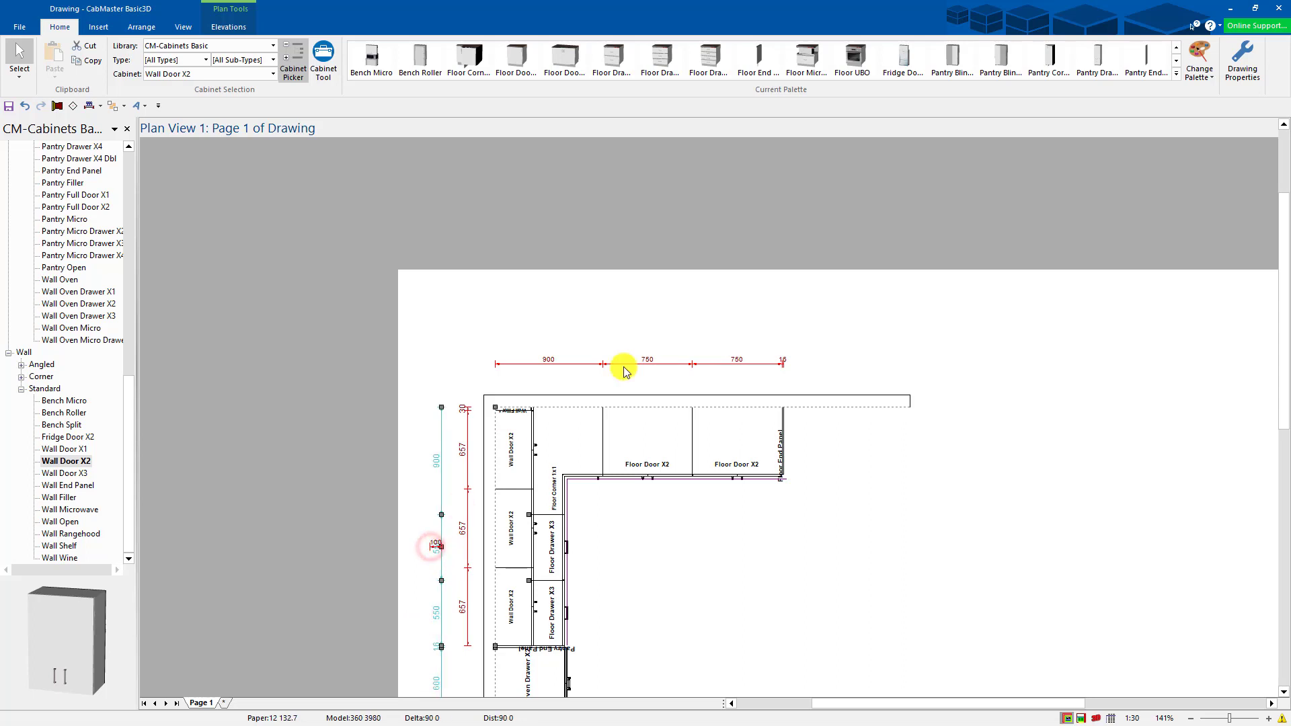
{"action": "left_click", "coordinate": [654, 364]}
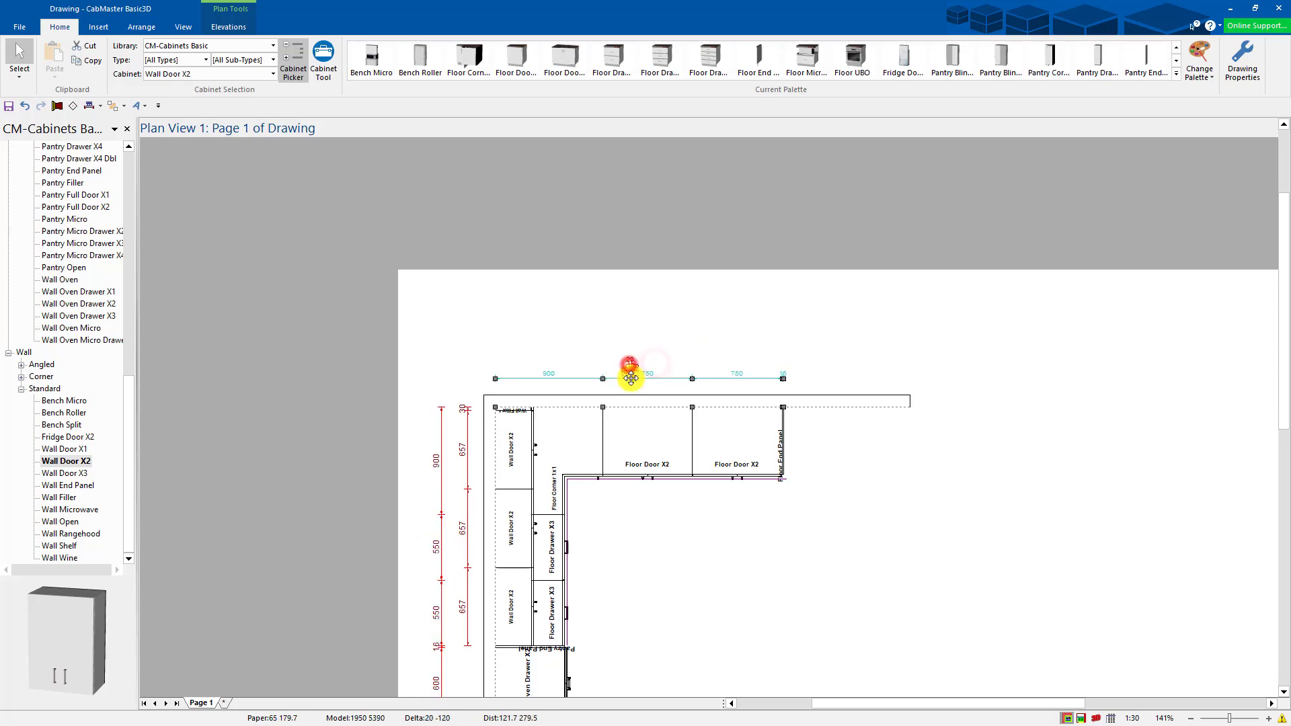
{"action": "left_click", "coordinate": [904, 482]}
{"action": "scroll", "coordinate": [861, 457], "scroll_direction": "down", "scroll_amount": 2}
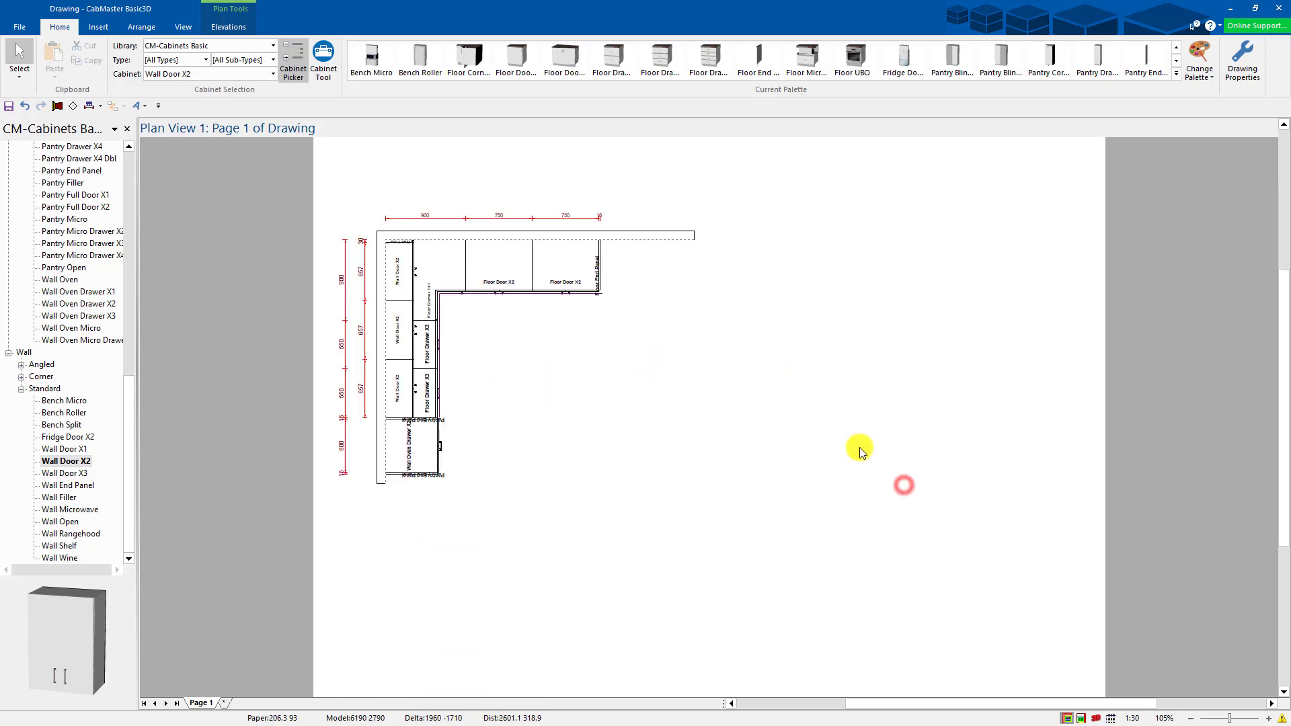
Step: Generate an Auto Elevation of the top wall and place it right of the plan
{"action": "left_click", "coordinate": [525, 237]}
{"action": "right_click", "coordinate": [525, 237]}
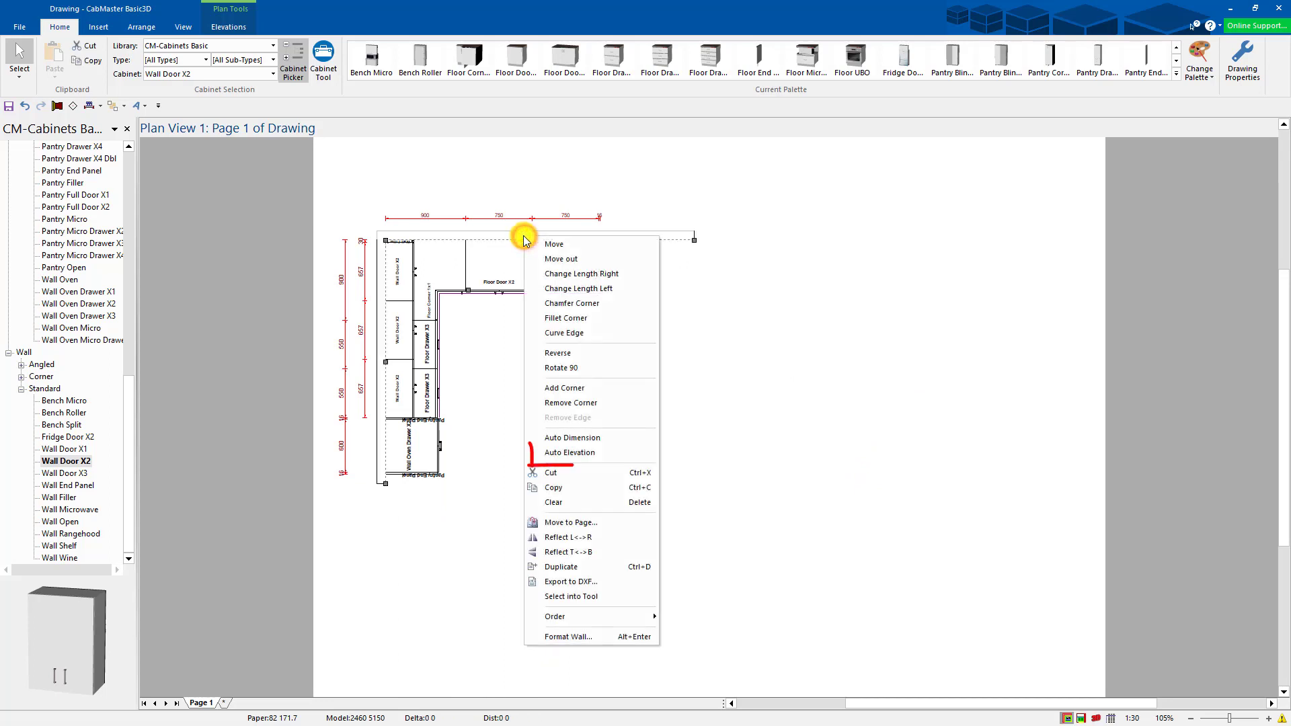
{"action": "left_click", "coordinate": [580, 453]}
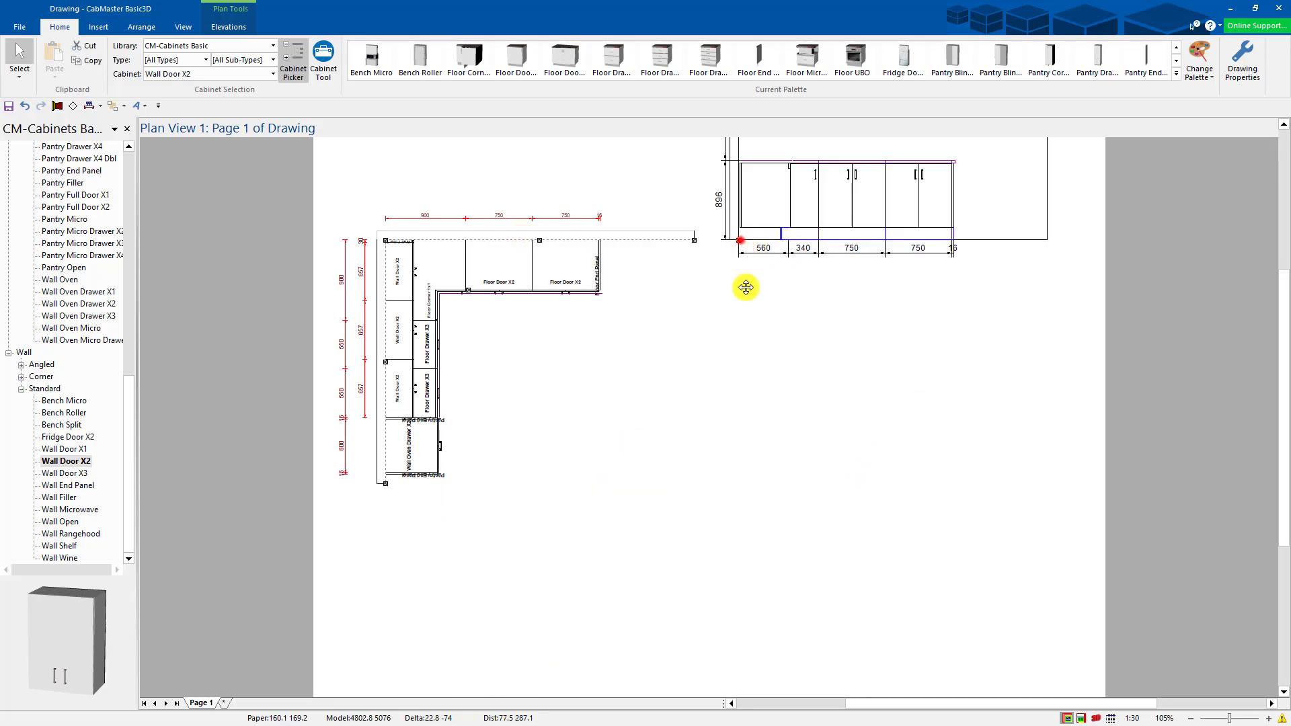
{"action": "left_click", "coordinate": [748, 399]}
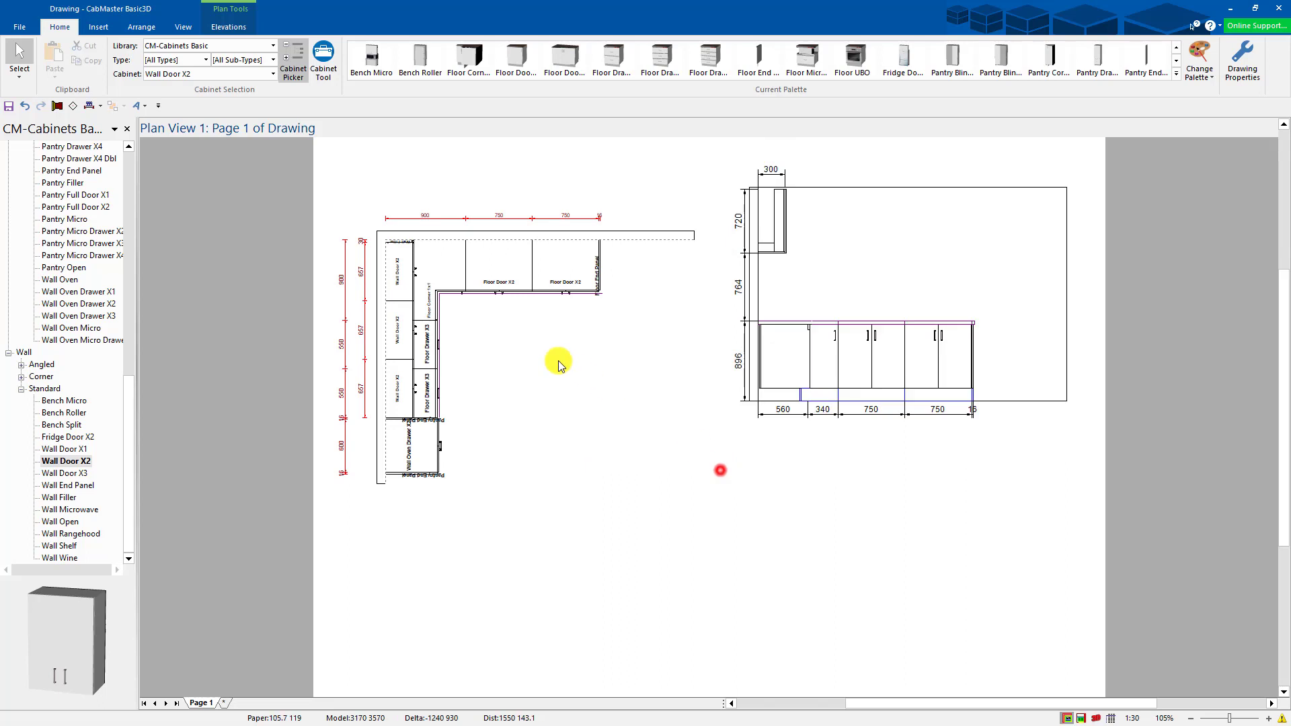
Step: Generate the left wall's elevation and move it below the first, at lower right
{"action": "right_click", "coordinate": [382, 355]}
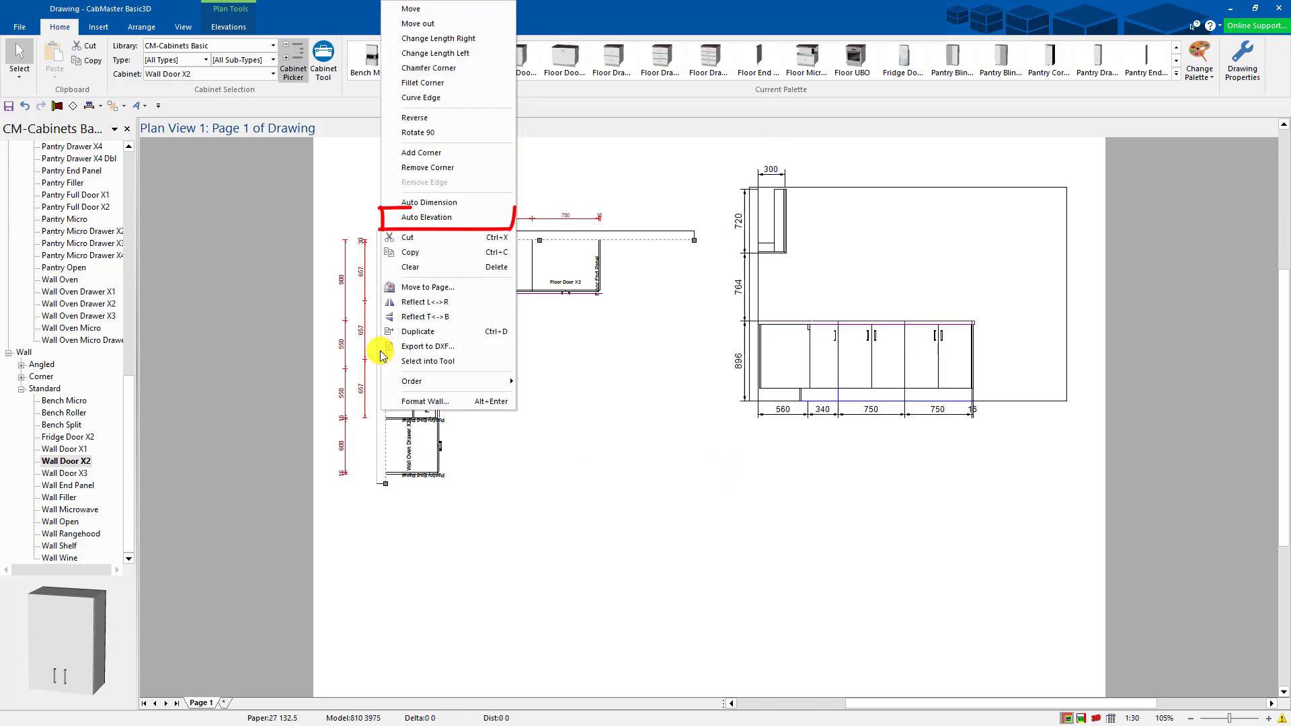
{"action": "left_click", "coordinate": [427, 218]}
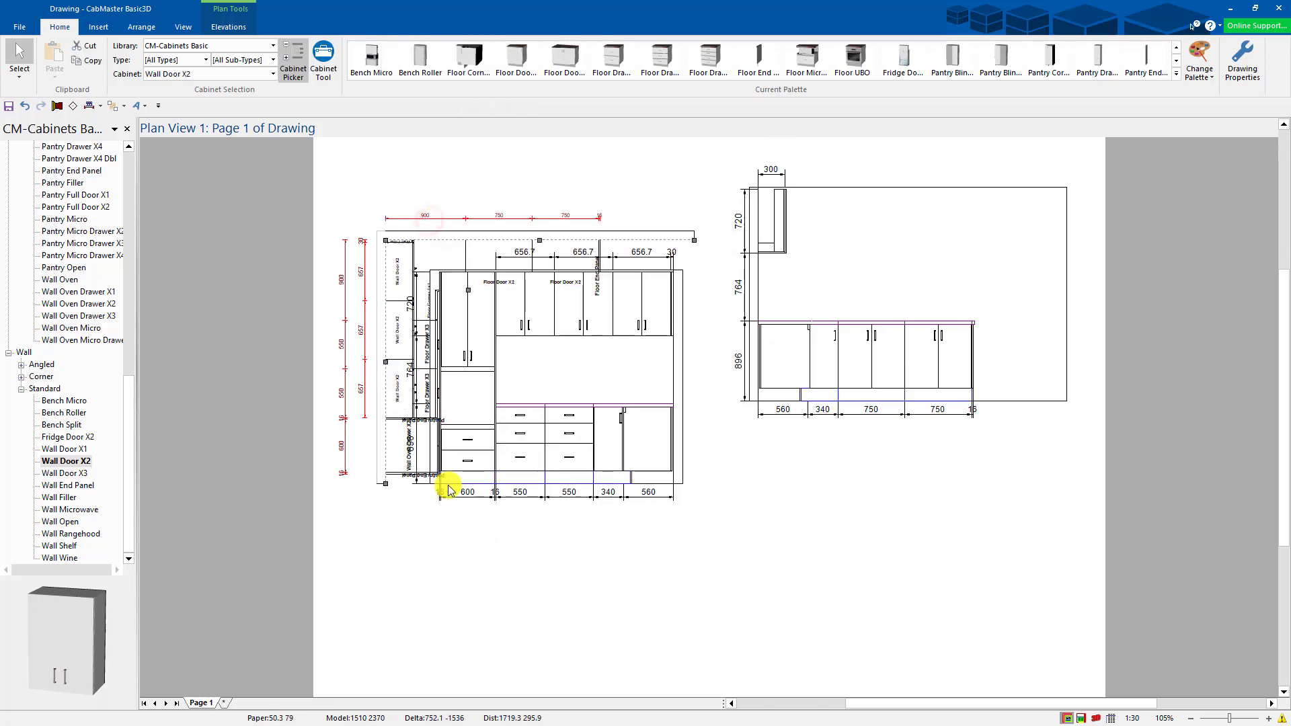
{"action": "mouse_move", "coordinate": [428, 489]}
{"action": "left_mouse_down"}
{"action": "mouse_move", "coordinate": [539, 553]}
{"action": "mouse_move", "coordinate": [784, 648]}
{"action": "mouse_move", "coordinate": [785, 672]}
{"action": "mouse_move", "coordinate": [743, 681]}
{"action": "left_mouse_up"}
{"action": "left_click", "coordinate": [822, 267]}
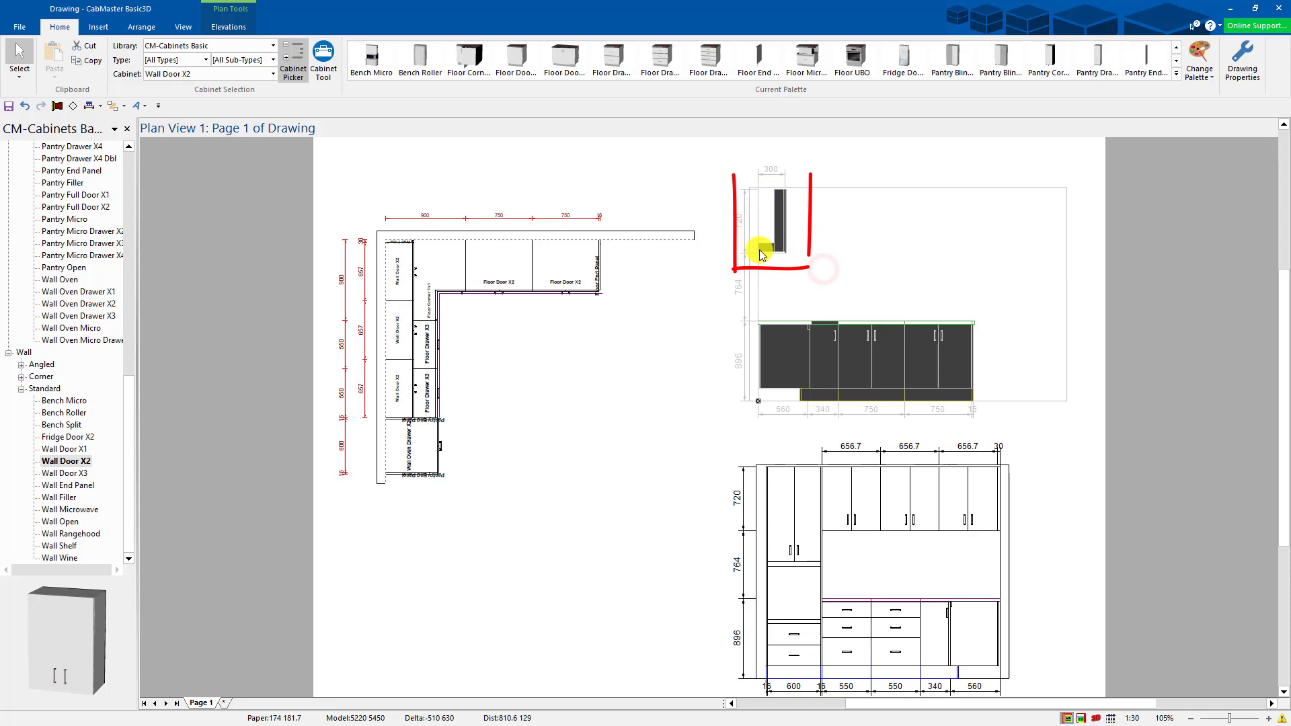
{"action": "left_click", "coordinate": [699, 326]}
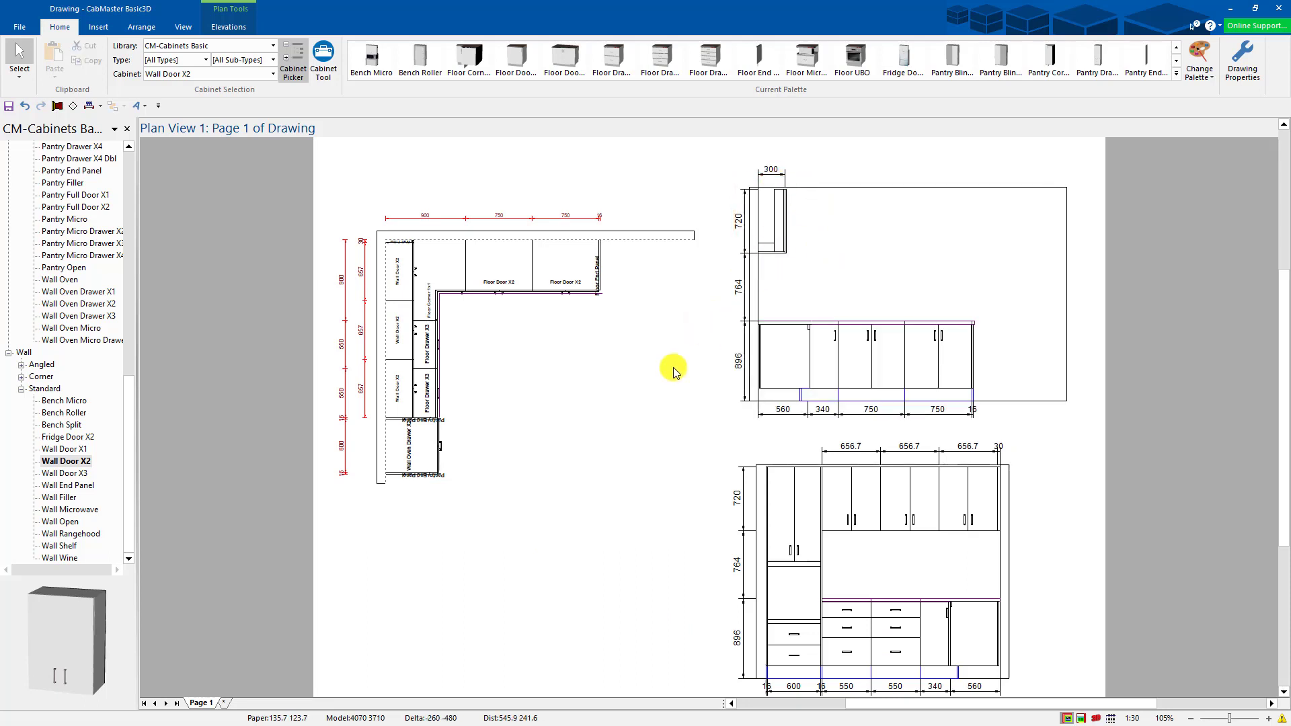
Step: Change the upper elevation's Style Infront distance to 50mm and apply it
{"action": "double_click", "coordinate": [757, 402]}
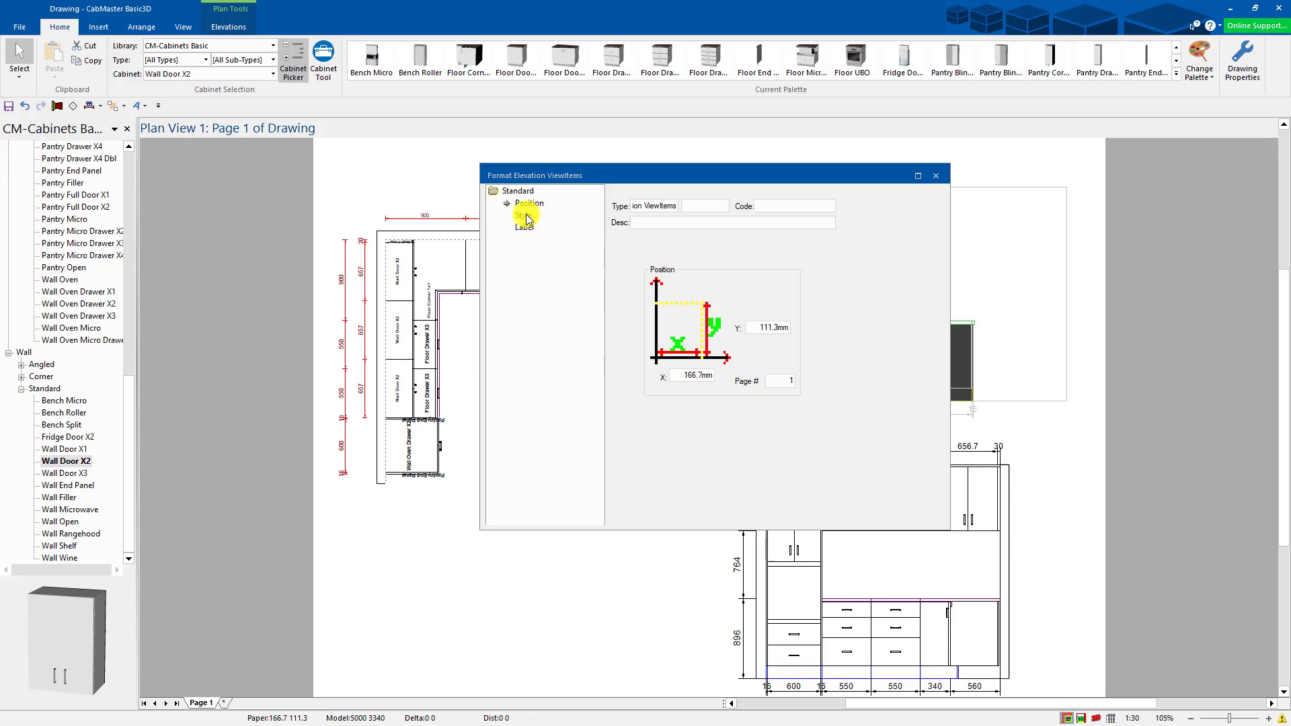
{"action": "left_click", "coordinate": [524, 216]}
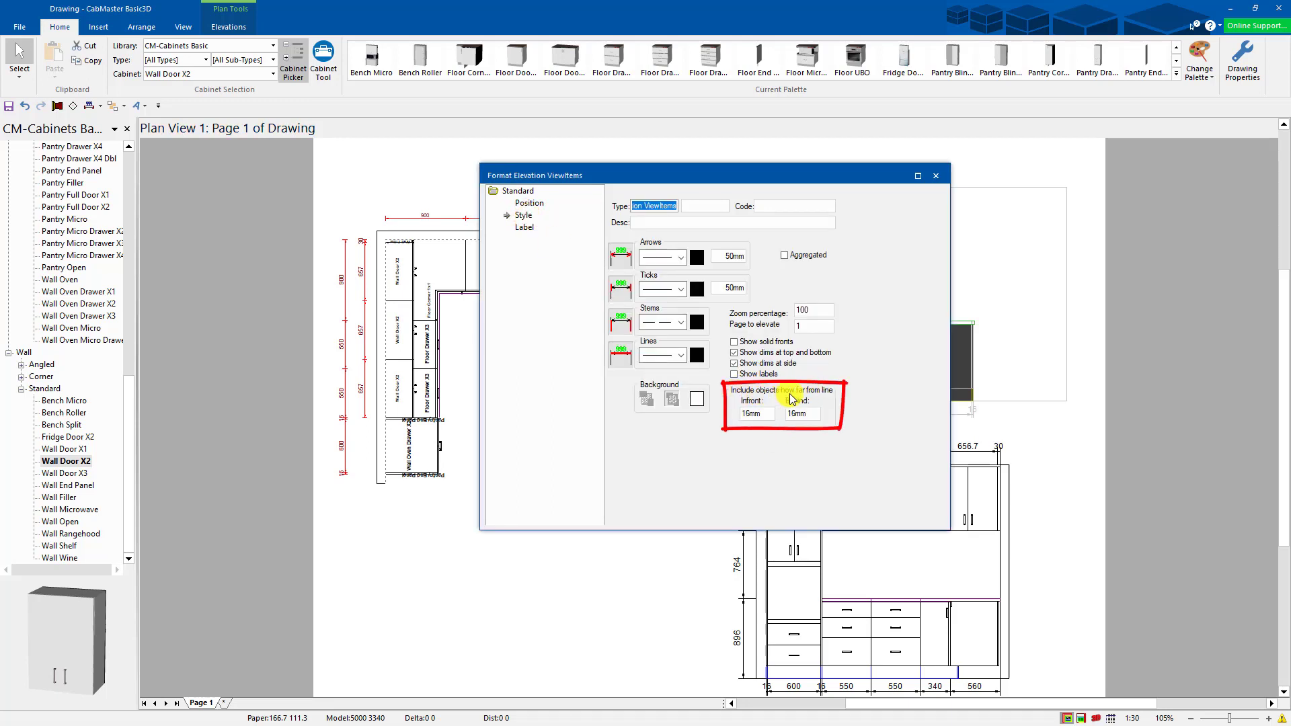
{"action": "double_click", "coordinate": [764, 414]}
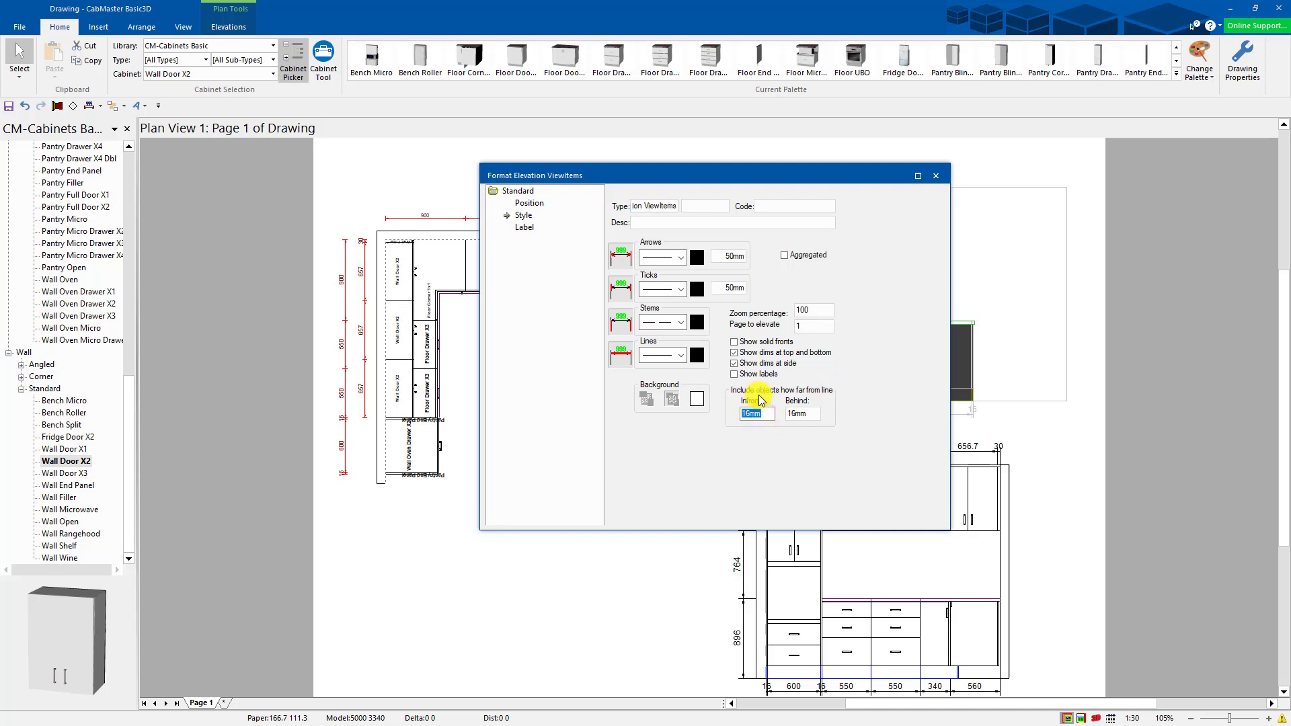
{"action": "type", "text": "50"}
{"action": "key", "text": "Tab"}
{"action": "left_click_drag", "start_coordinate": [840, 173], "coordinate": [562, 181]}
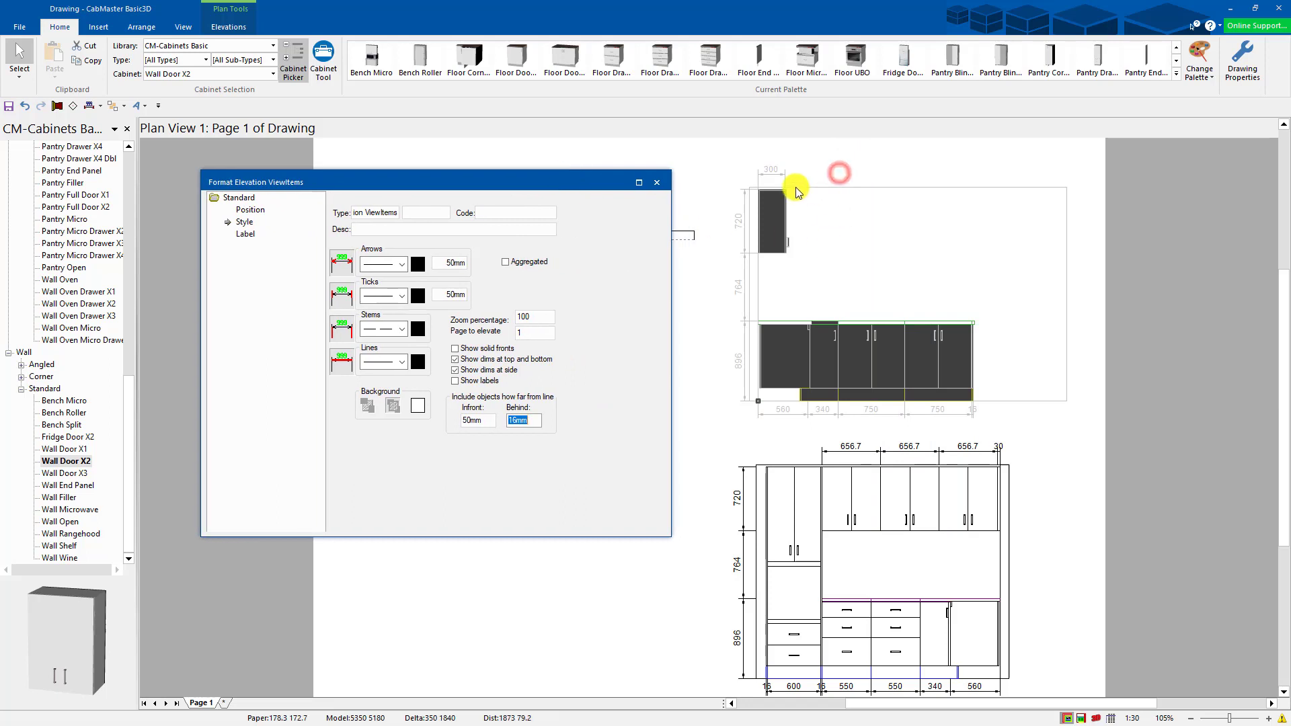
{"action": "left_click", "coordinate": [659, 184]}
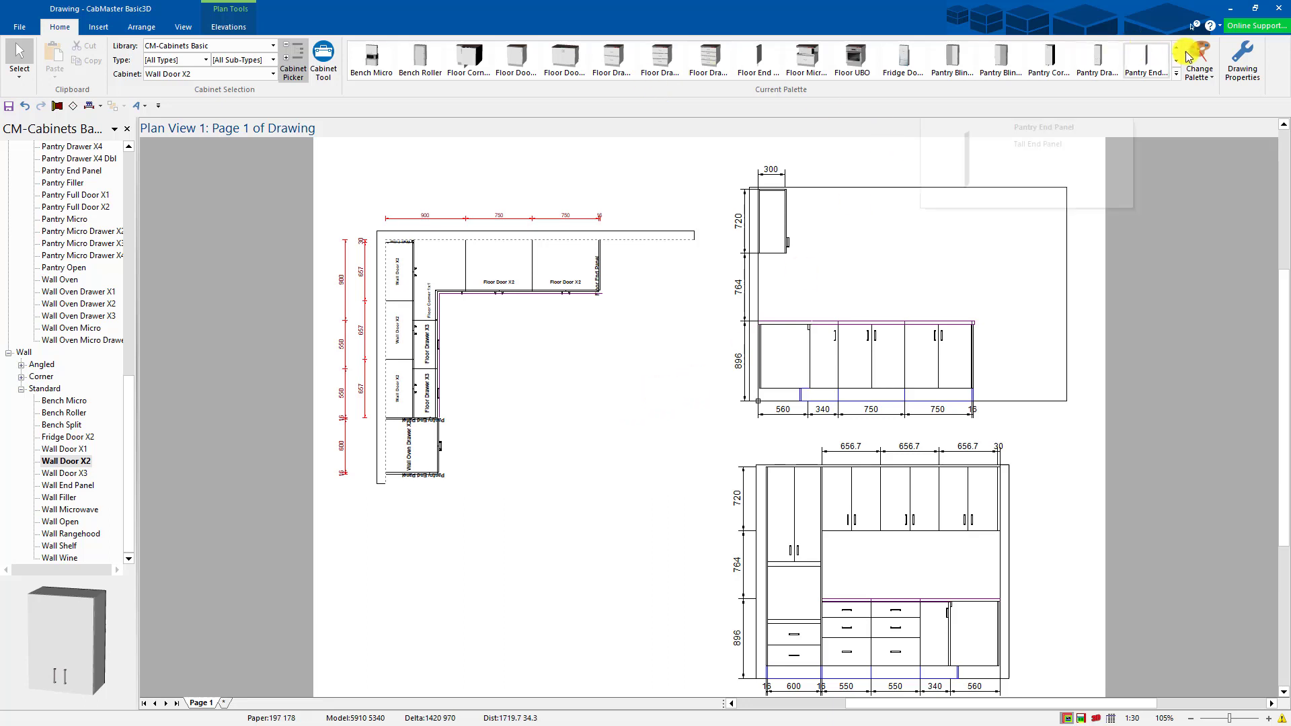
{"action": "left_click", "coordinate": [1200, 68]}
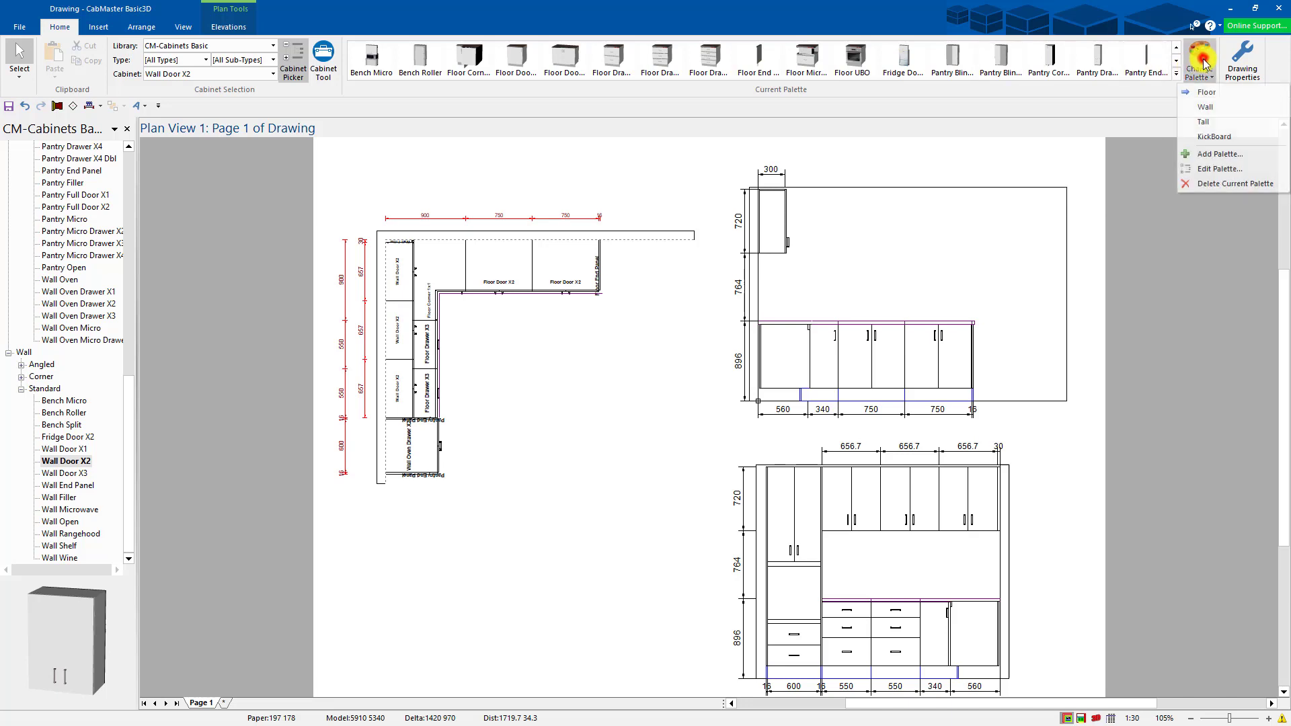
{"action": "left_click", "coordinate": [1220, 169]}
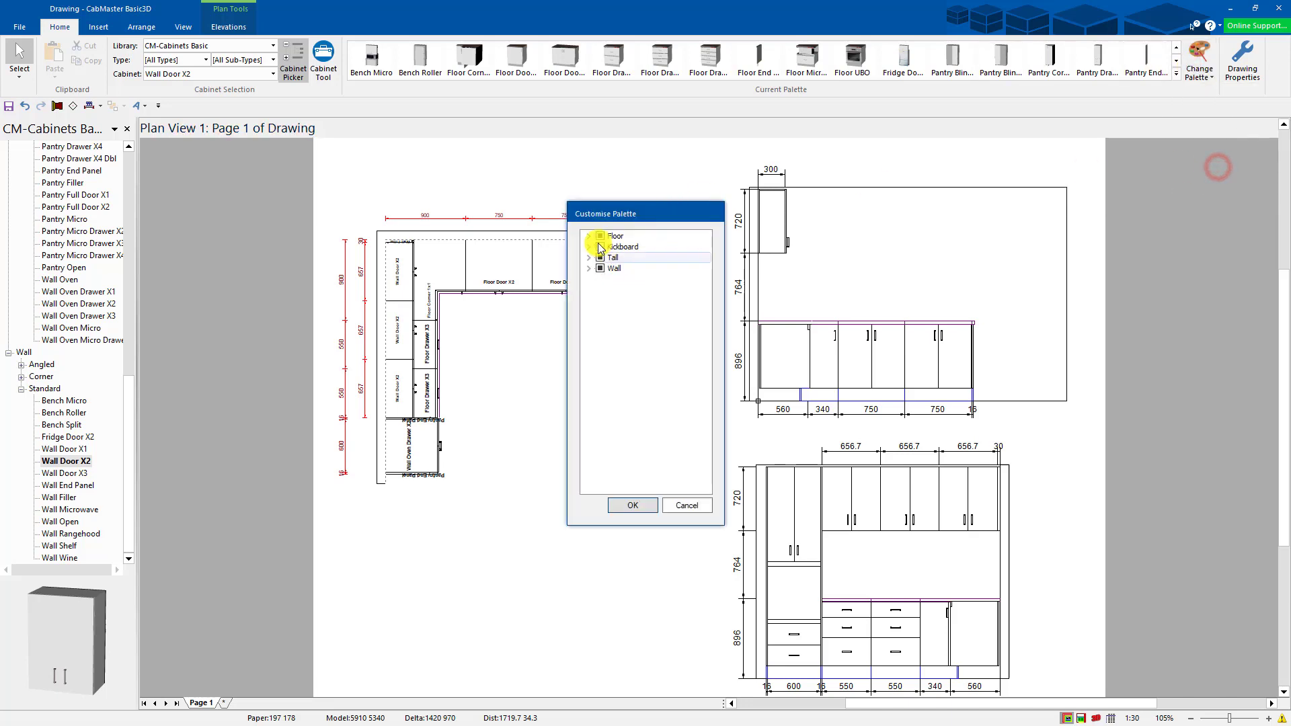
{"action": "left_click", "coordinate": [588, 268]}
{"action": "left_click", "coordinate": [602, 301]}
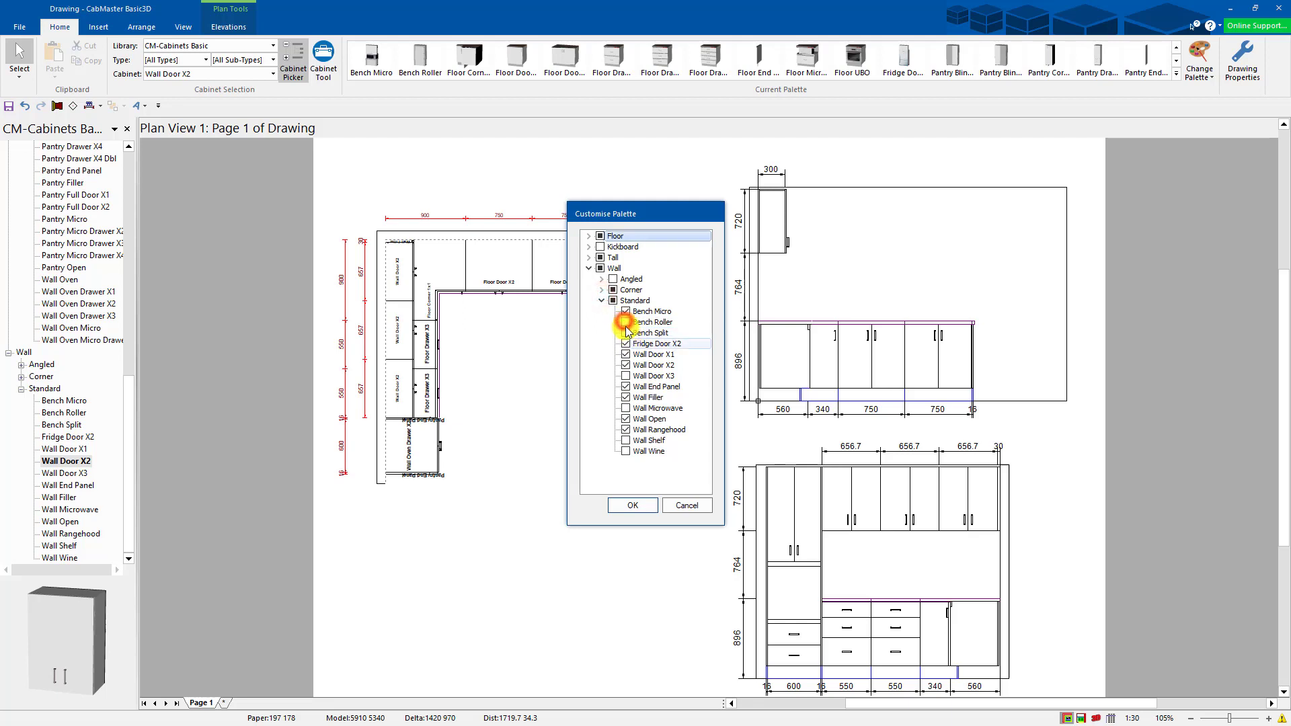
{"action": "left_click", "coordinate": [638, 506]}
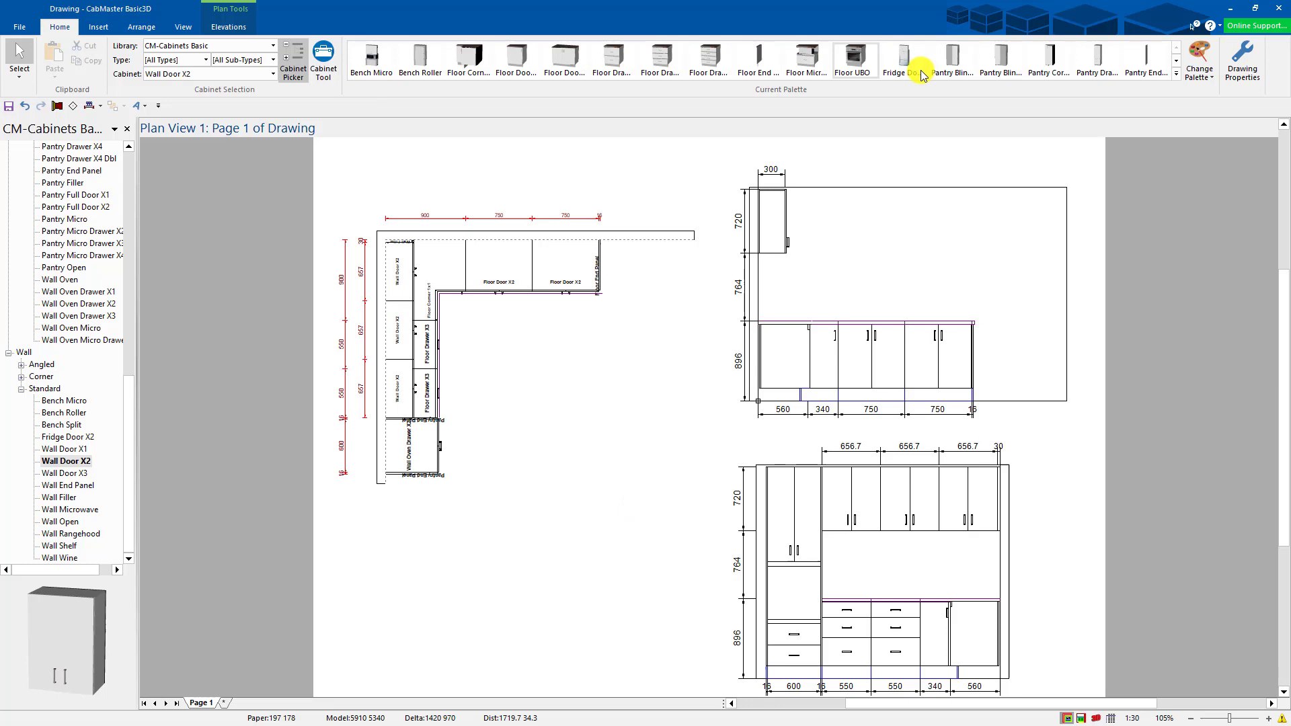
{"action": "left_click_drag", "start_coordinate": [128, 431], "coordinate": [127, 245]}
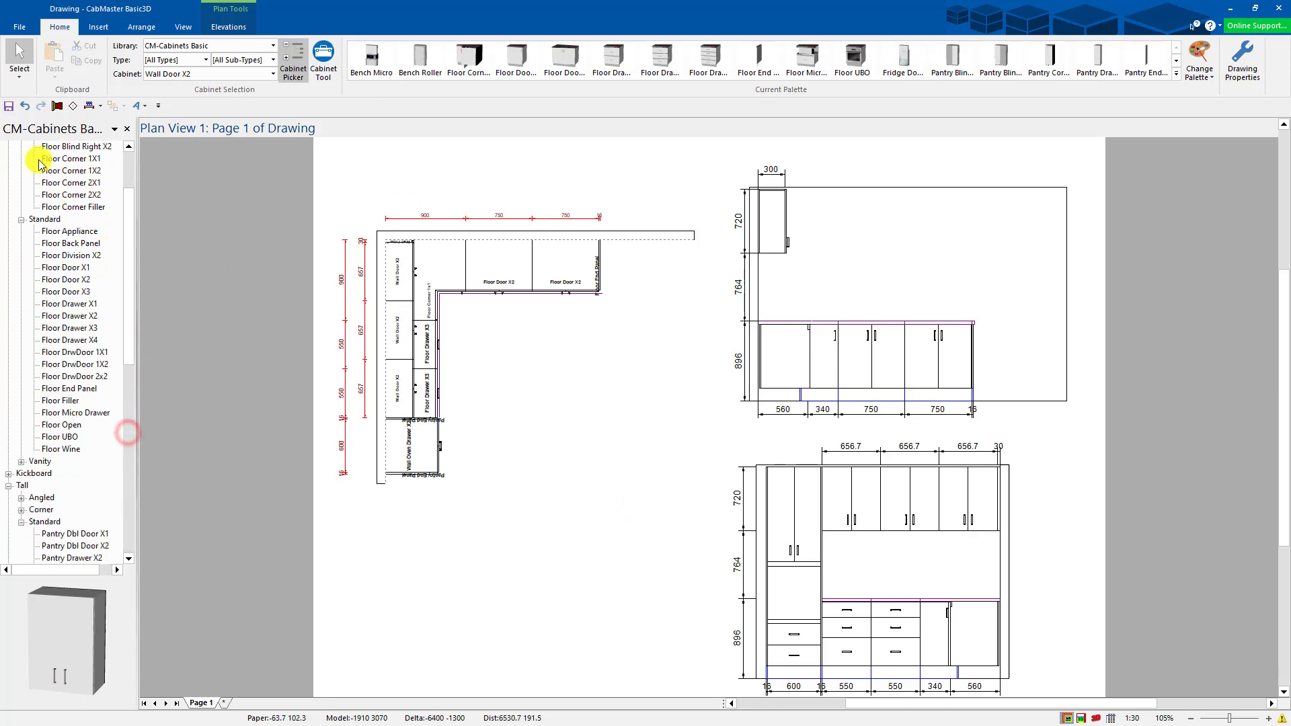
{"action": "left_click_drag", "start_coordinate": [128, 306], "coordinate": [127, 262]}
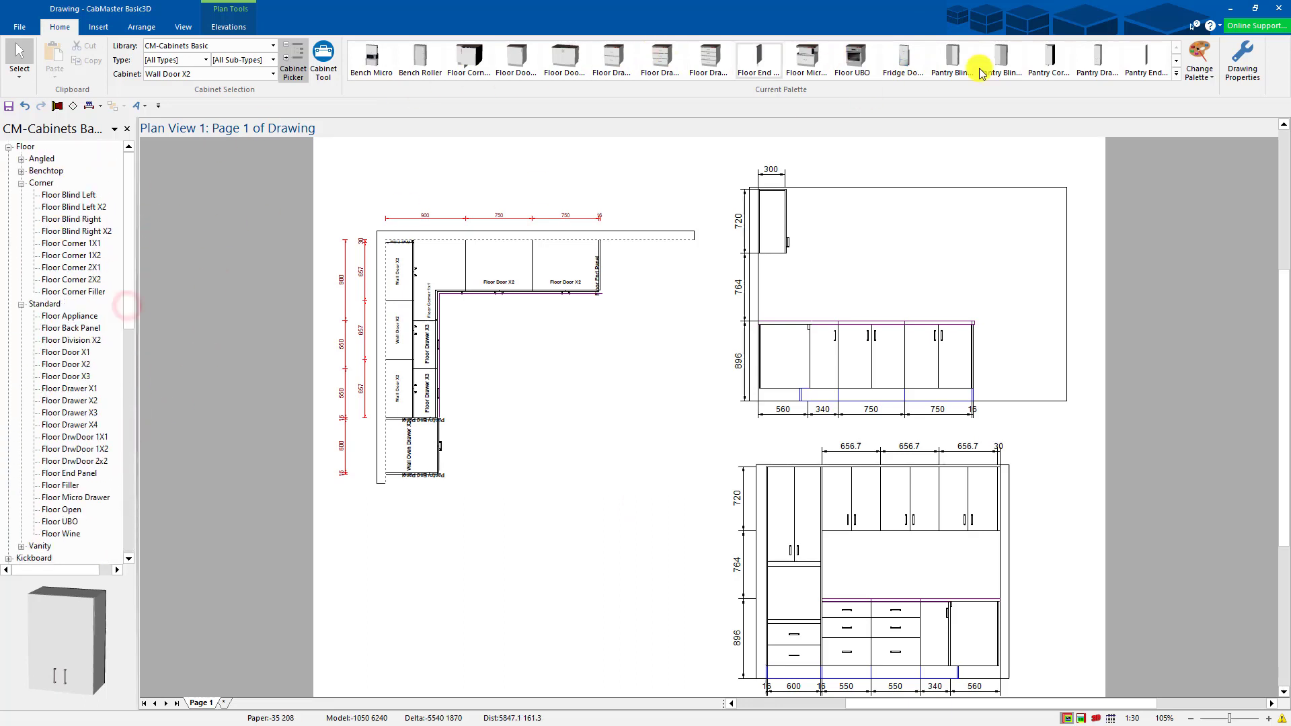
{"action": "left_click", "coordinate": [21, 183]}
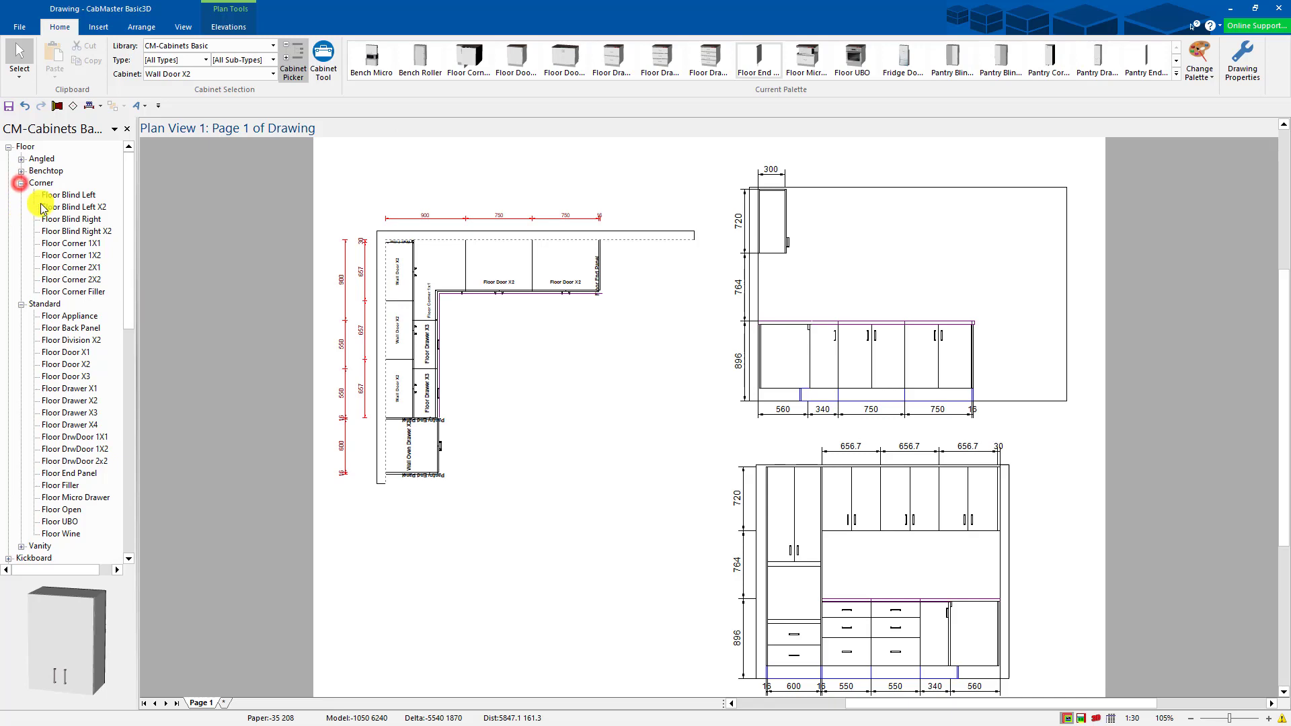
{"action": "left_click", "coordinate": [293, 61]}
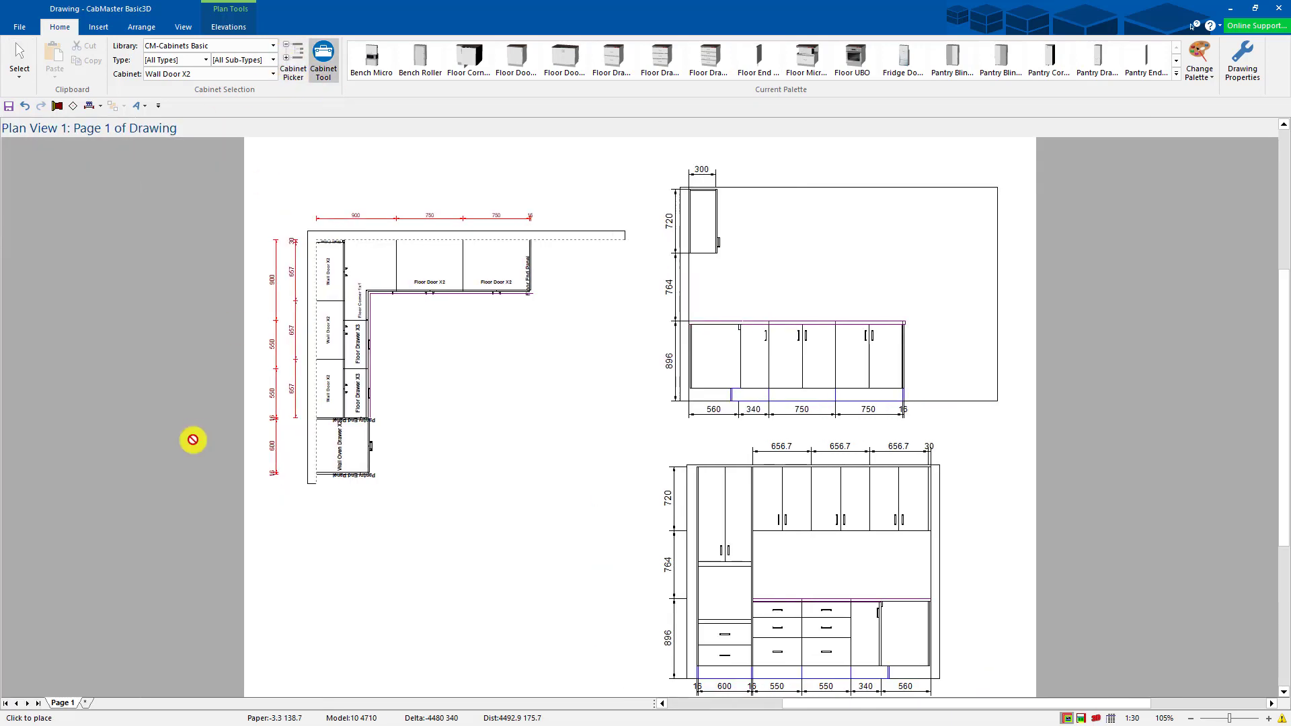
{"action": "left_click", "coordinate": [290, 60]}
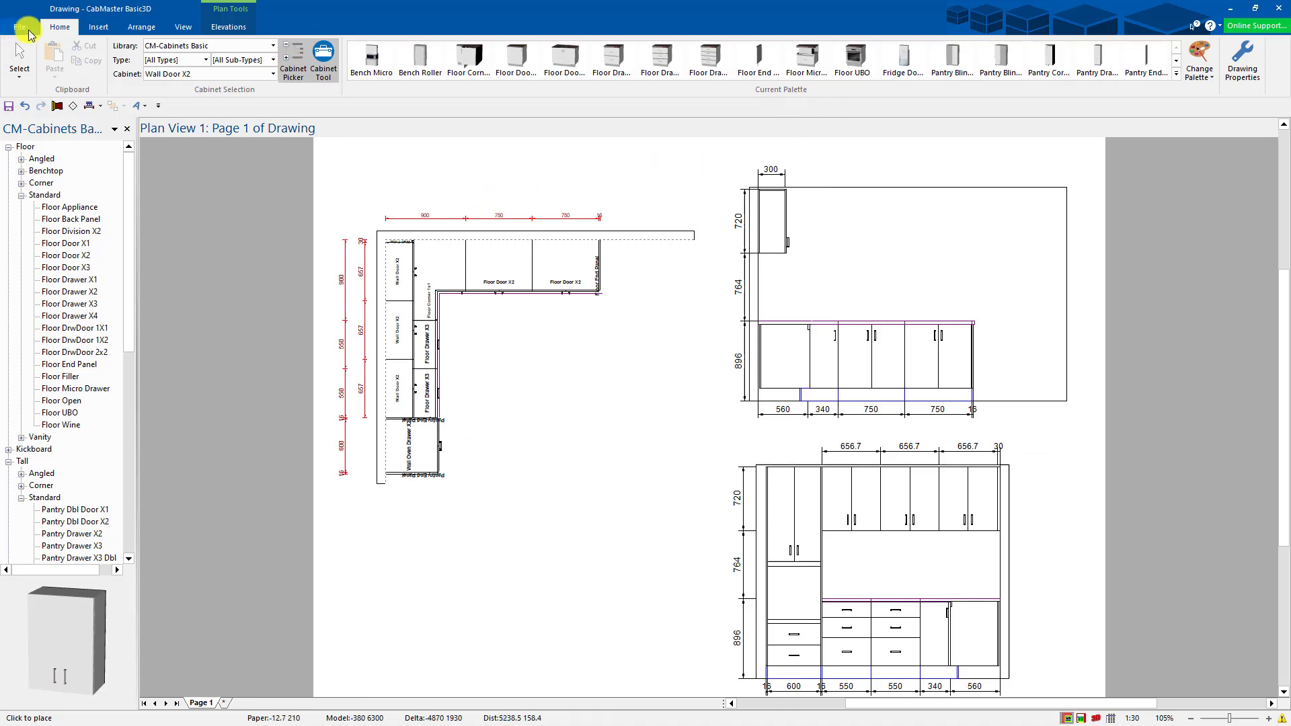
Step: Run the Board 2 Column.rpt report from File > Report with default parameter values
{"action": "left_click", "coordinate": [28, 32]}
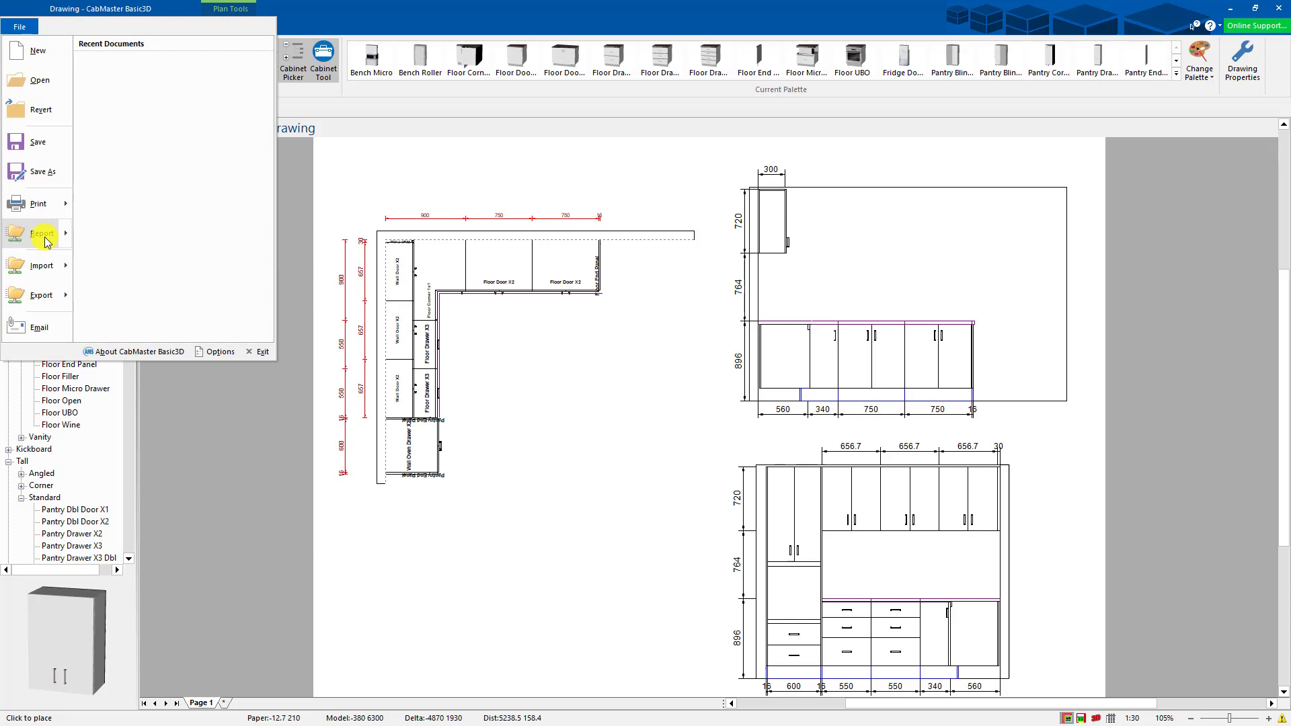
{"action": "left_click", "coordinate": [44, 237]}
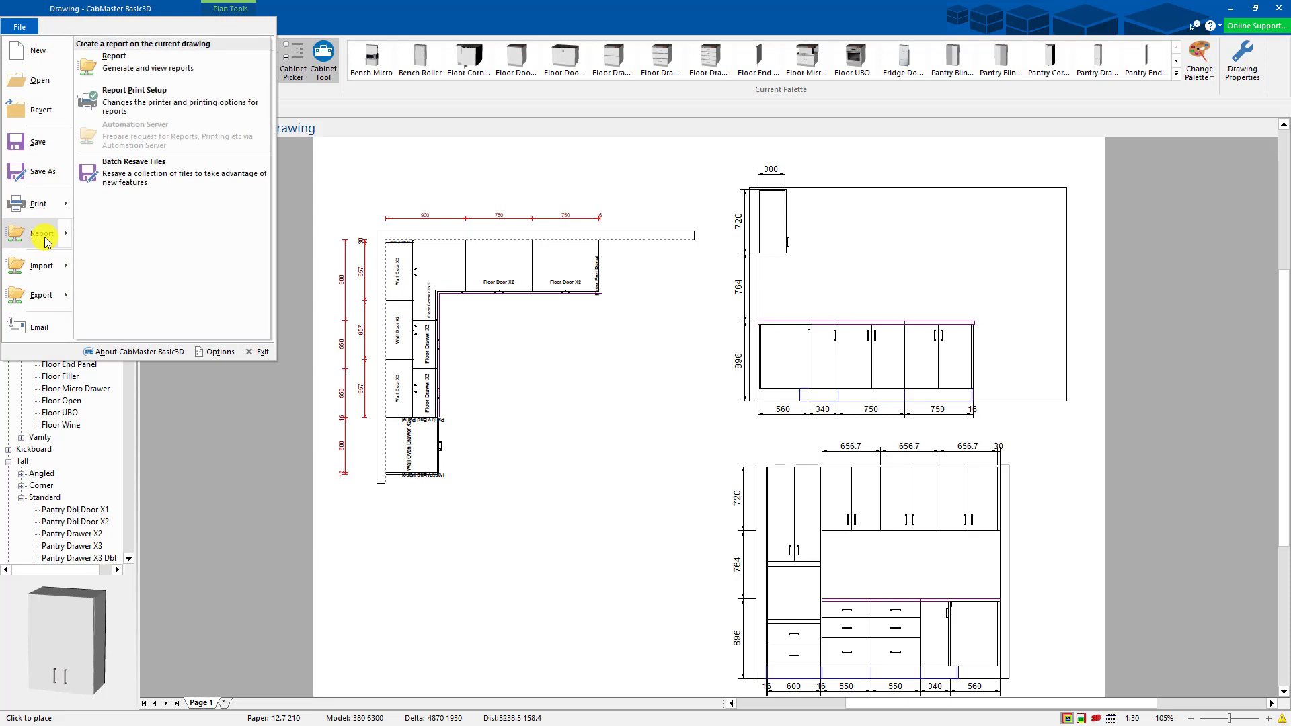
{"action": "left_click", "coordinate": [148, 67]}
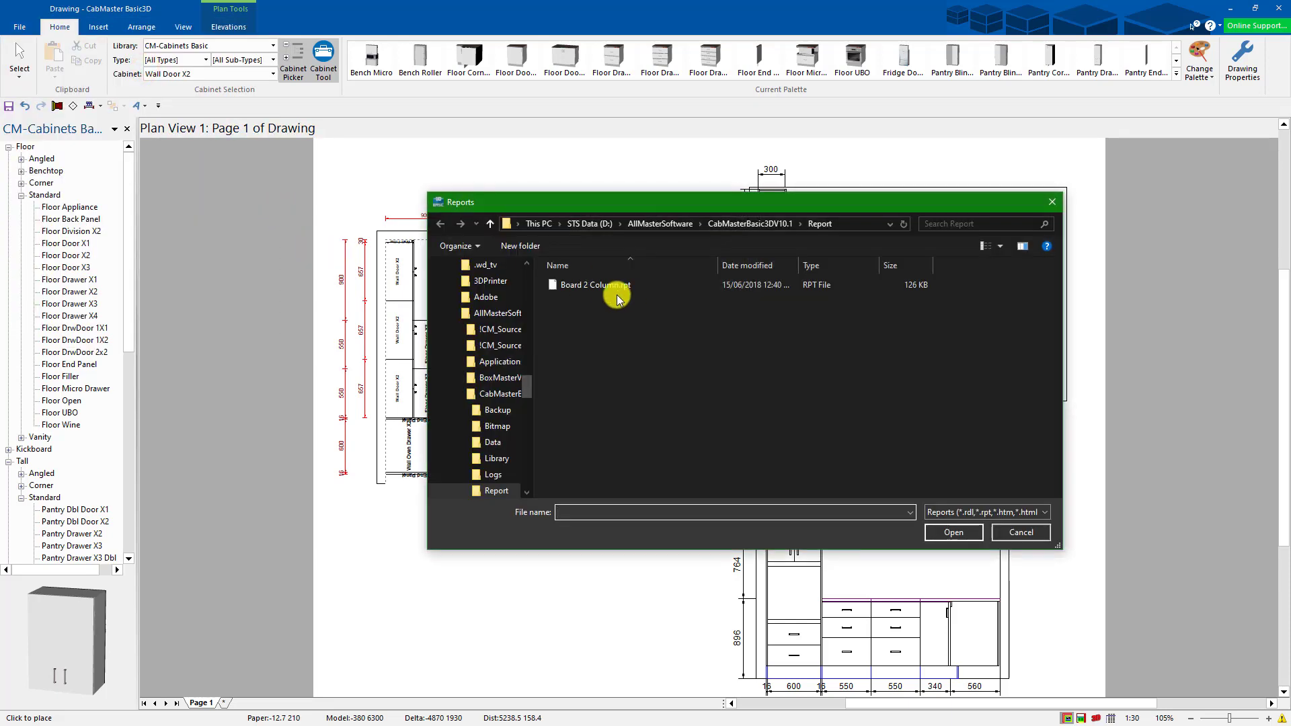
{"action": "left_click", "coordinate": [617, 290]}
{"action": "left_click", "coordinate": [953, 532]}
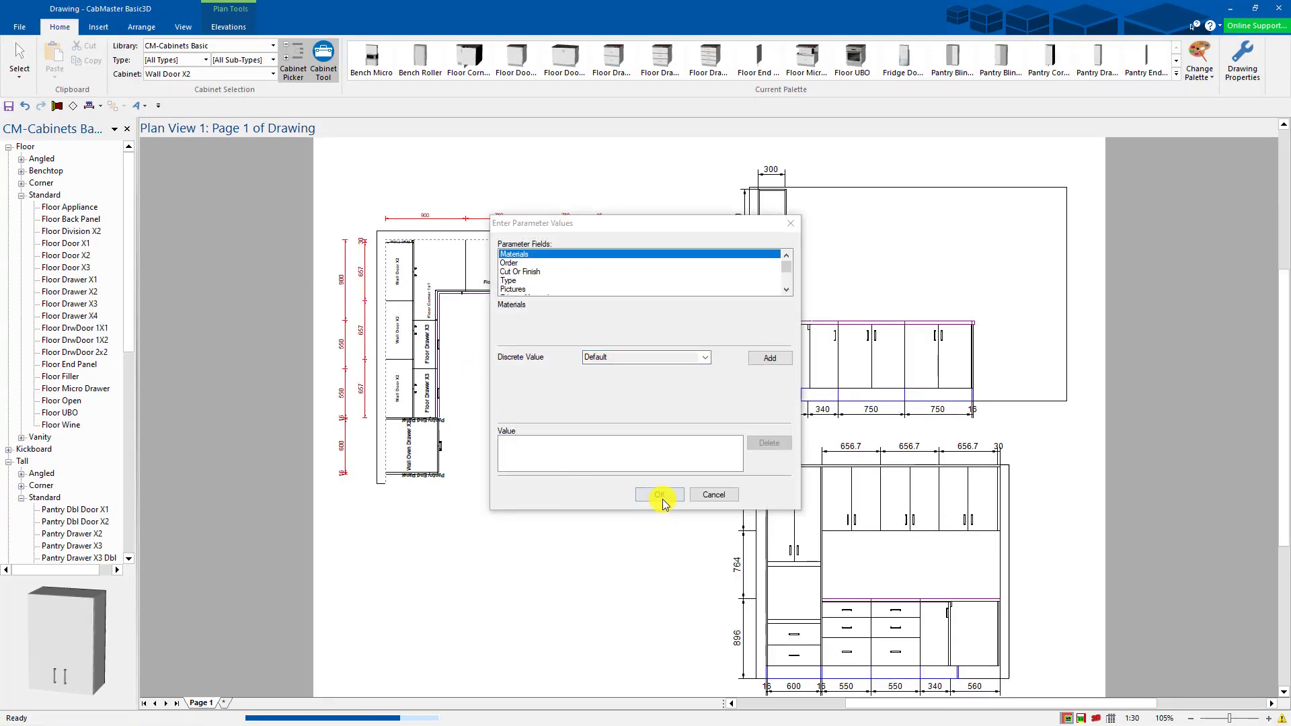
{"action": "left_click", "coordinate": [660, 495]}
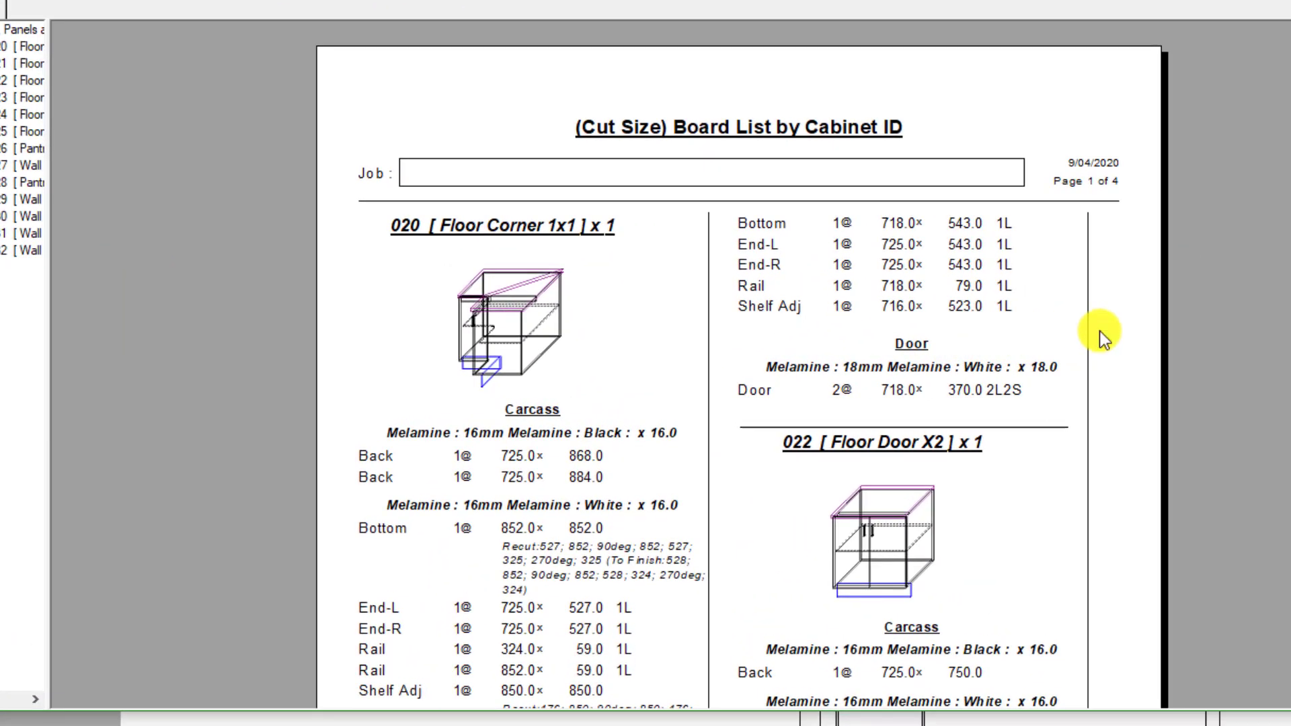
Step: Scroll through the (Cut Size) Board List by Cabinet ID preview, then close it
{"action": "scroll", "coordinate": [739, 363], "scroll_direction": "down", "scroll_amount": 5}
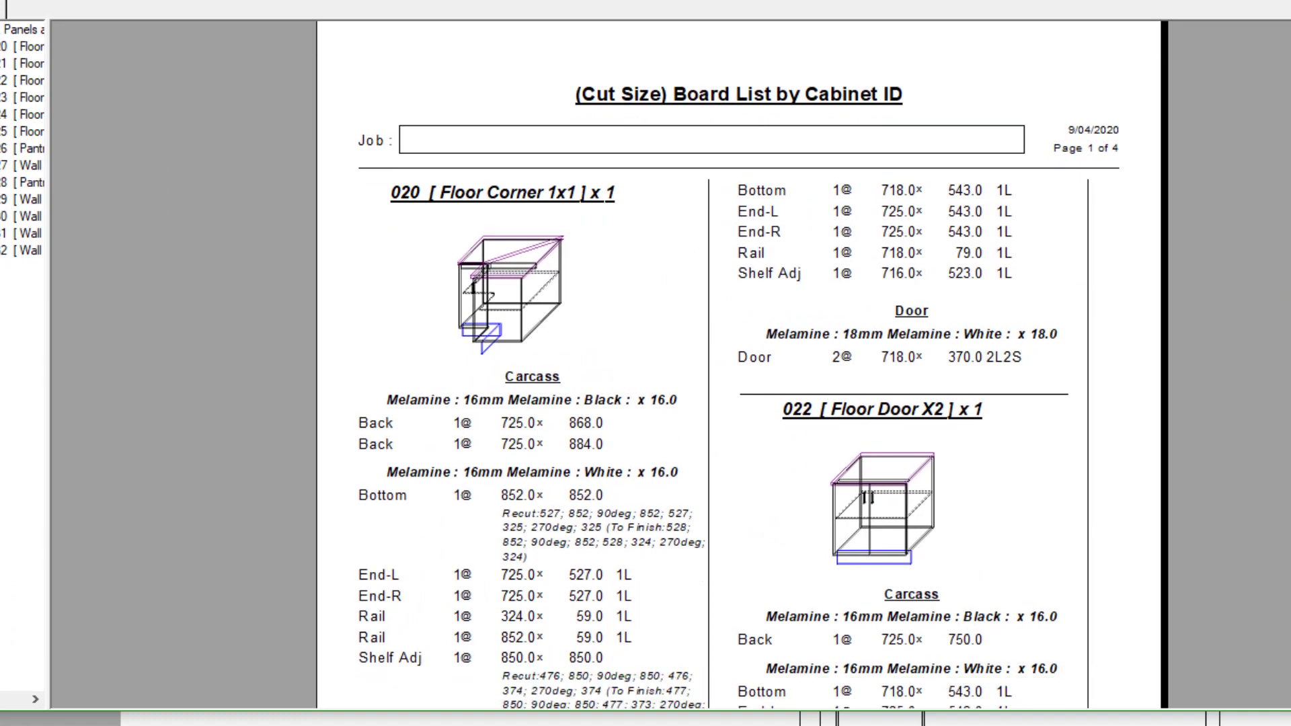
{"action": "scroll", "coordinate": [462, 369], "scroll_direction": "up", "scroll_amount": 1}
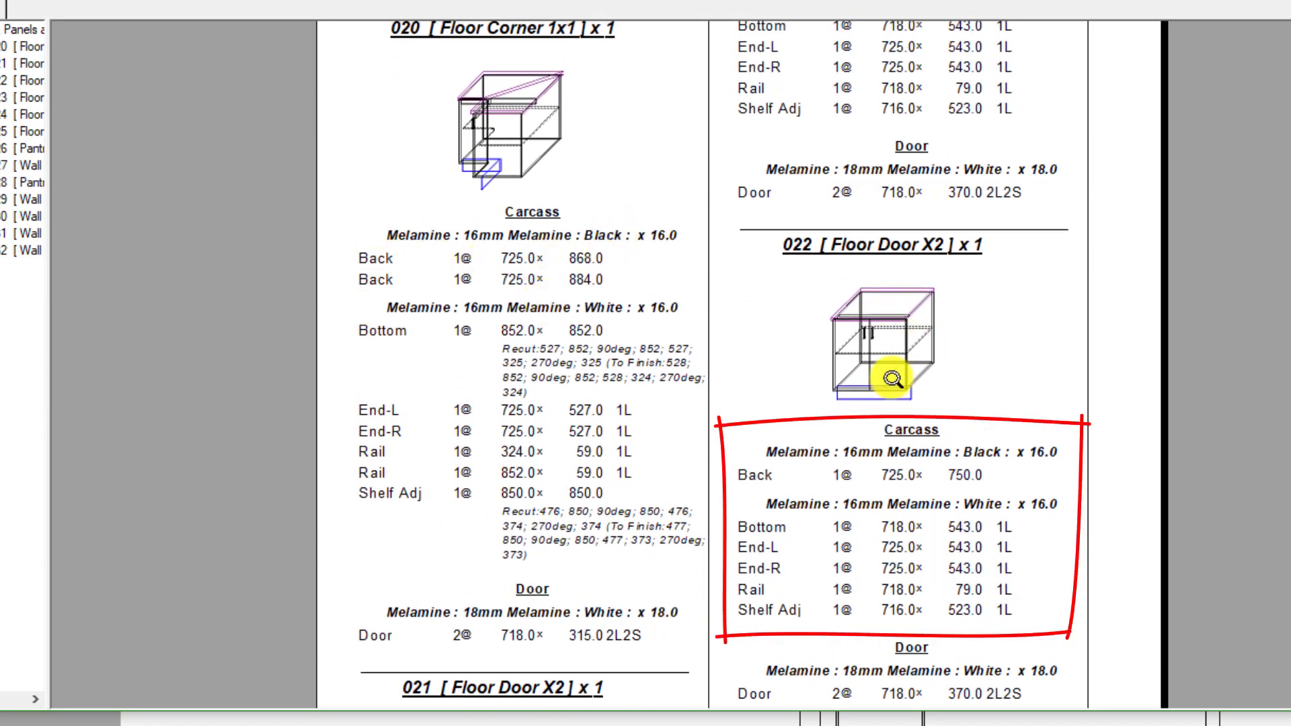
{"action": "scroll", "coordinate": [713, 363], "scroll_direction": "down", "scroll_amount": 3}
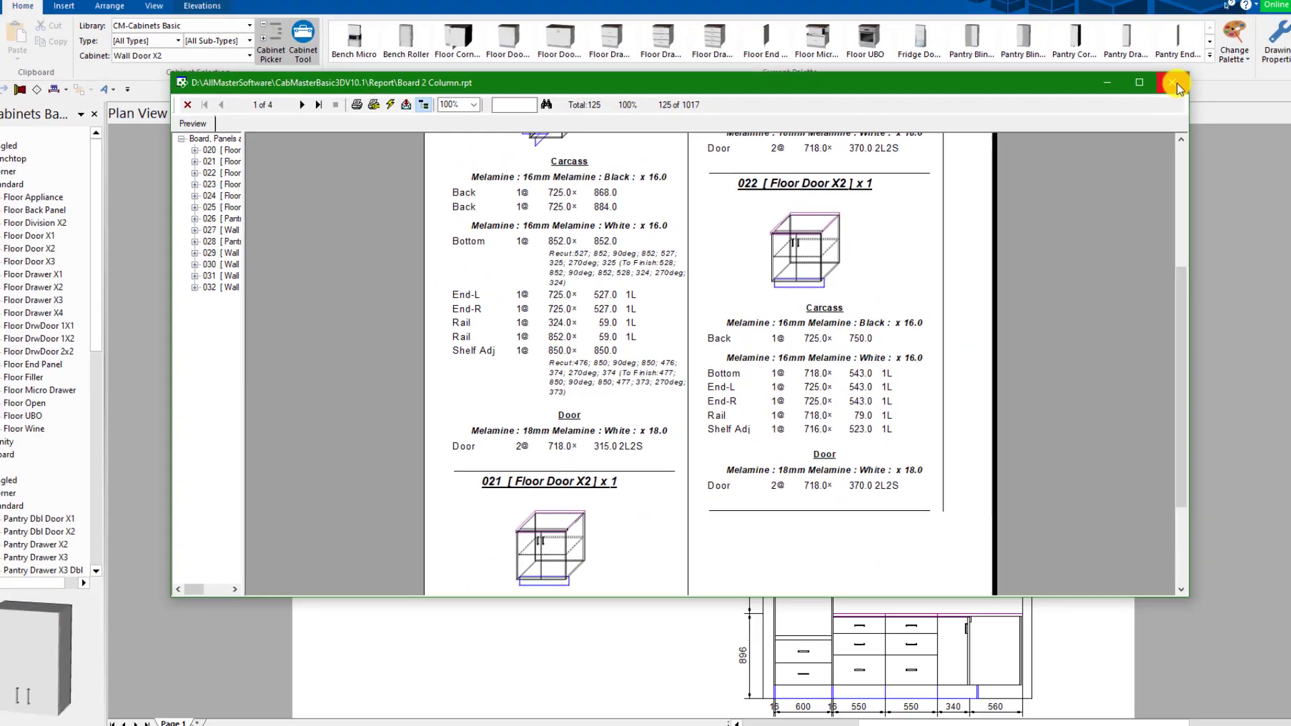
{"action": "key", "text": "Escape"}
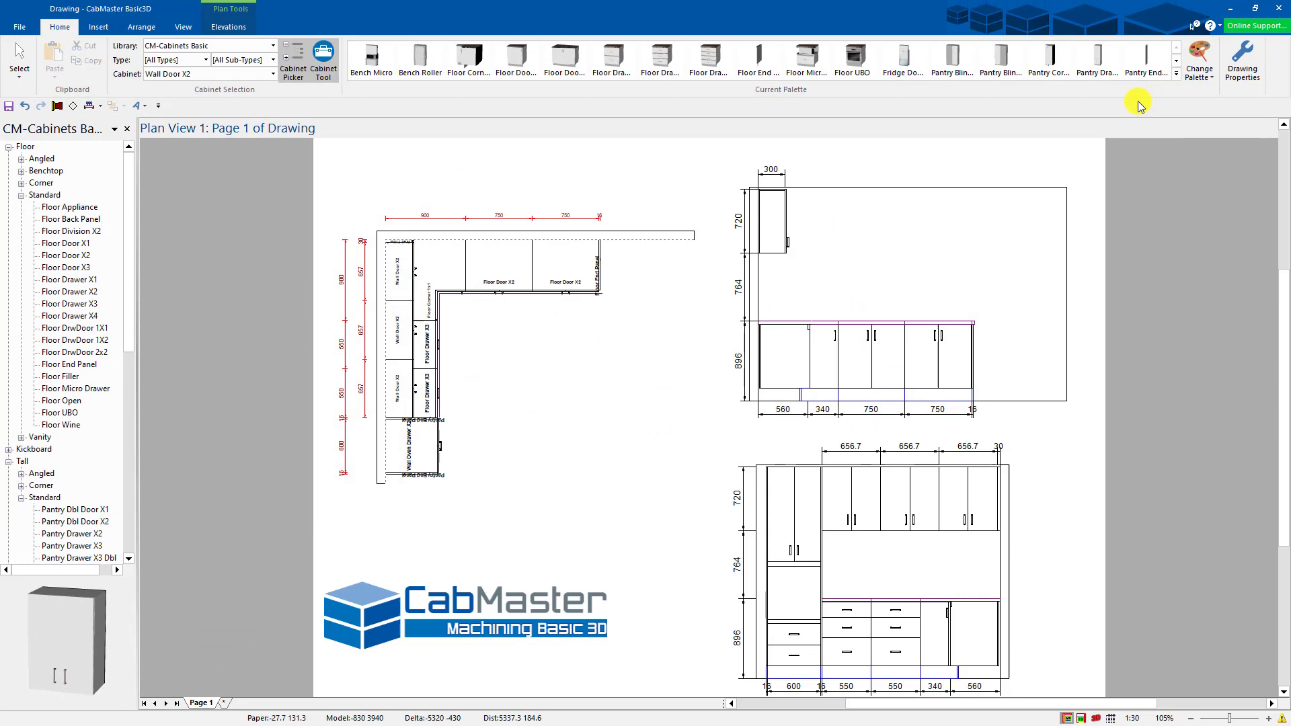